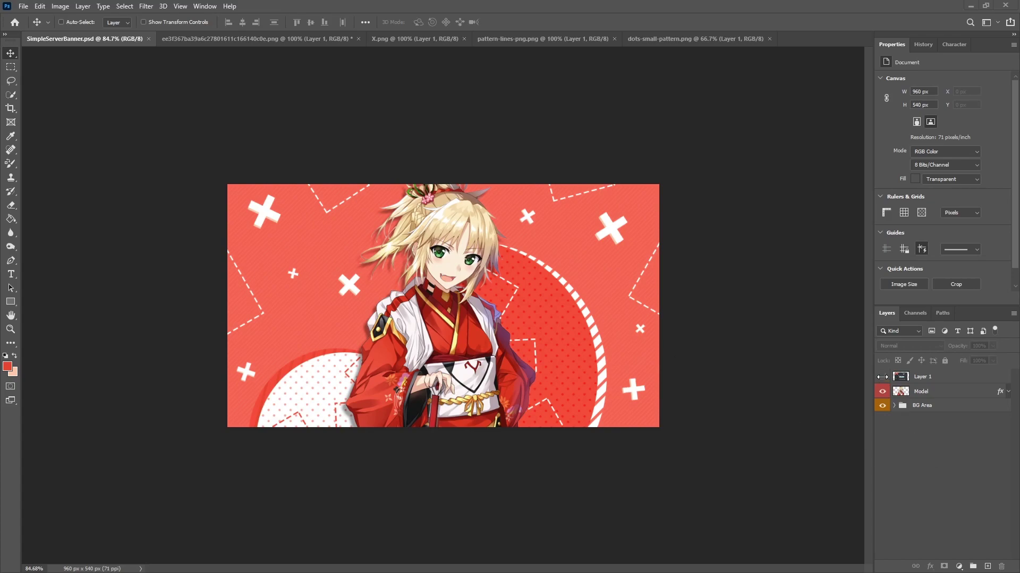
Show the Discord screenshot preview over the banner and zoom in on the canvas.
{"action": "left_click", "coordinate": [882, 377]}
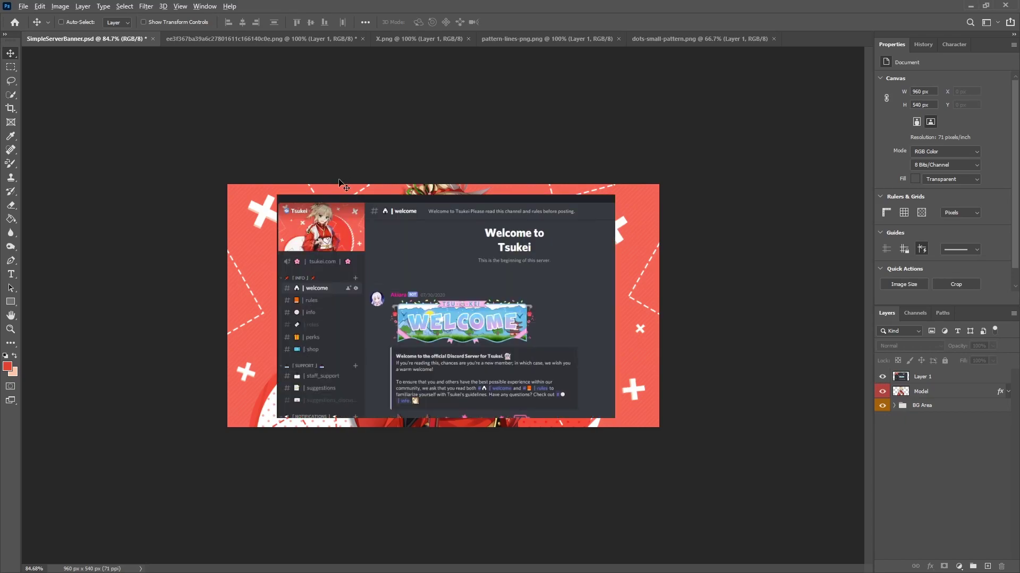
{"action": "scroll", "coordinate": [444, 306], "scroll_direction": "up", "scroll_amount": 2}
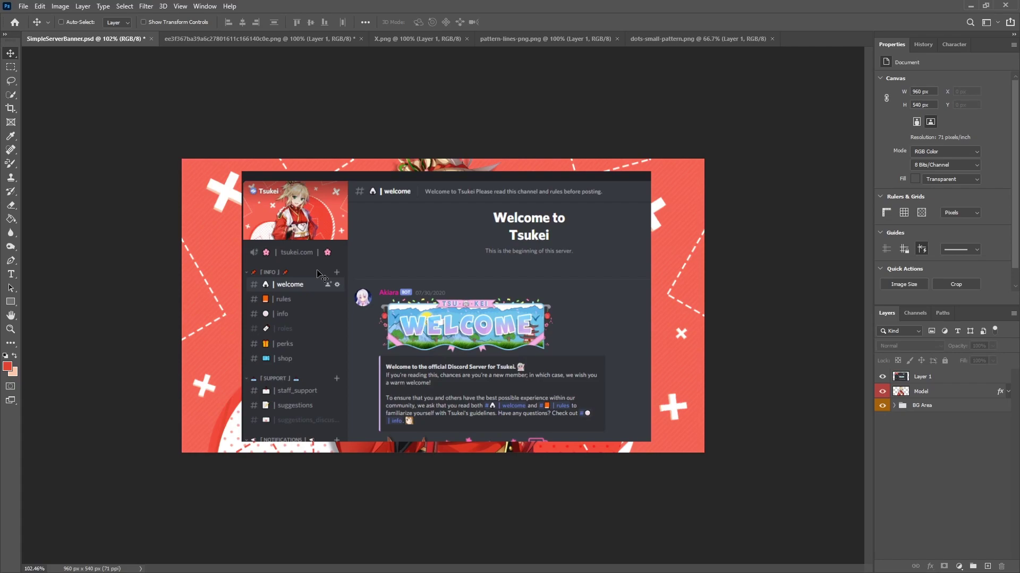
Hide the Discord preview, reveal the Waves lines, and hide the two Rectangle 1 dashed shapes.
{"action": "left_click", "coordinate": [882, 377]}
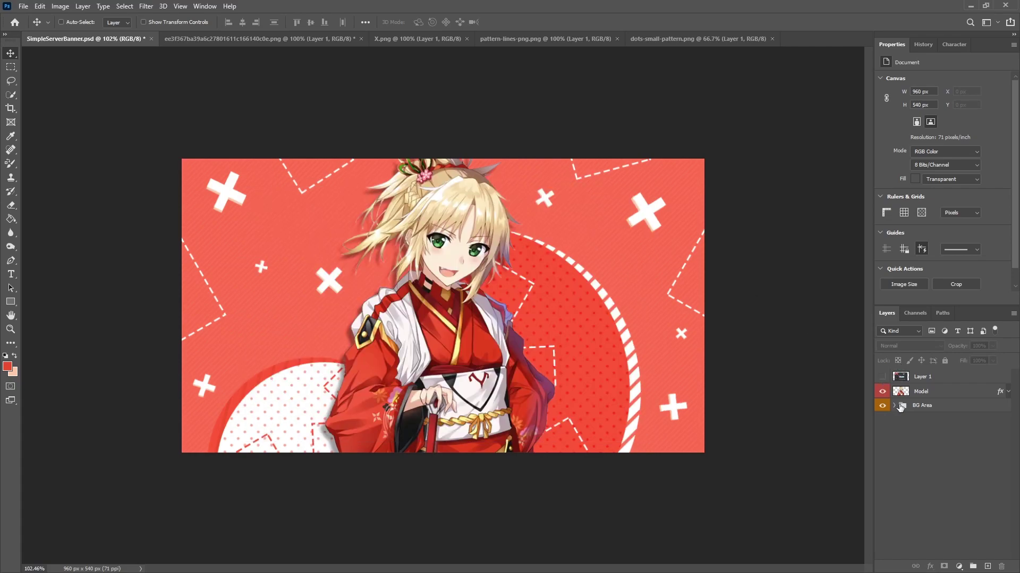
{"action": "left_click", "coordinate": [894, 406]}
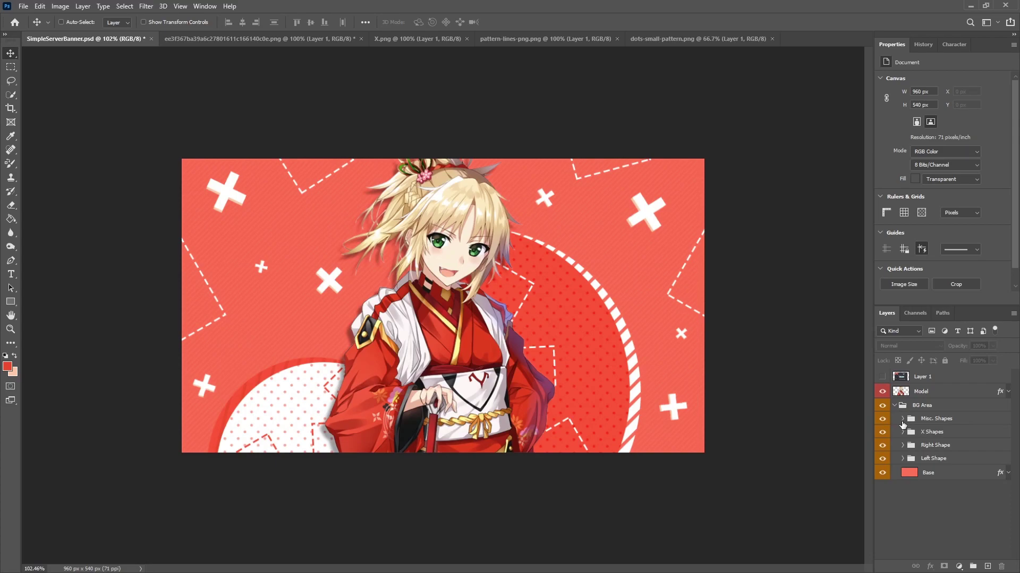
{"action": "left_click", "coordinate": [902, 420]}
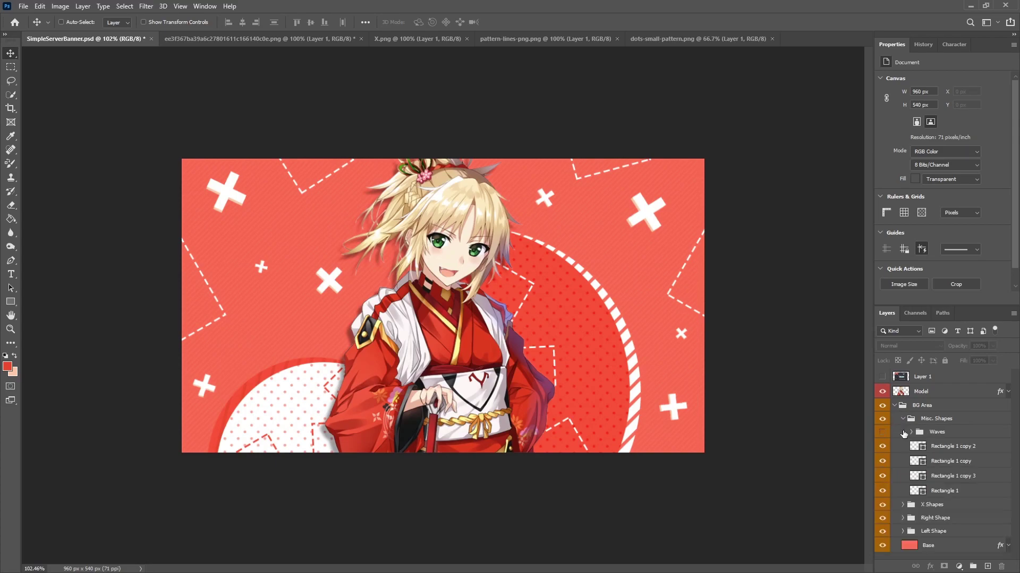
{"action": "left_click", "coordinate": [882, 448]}
{"action": "left_click", "coordinate": [882, 449]}
{"action": "left_click", "coordinate": [910, 432]}
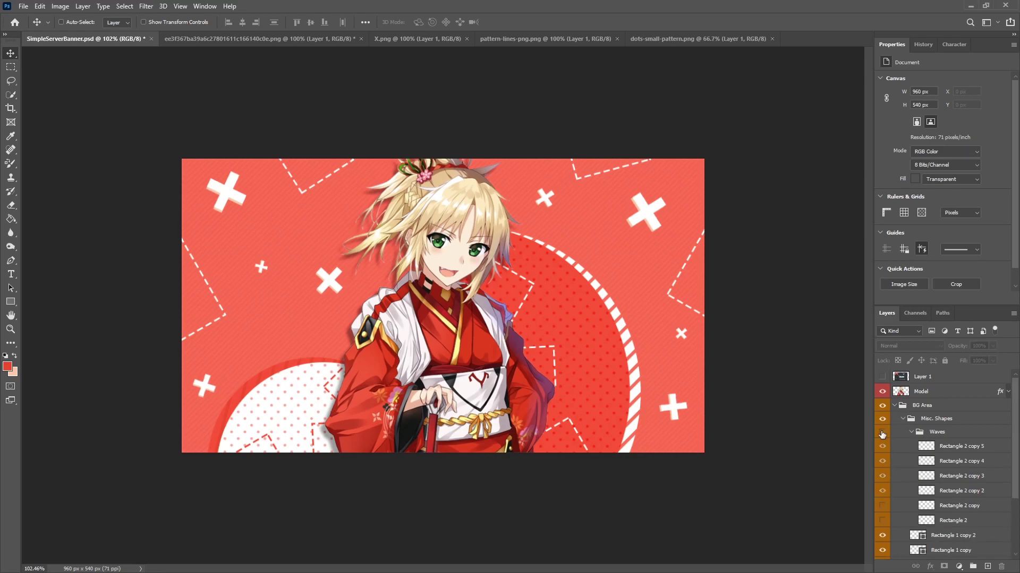
{"action": "left_click", "coordinate": [882, 433]}
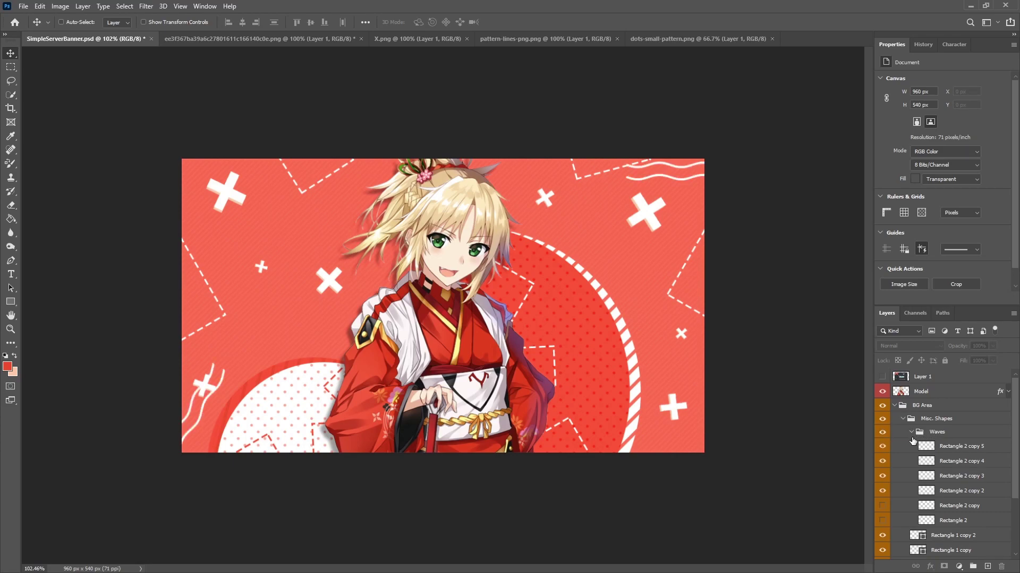
{"action": "scroll", "coordinate": [912, 441], "scroll_direction": "down", "scroll_amount": 3}
{"action": "left_click", "coordinate": [882, 492]}
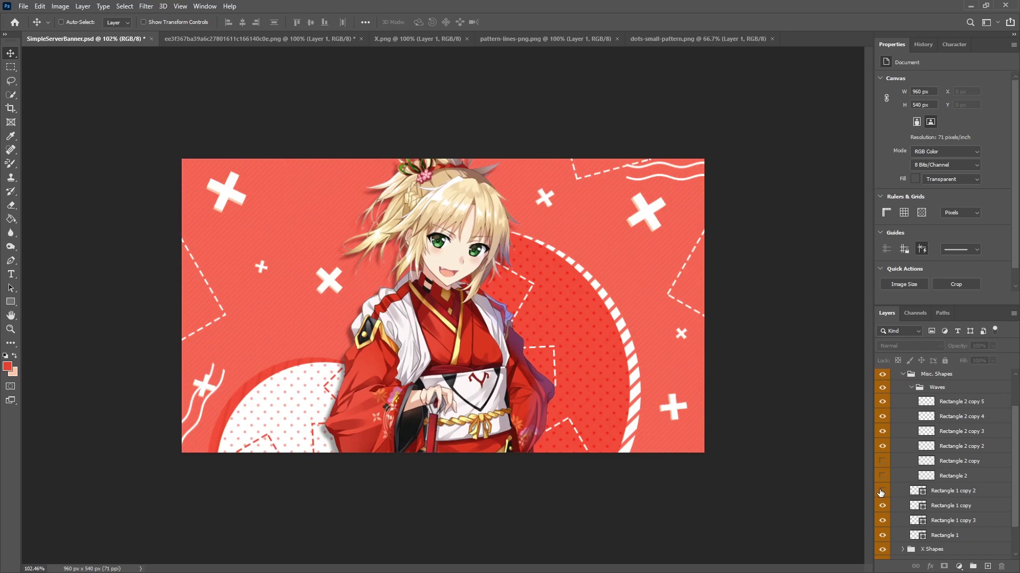
{"action": "left_click", "coordinate": [881, 505]}
Move the two selected wave layers to the upper left and rotate them 45 degrees.
{"action": "left_click", "coordinate": [956, 404]}
{"action": "left_click", "coordinate": [947, 418], "text": "ctrl"}
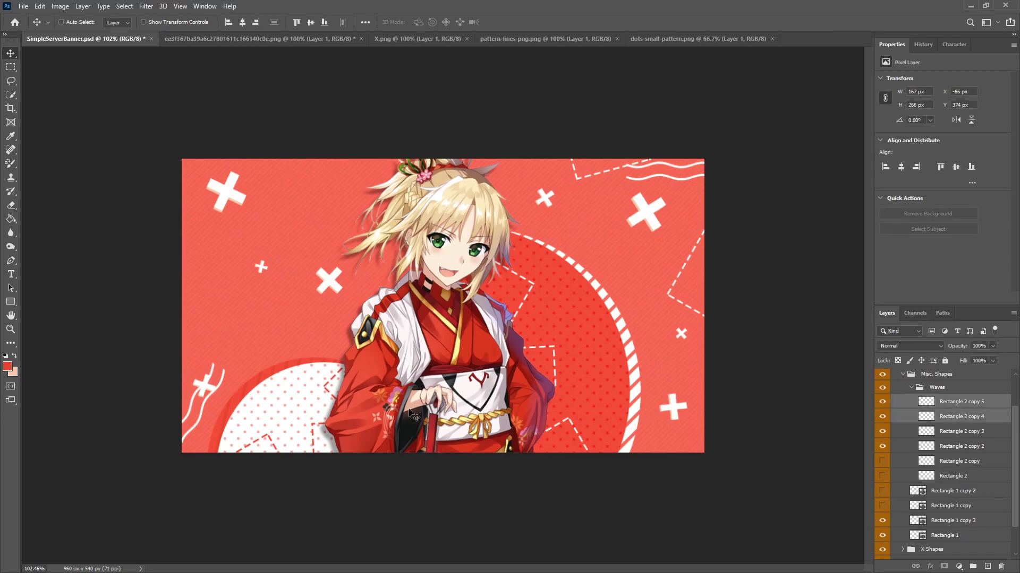
{"action": "left_click_drag", "start_coordinate": [390, 410], "coordinate": [419, 264]}
{"action": "key", "text": "ctrl+t"}
{"action": "left_click_drag", "start_coordinate": [295, 154], "coordinate": [368, 253]}
{"action": "left_click_drag", "start_coordinate": [255, 271], "coordinate": [307, 254]}
{"action": "left_click", "coordinate": [526, 22]}
Hide the Waves group, show the Rectangle 1 dashed shapes again, and collapse the groups.
{"action": "left_click", "coordinate": [882, 388]}
{"action": "left_click", "coordinate": [911, 387]}
{"action": "left_click_drag", "start_coordinate": [879, 451], "coordinate": [881, 462]}
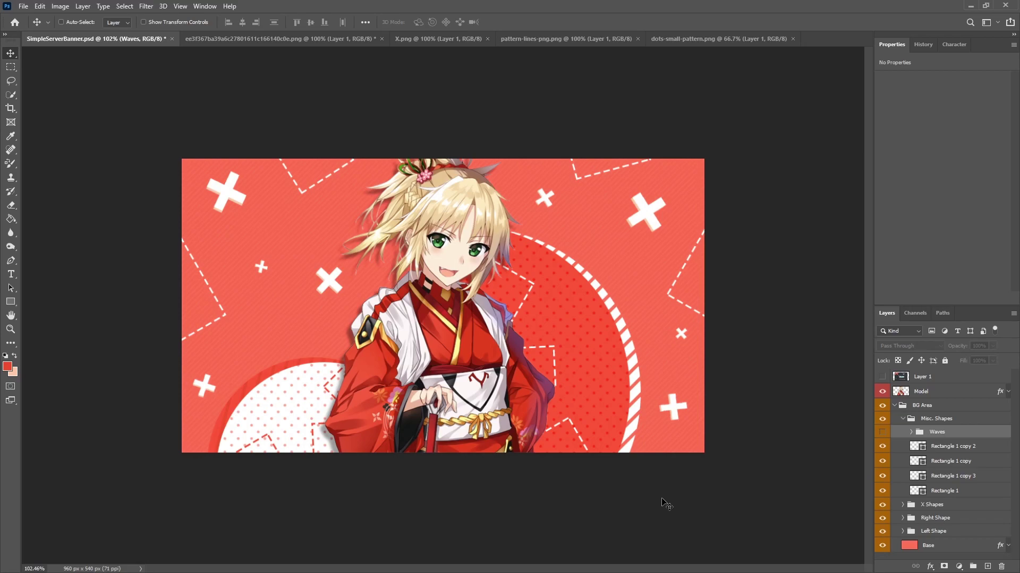
{"action": "left_click", "coordinate": [882, 432]}
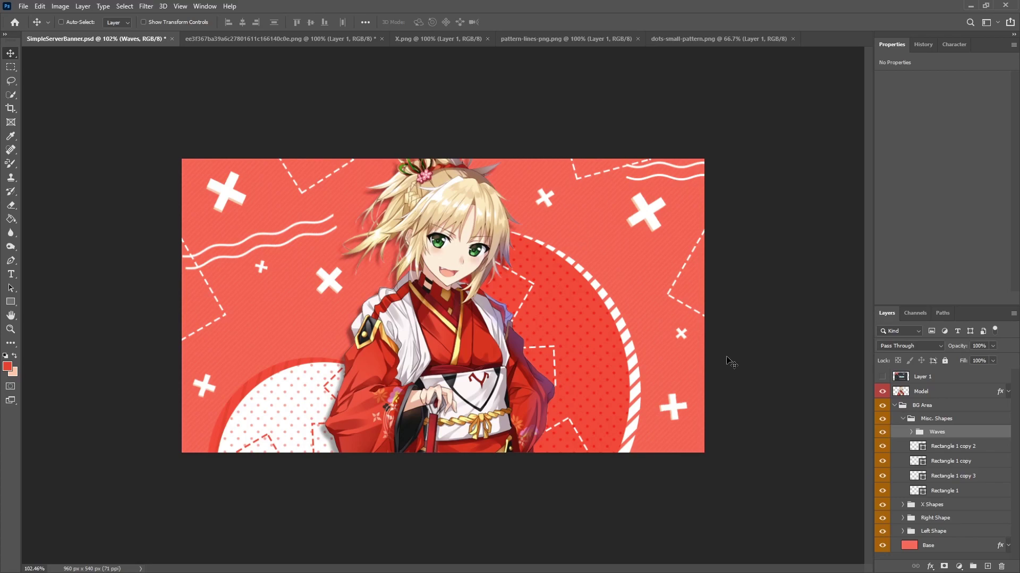
{"action": "left_click", "coordinate": [882, 432]}
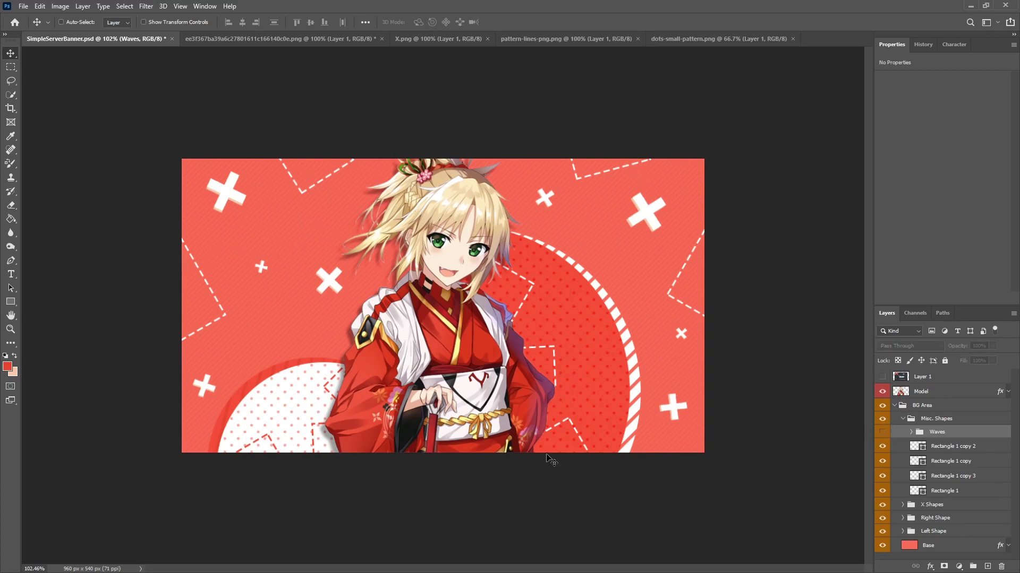
{"action": "left_click", "coordinate": [901, 419]}
Delete the hidden Discord screenshot layer and deselect all layers.
{"action": "left_click", "coordinate": [894, 406]}
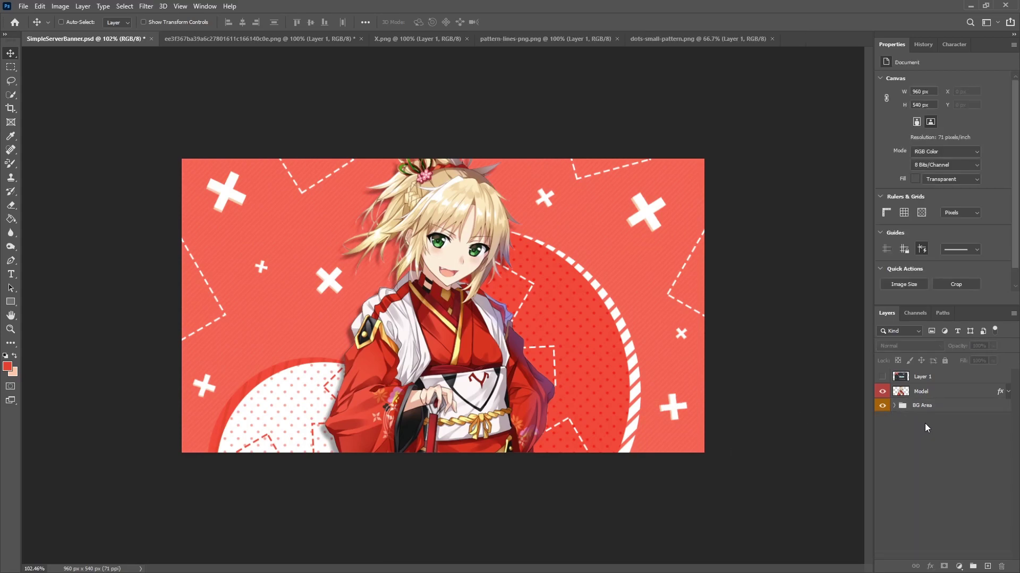
{"action": "key", "text": "Delete"}
{"action": "left_click", "coordinate": [920, 376]}
{"action": "left_click", "coordinate": [932, 425]}
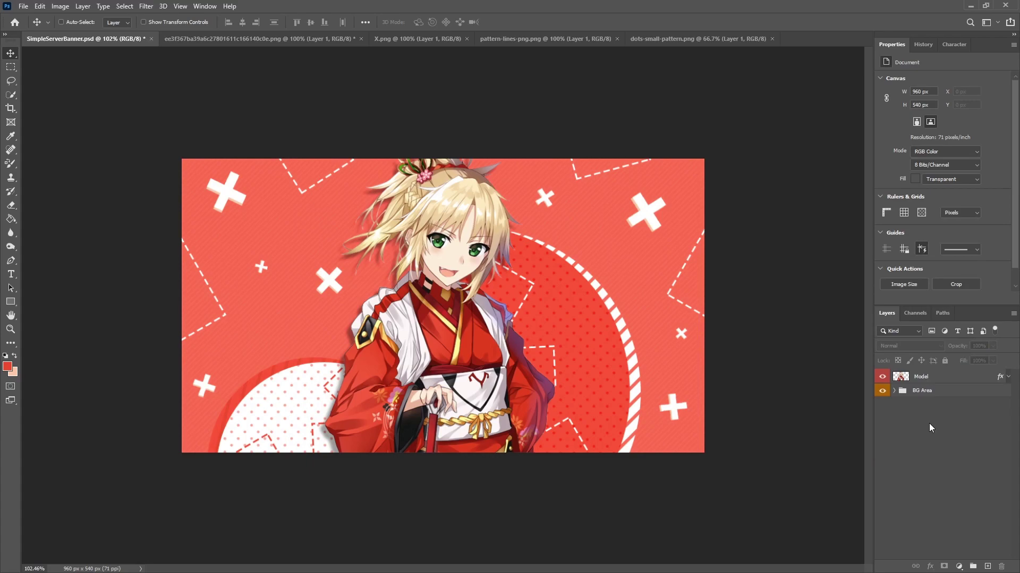
Create a new 960 × 540 px document.
{"action": "left_click", "coordinate": [22, 6]}
{"action": "left_click", "coordinate": [22, 19]}
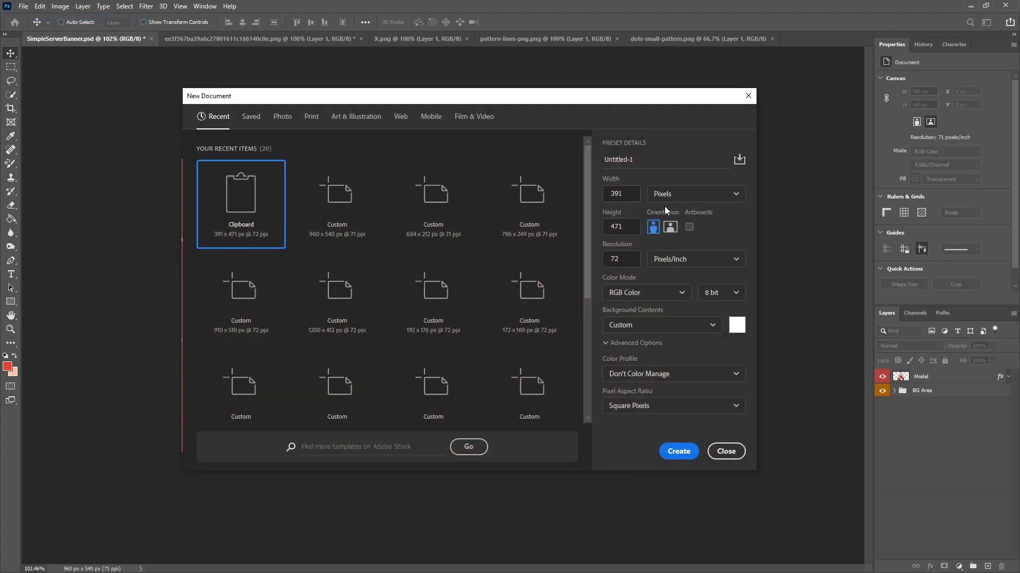
{"action": "double_click", "coordinate": [607, 195]}
{"action": "type", "text": "960"}
{"action": "key", "text": "Tab"}
{"action": "type", "text": "540"}
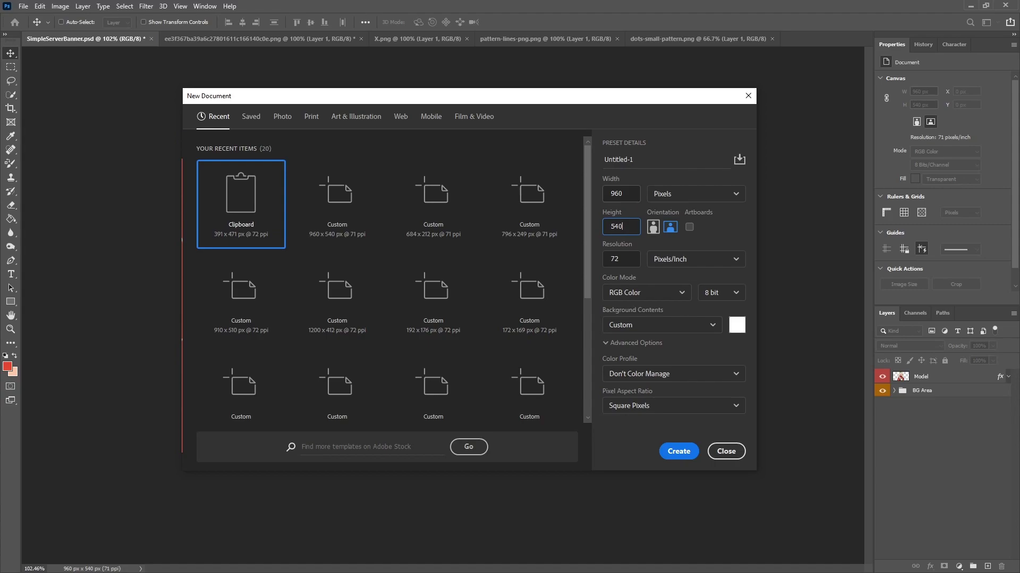
{"action": "left_click", "coordinate": [679, 452]}
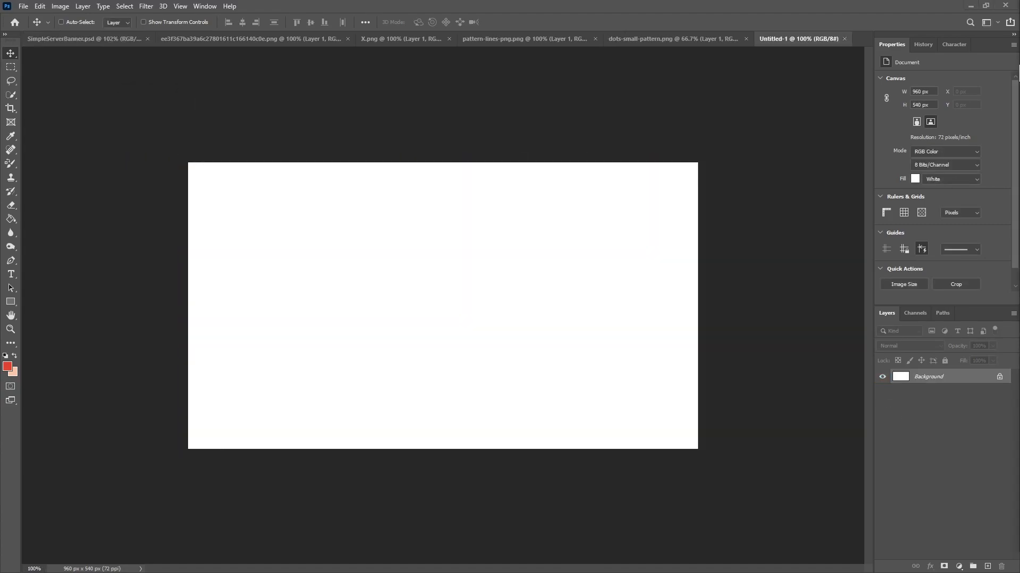
Add a new empty layer and delete the Background layer.
{"action": "left_click", "coordinate": [987, 566]}
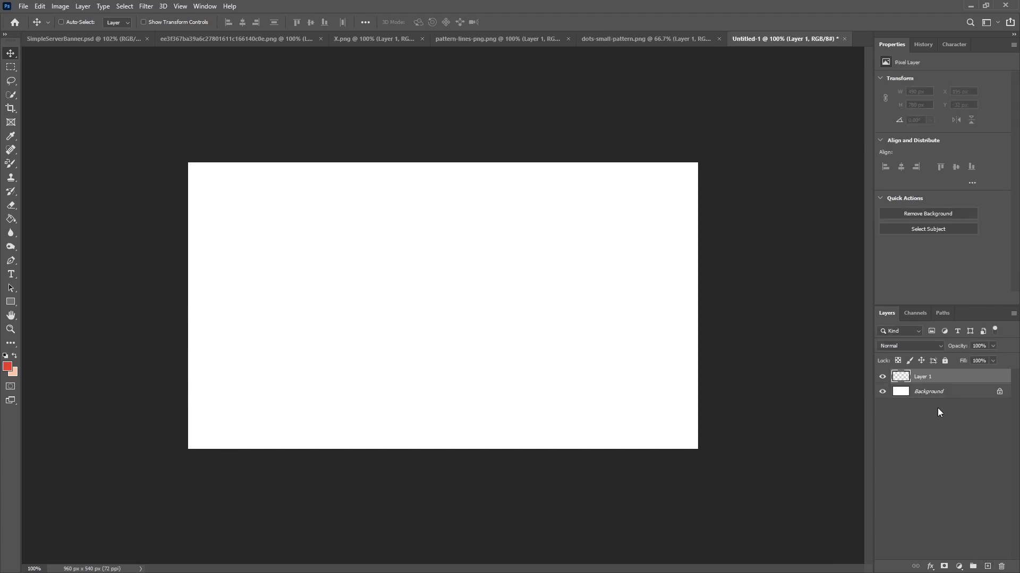
{"action": "left_click", "coordinate": [936, 393]}
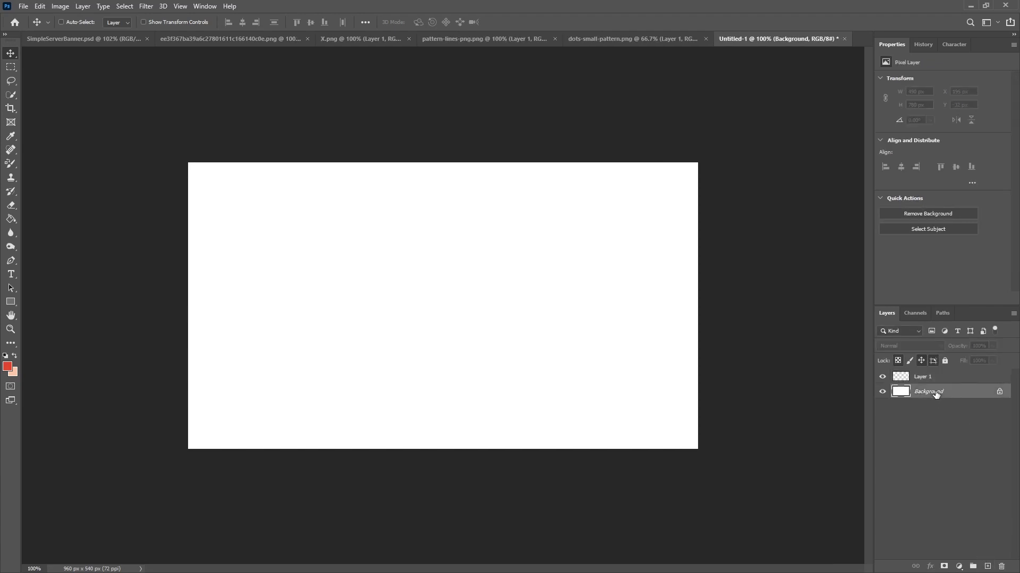
{"action": "right_click", "coordinate": [935, 393]}
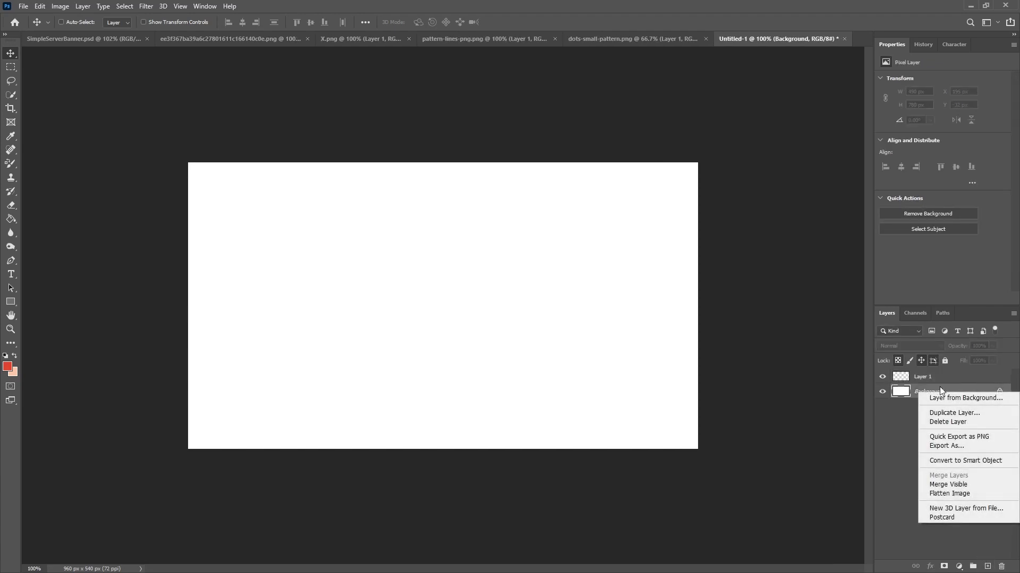
{"action": "left_click", "coordinate": [899, 392]}
{"action": "key", "text": "Delete"}
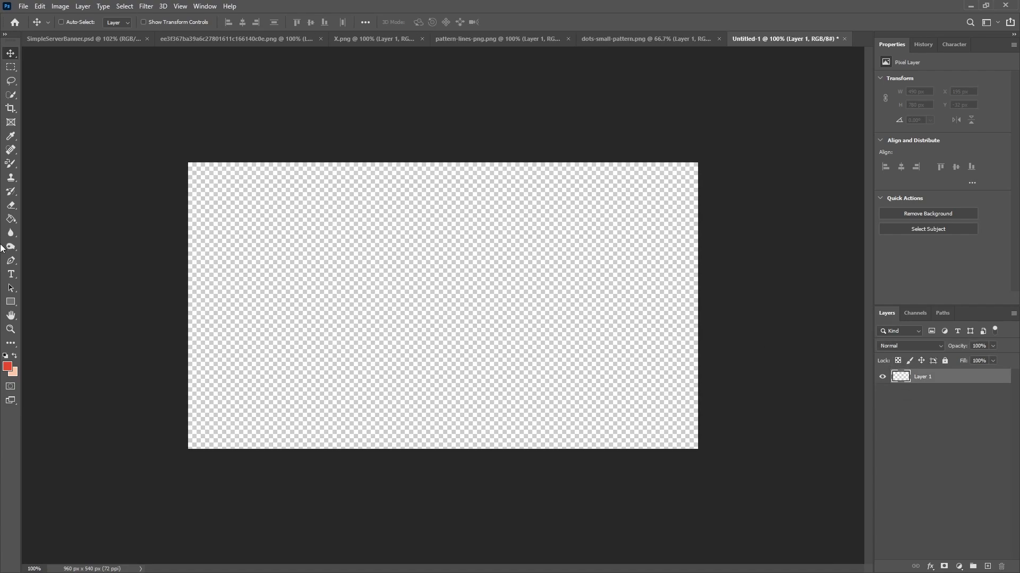
Fill the empty canvas with coral red ff6658 using the Paint Bucket.
{"action": "left_click", "coordinate": [11, 219]}
{"action": "right_click", "coordinate": [11, 218]}
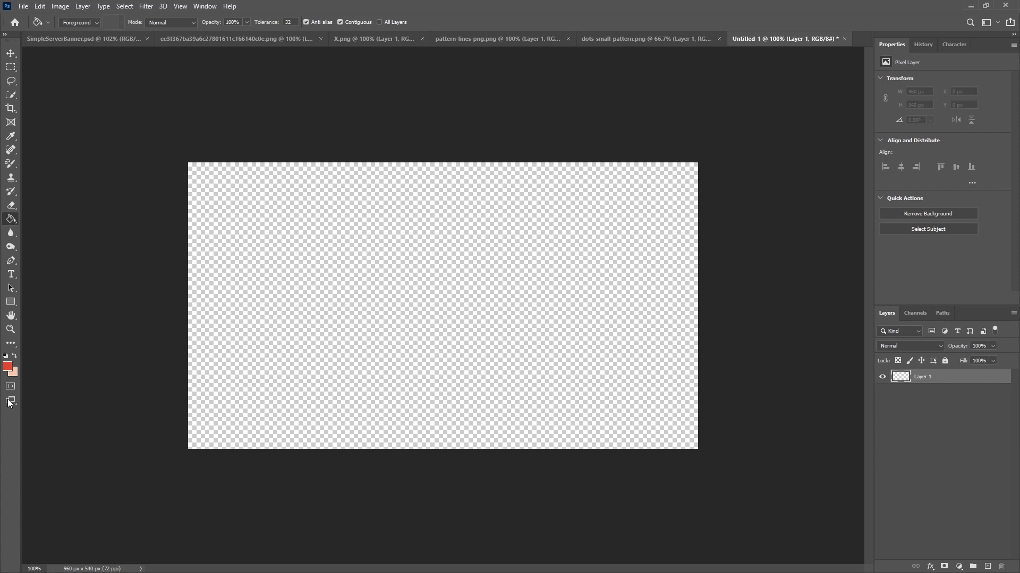
{"action": "left_click", "coordinate": [8, 366]}
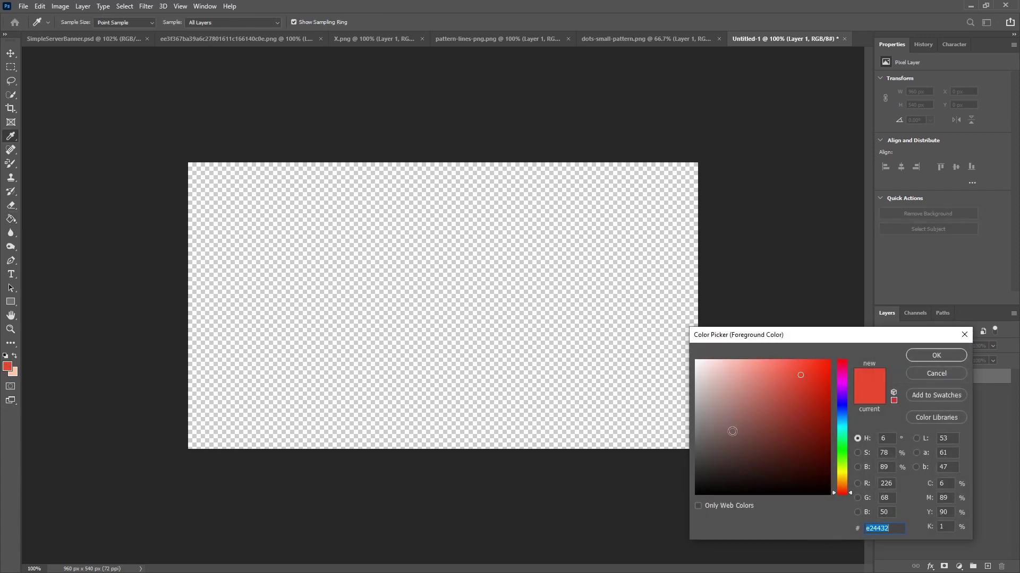
{"action": "left_click", "coordinate": [784, 360]}
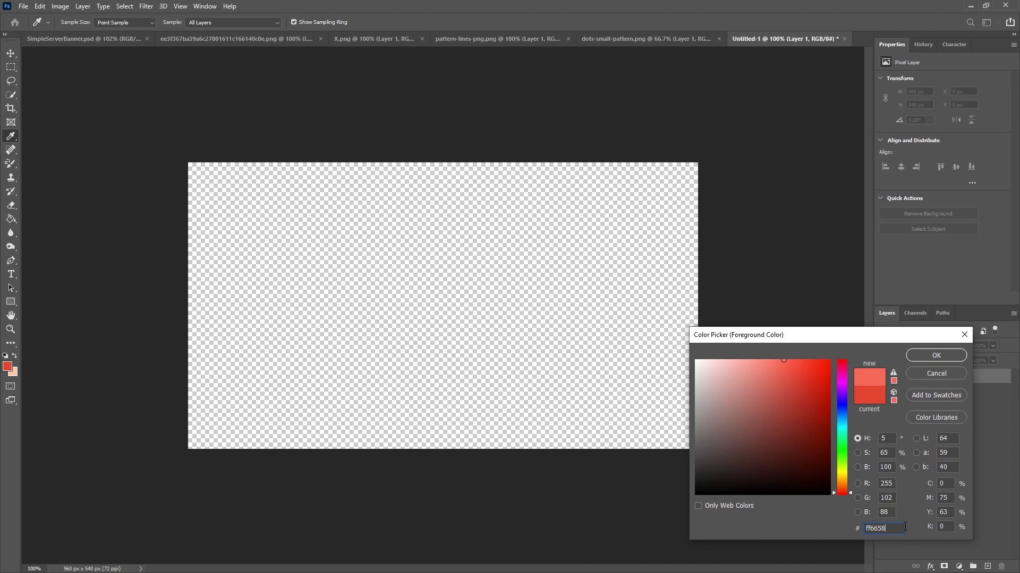
{"action": "left_click", "coordinate": [937, 355]}
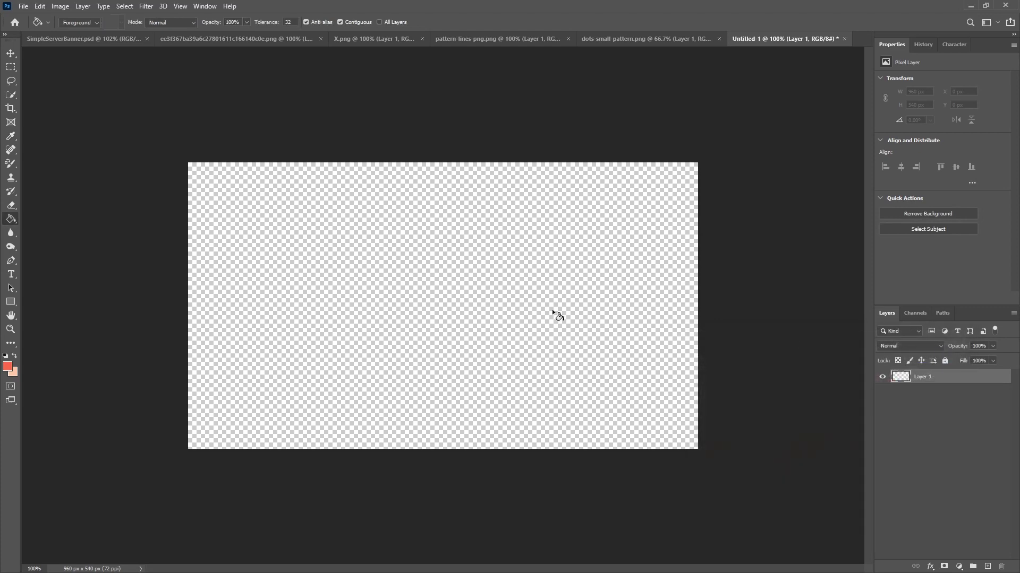
{"action": "left_click", "coordinate": [393, 257]}
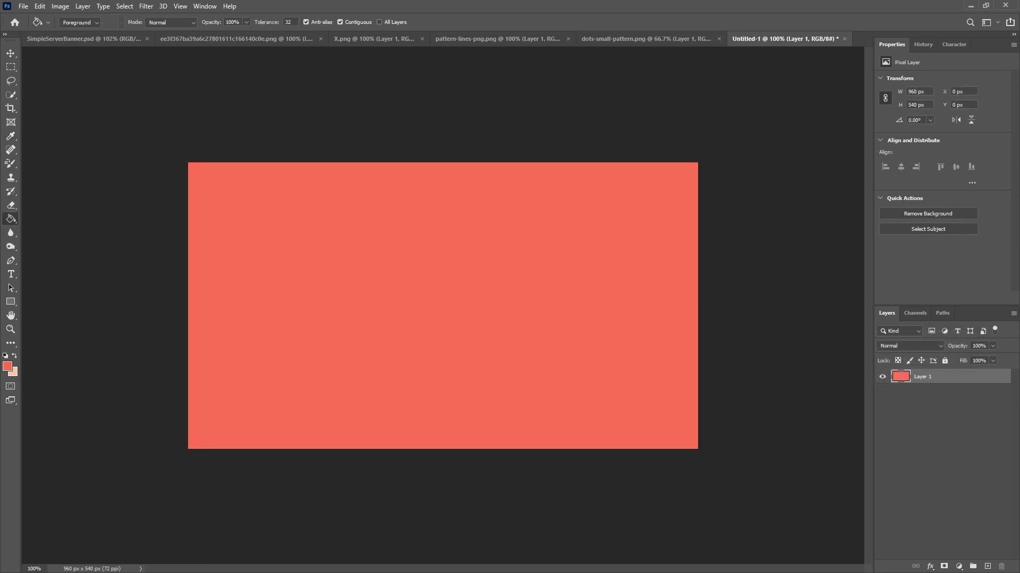
Rename the layer Base, group it as 'BG Area', and tag the group orange.
{"action": "double_click", "coordinate": [929, 377]}
{"action": "type", "text": "Base"}
{"action": "key", "text": "Return"}
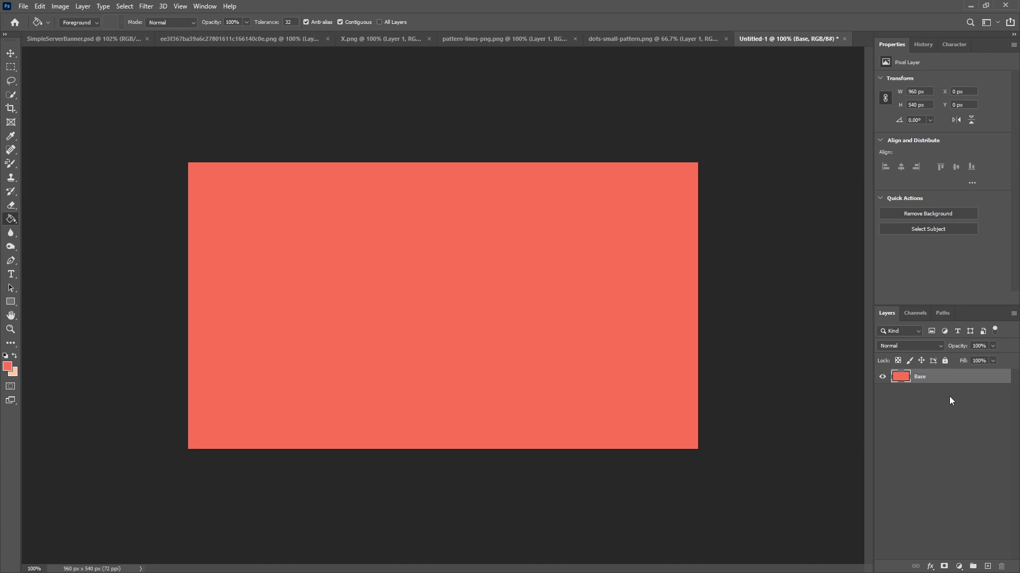
{"action": "key", "text": "ctrl+g"}
{"action": "double_click", "coordinate": [923, 376]}
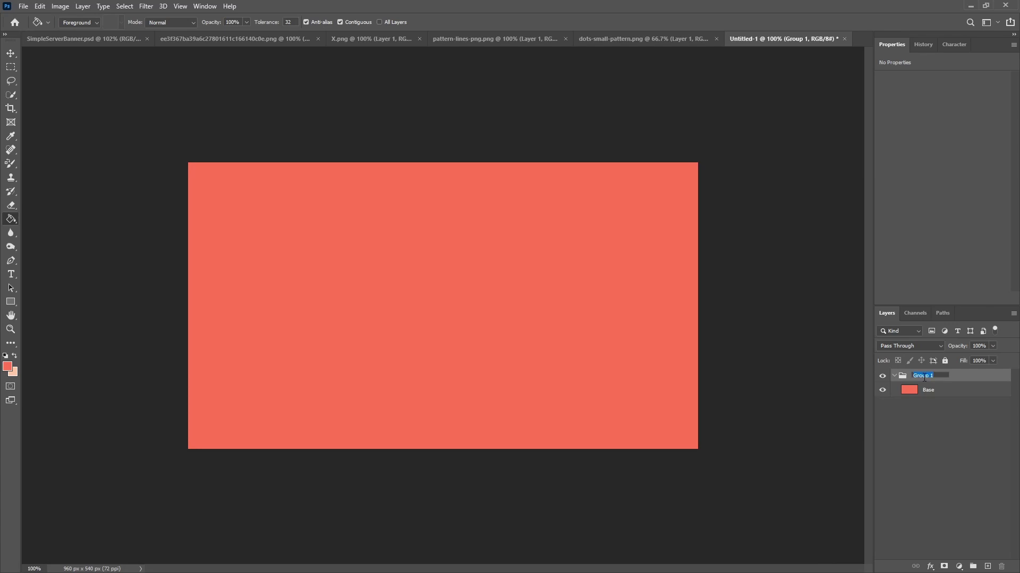
{"action": "type", "text": "BG Area"}
{"action": "key", "text": "Return"}
{"action": "right_click", "coordinate": [883, 377]}
{"action": "left_click", "coordinate": [906, 428]}
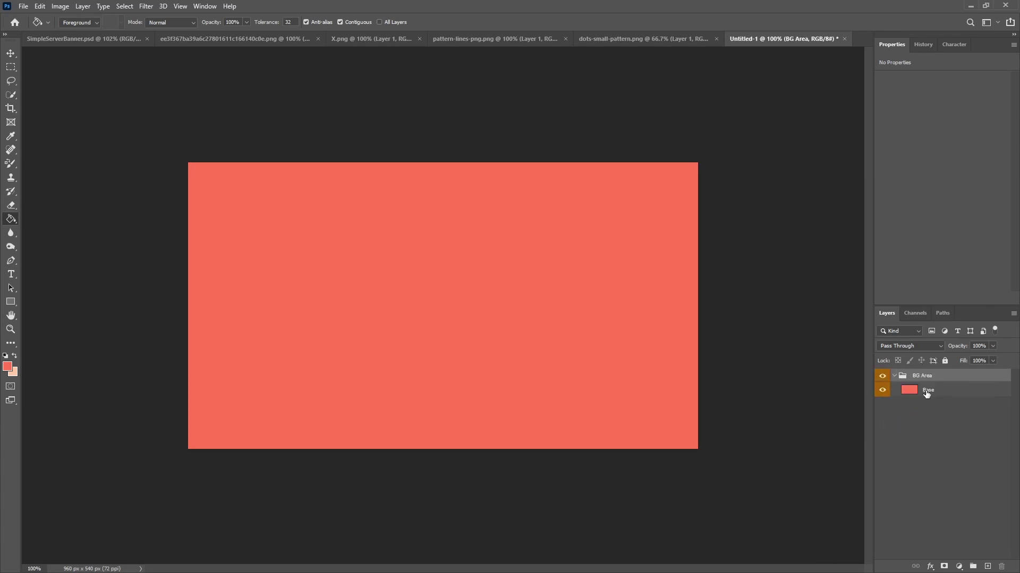
Open the Blending Options for the Base layer.
{"action": "left_click", "coordinate": [921, 391]}
{"action": "right_click", "coordinate": [920, 391]}
{"action": "left_click", "coordinate": [931, 349]}
{"action": "right_click", "coordinate": [923, 391]}
{"action": "left_click", "coordinate": [848, 142]}
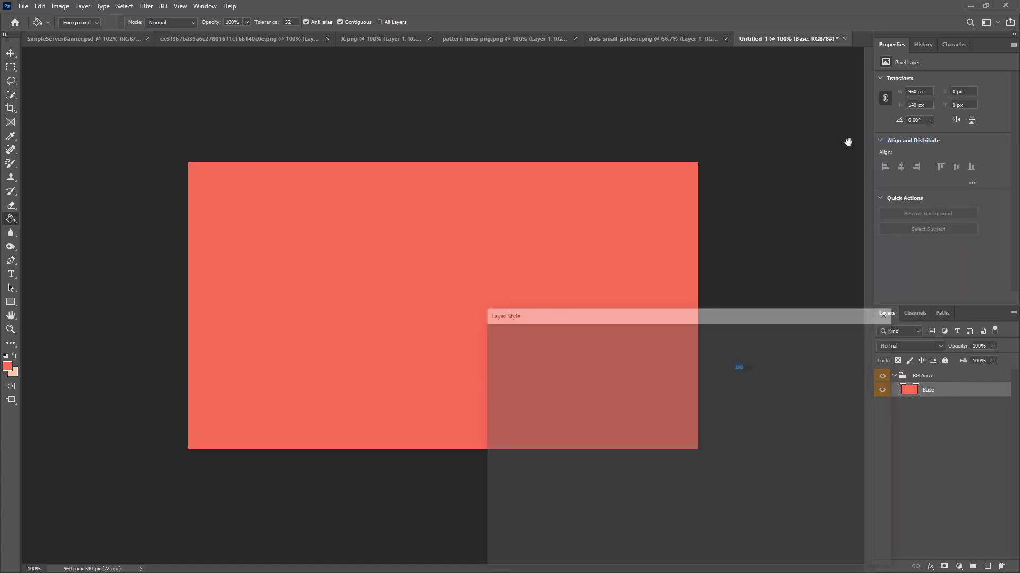
Add a Pattern Overlay to Base with 15% opacity and 245% scale.
{"action": "left_click", "coordinate": [509, 489]}
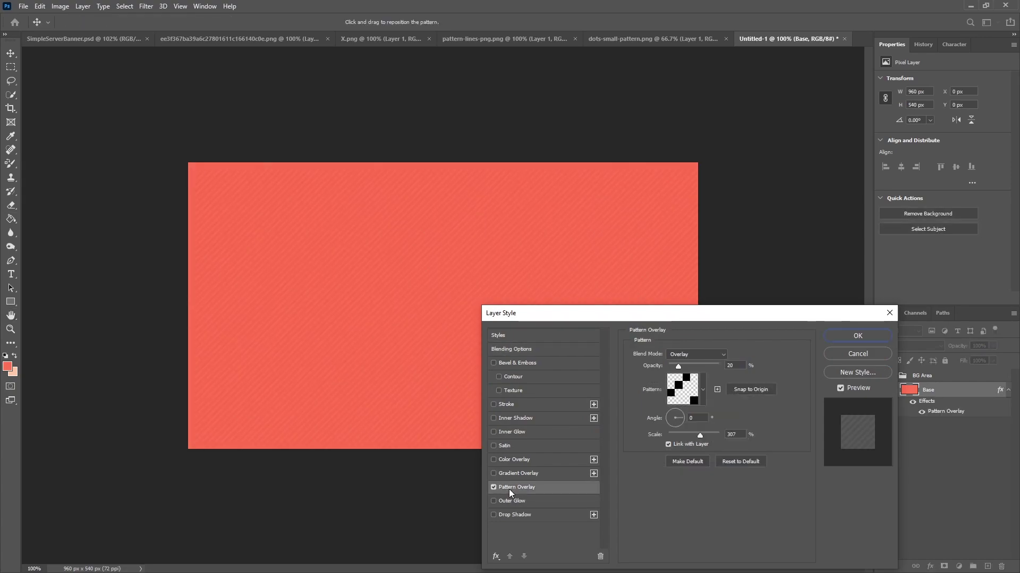
{"action": "left_click", "coordinate": [738, 365]}
{"action": "type", "text": "15"}
{"action": "double_click", "coordinate": [742, 435]}
{"action": "type", "text": "245"}
{"action": "left_click", "coordinate": [869, 335]}
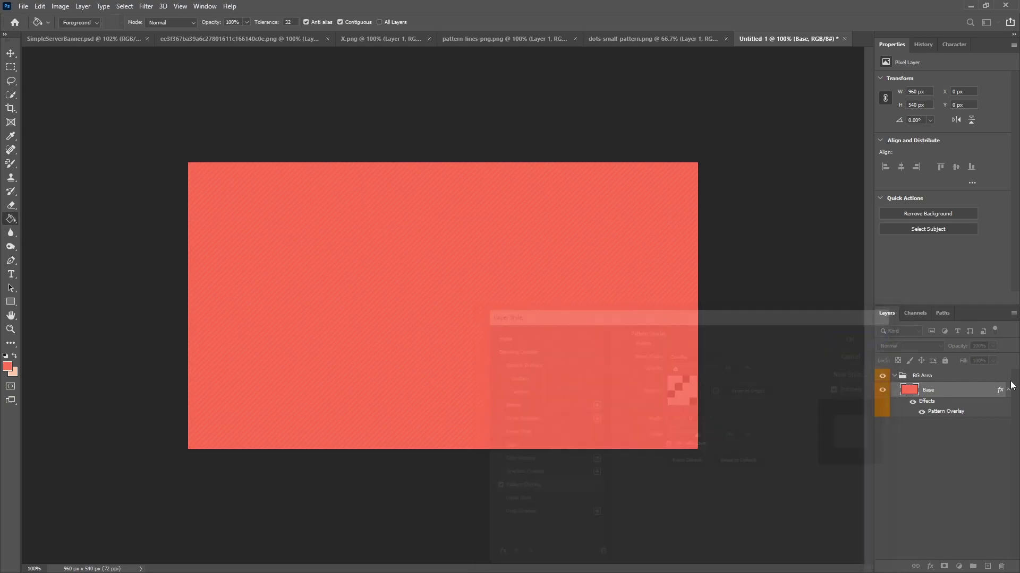
Add a new empty Layer 1 above the BG Area group.
{"action": "left_click", "coordinate": [1008, 393]}
{"action": "left_click", "coordinate": [930, 378]}
{"action": "left_click", "coordinate": [987, 566]}
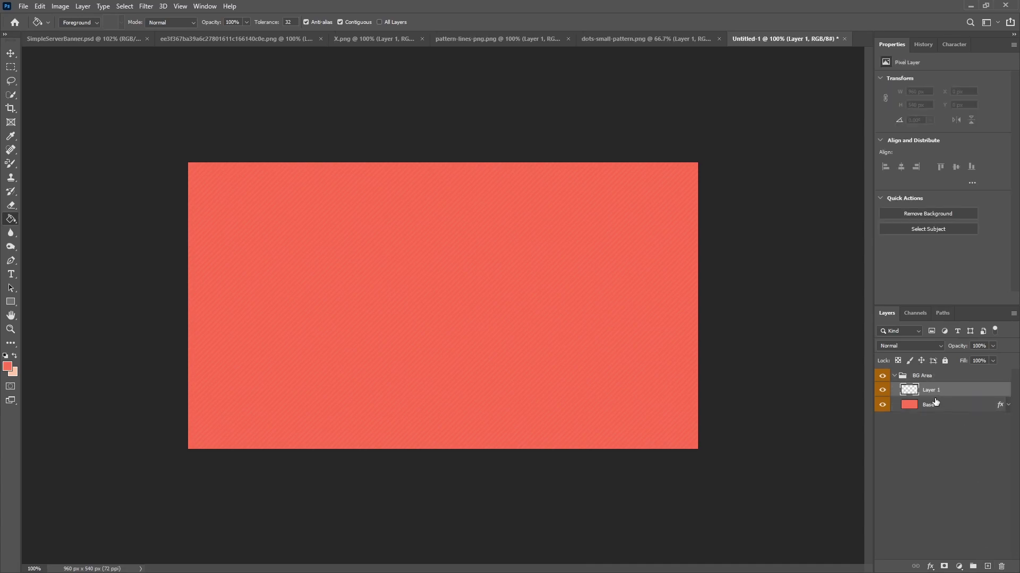
{"action": "left_click_drag", "start_coordinate": [936, 392], "coordinate": [939, 371]}
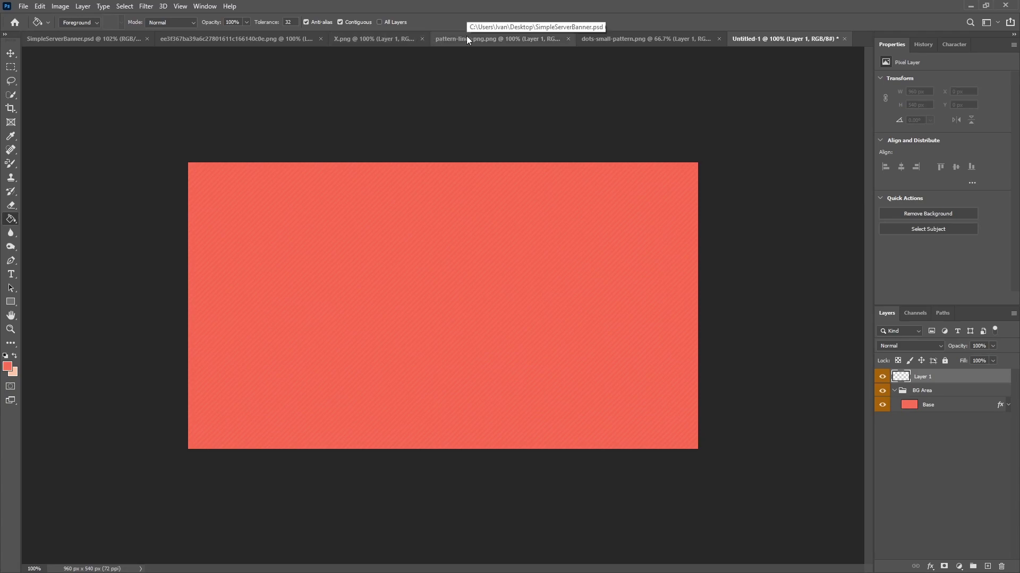
Bring the anime character into the banner, scale it to about 83.49%, and centre it.
{"action": "left_click", "coordinate": [266, 41]}
{"action": "key", "text": "v"}
{"action": "left_click_drag", "start_coordinate": [477, 174], "coordinate": [476, 347]}
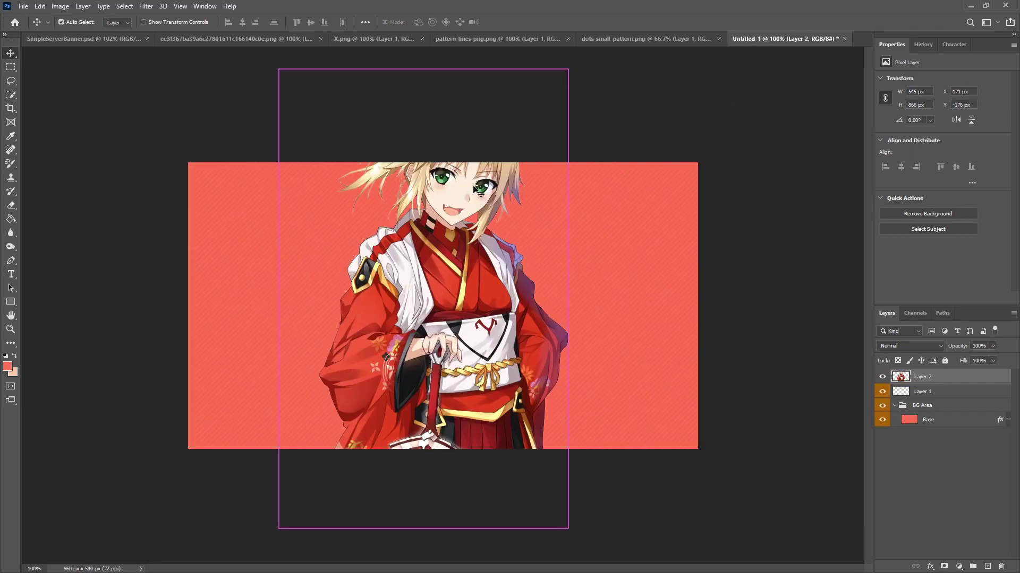
{"action": "key", "text": "ctrl+t"}
{"action": "left_click_drag", "start_coordinate": [567, 69], "coordinate": [521, 143]}
{"action": "left_click_drag", "start_coordinate": [450, 312], "coordinate": [463, 295]}
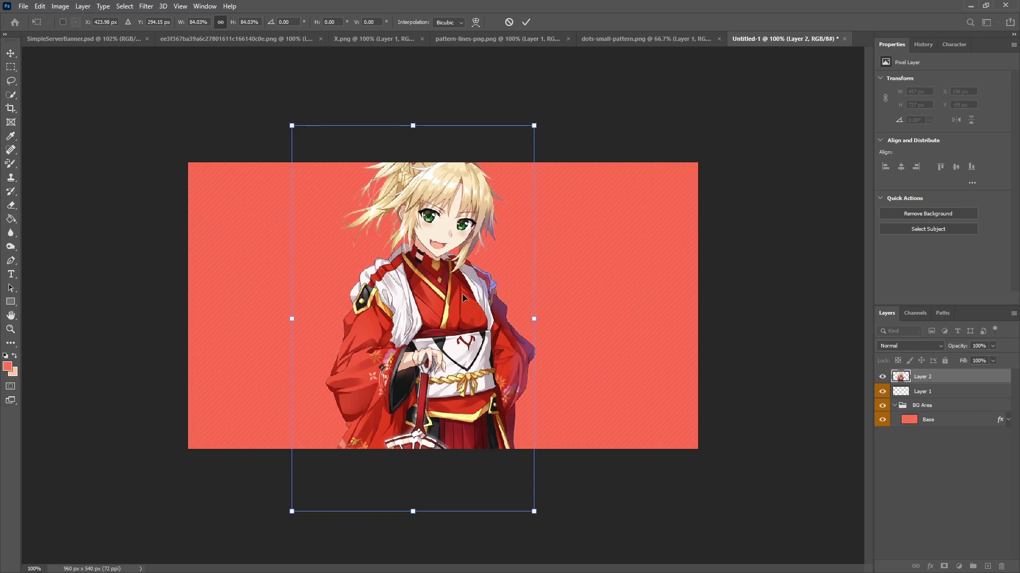
{"action": "mouse_move", "coordinate": [462, 294]}
{"action": "left_mouse_down"}
{"action": "mouse_move", "coordinate": [476, 290]}
{"action": "mouse_move", "coordinate": [448, 316]}
{"action": "mouse_move", "coordinate": [443, 297]}
{"action": "left_mouse_up"}
{"action": "left_click_drag", "start_coordinate": [540, 129], "coordinate": [539, 130]}
{"action": "left_click", "coordinate": [526, 21]}
{"action": "left_click_drag", "start_coordinate": [485, 339], "coordinate": [449, 312]}
{"action": "scroll", "coordinate": [564, 501], "scroll_direction": "down", "scroll_amount": 3}
{"action": "scroll", "coordinate": [564, 501], "scroll_direction": "up", "scroll_amount": 4}
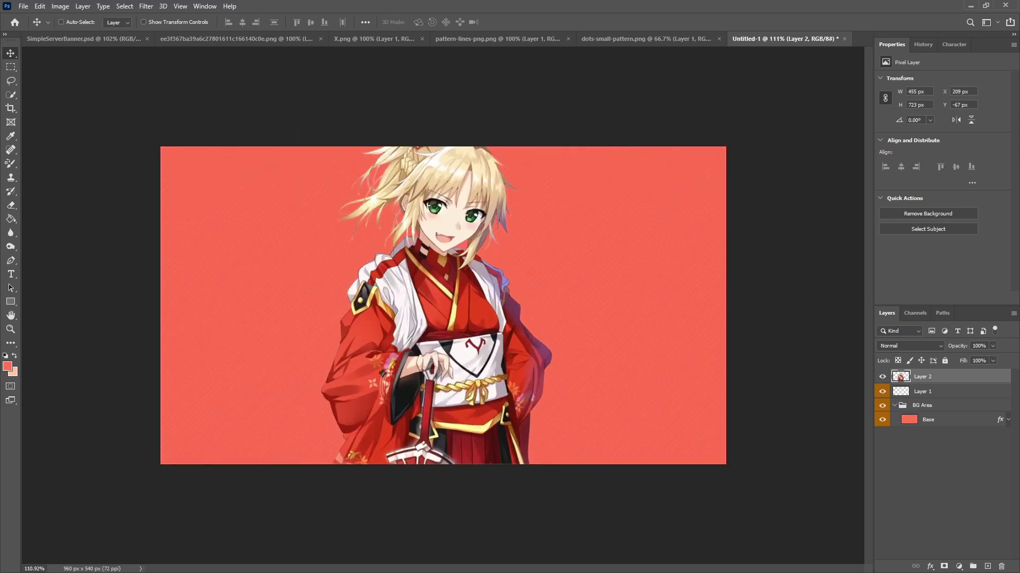
Give the character layer a default drop shadow.
{"action": "right_click", "coordinate": [933, 378]}
{"action": "left_click", "coordinate": [828, 139]}
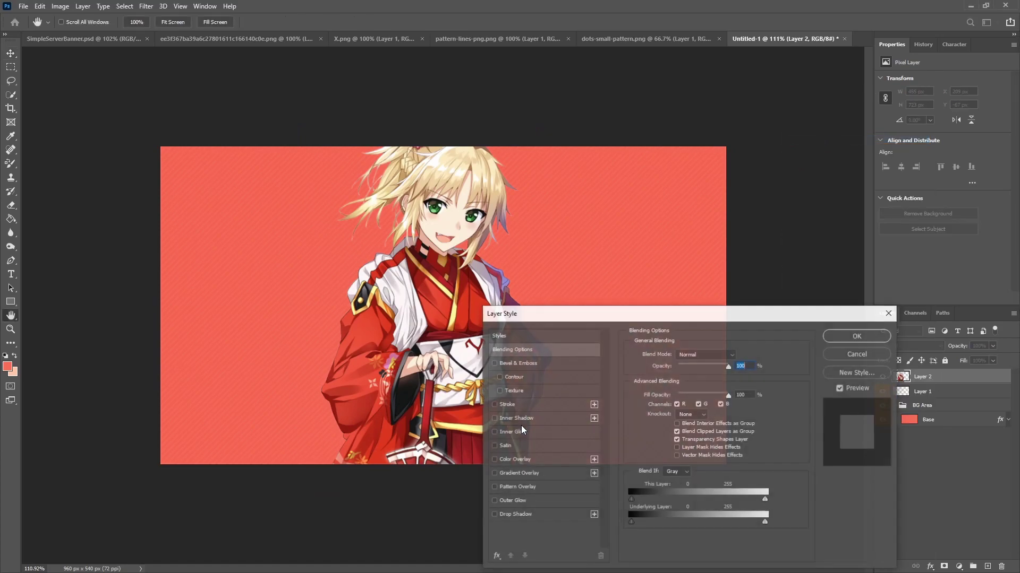
{"action": "left_click", "coordinate": [527, 519]}
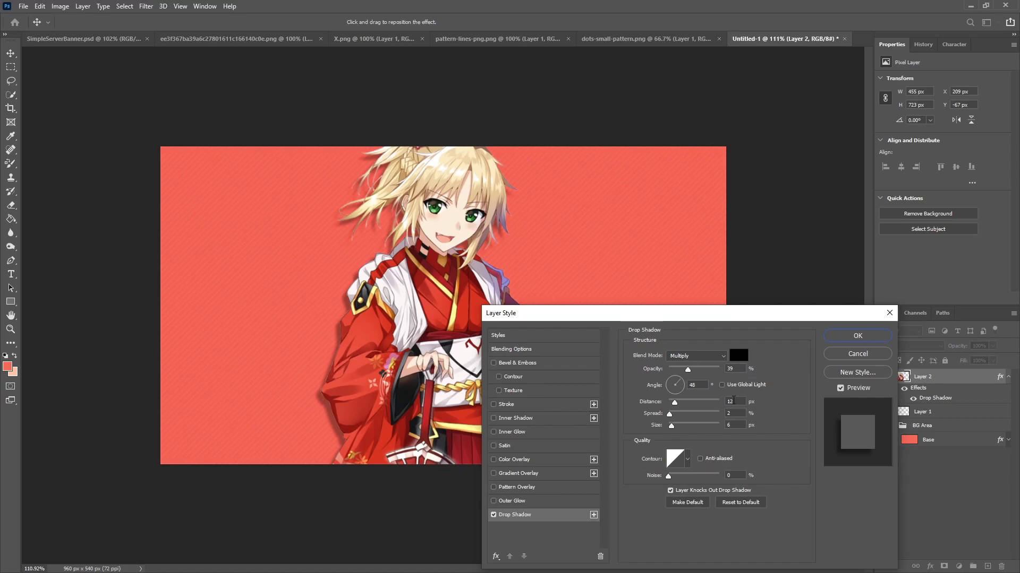
{"action": "left_click", "coordinate": [857, 336]}
Rename the character layer 'Model' and label it red.
{"action": "double_click", "coordinate": [927, 376]}
{"action": "type", "text": "Model"}
{"action": "key", "text": "Return"}
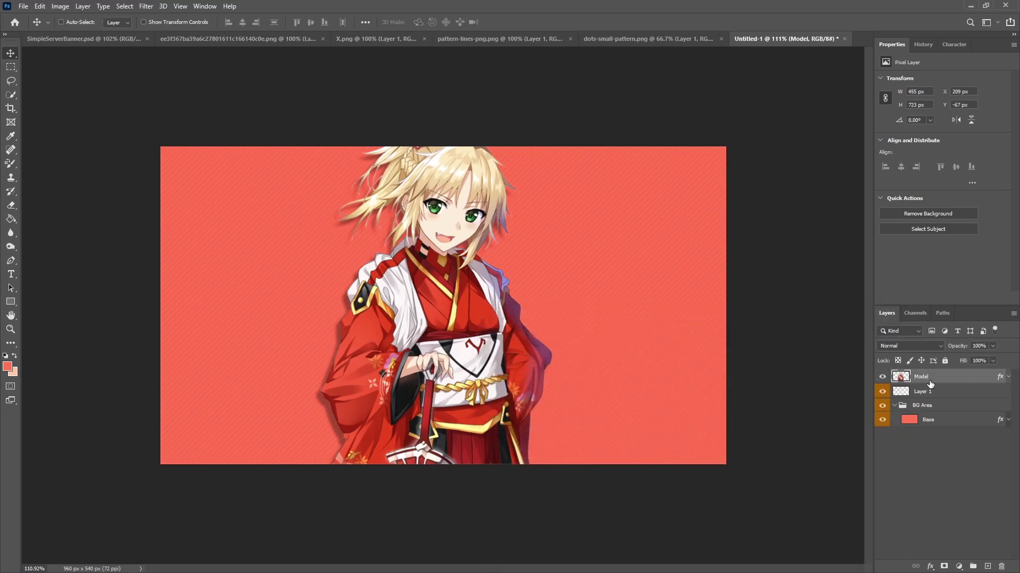
{"action": "right_click", "coordinate": [882, 377]}
{"action": "left_click", "coordinate": [921, 419]}
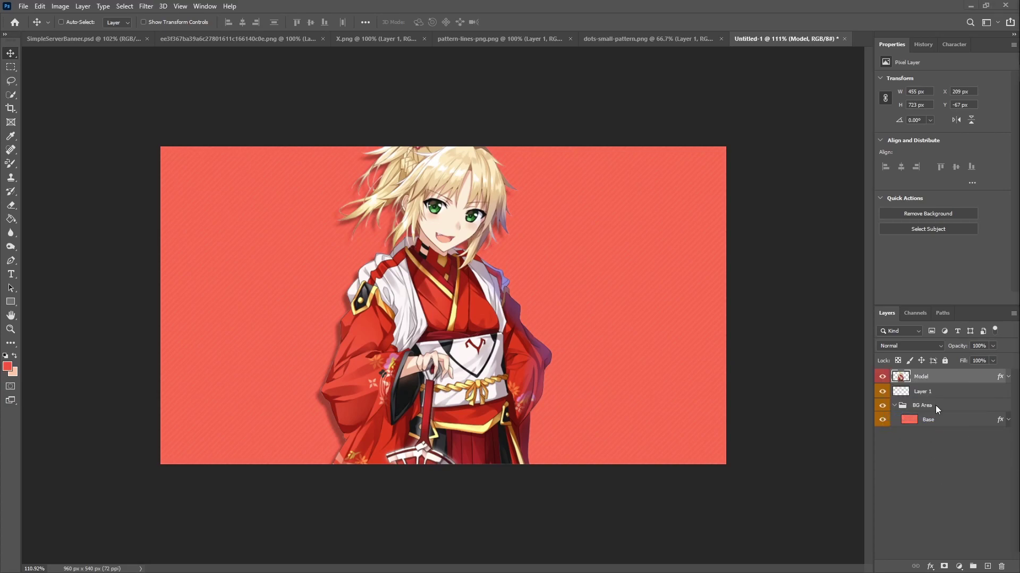
Delete the empty Layer 1 and select the Base layer.
{"action": "left_click", "coordinate": [931, 419]}
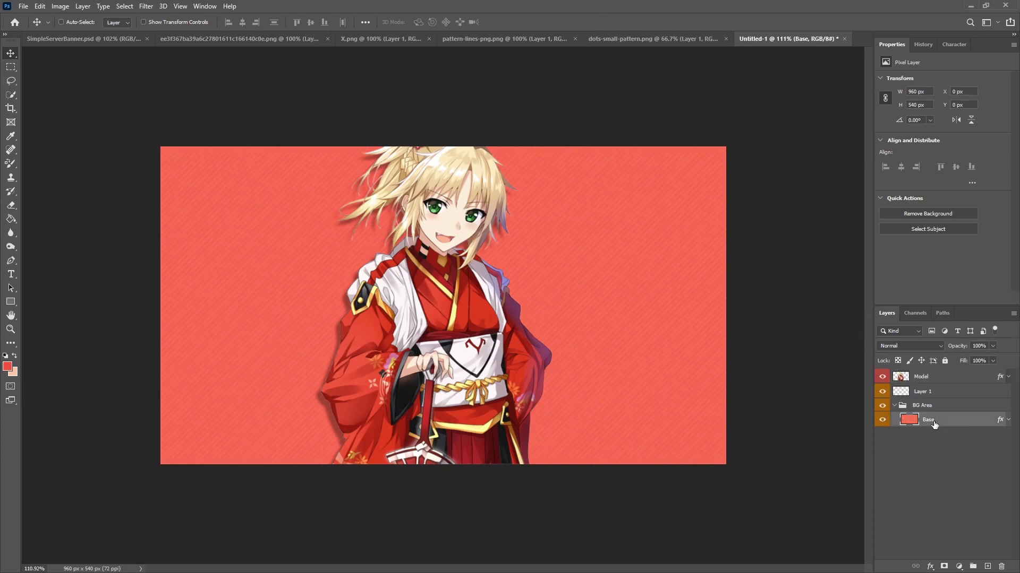
{"action": "left_click", "coordinate": [926, 393]}
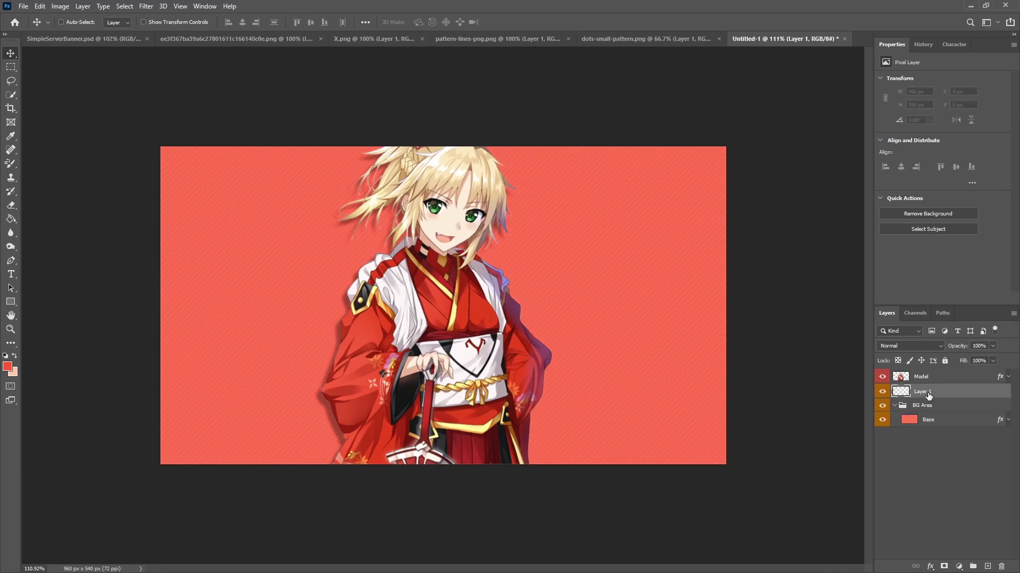
{"action": "key", "text": "Delete"}
{"action": "left_click", "coordinate": [930, 405]}
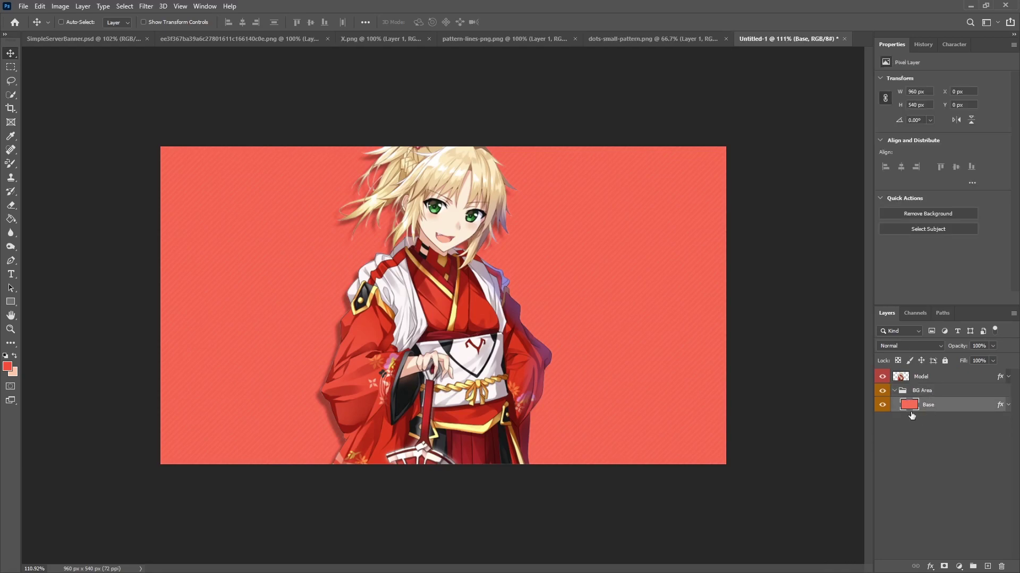
Add a new layer above Base and choose the Ellipse Tool.
{"action": "left_click", "coordinate": [987, 566]}
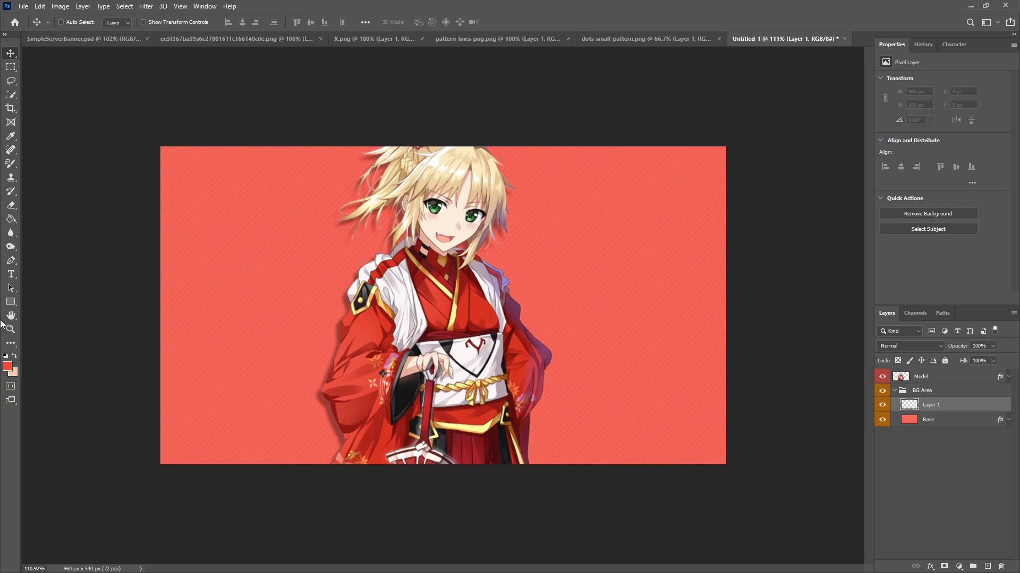
{"action": "left_click", "coordinate": [11, 302]}
{"action": "right_click", "coordinate": [11, 303]}
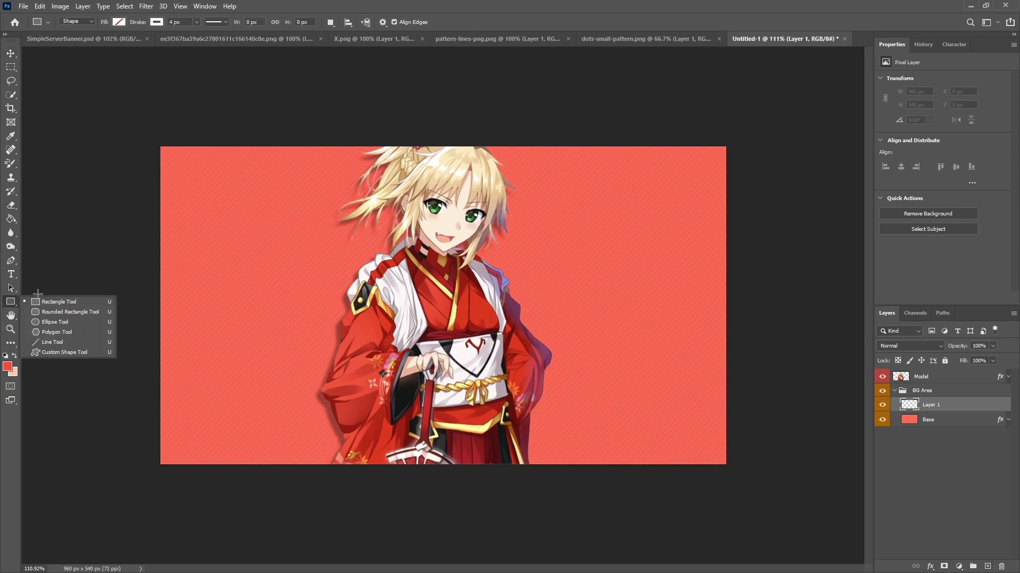
{"action": "left_click", "coordinate": [47, 322]}
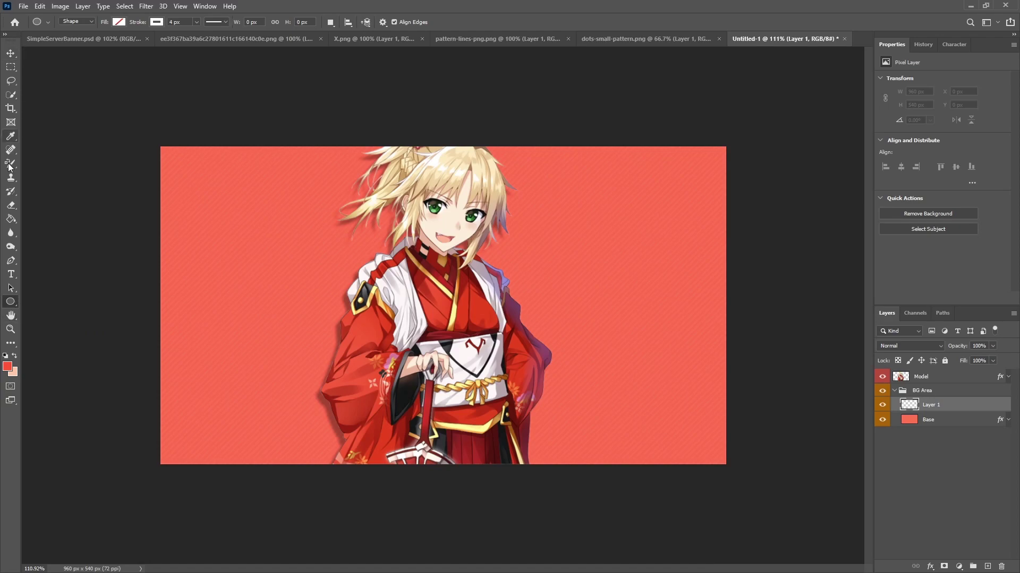
{"action": "right_click", "coordinate": [17, 305]}
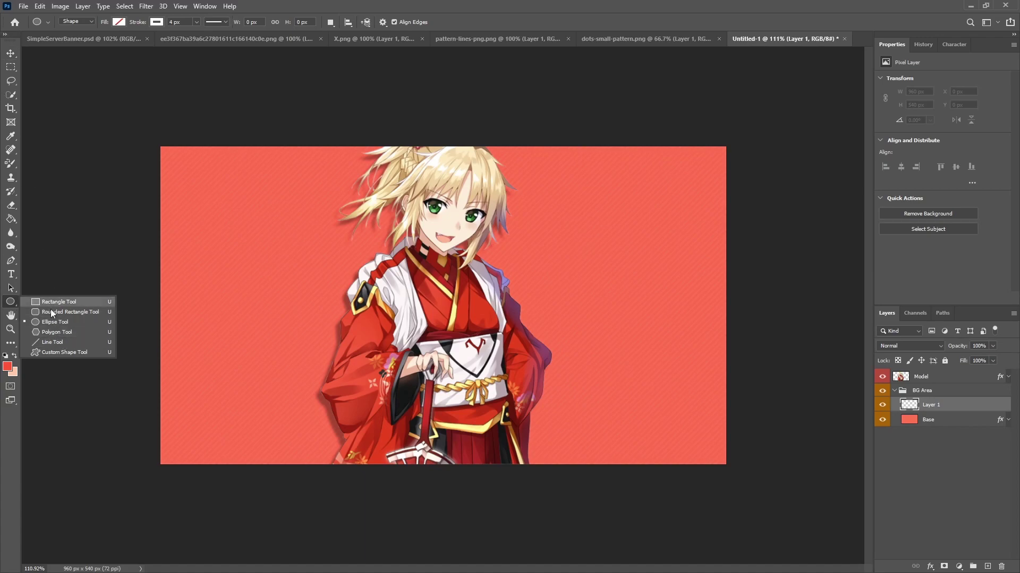
Set the foreground colour to ff4739.
{"action": "left_click", "coordinate": [7, 366]}
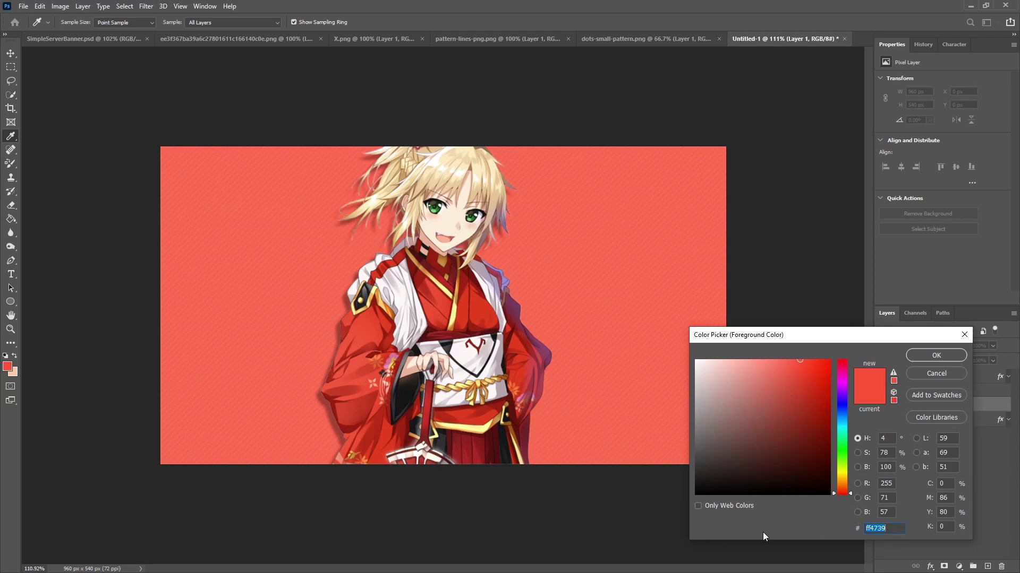
{"action": "key", "text": "End"}
{"action": "left_click", "coordinate": [936, 356]}
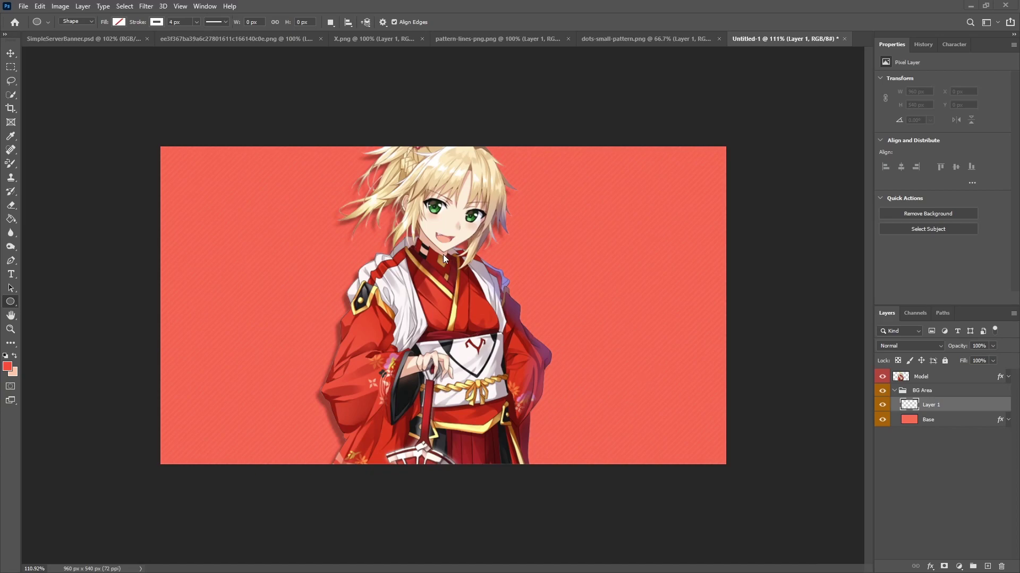
Draw a 664 px circle around the character with no stroke and red fill.
{"action": "left_click_drag", "start_coordinate": [427, 240], "coordinate": [623, 435]}
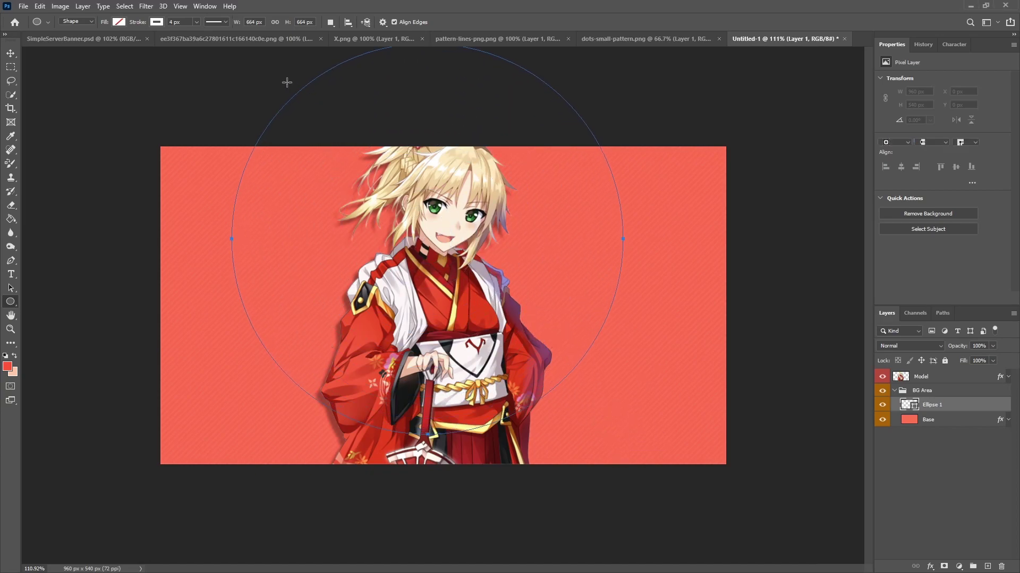
{"action": "left_click", "coordinate": [157, 22]}
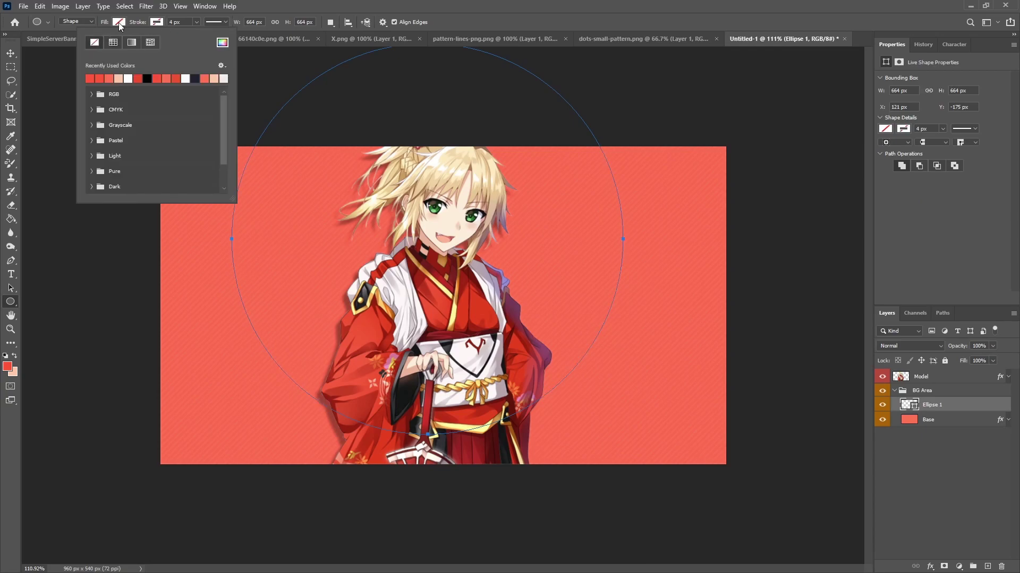
{"action": "left_click", "coordinate": [89, 43]}
{"action": "left_click", "coordinate": [119, 22]}
{"action": "left_click", "coordinate": [53, 78]}
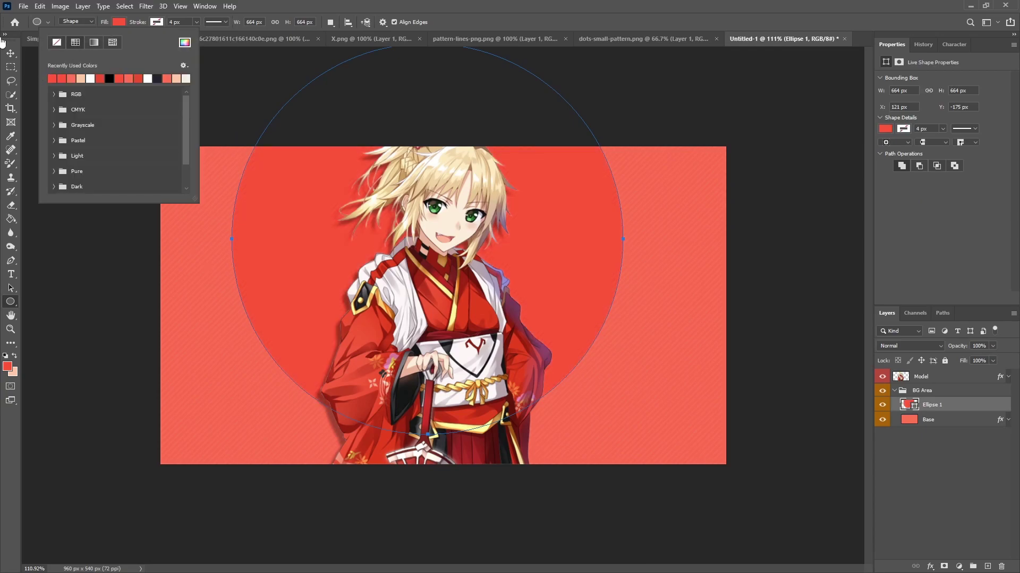
Position the red circle behind the character and move the Model layer slightly lower.
{"action": "left_click", "coordinate": [10, 53]}
{"action": "left_click_drag", "start_coordinate": [488, 222], "coordinate": [510, 388]}
{"action": "left_click_drag", "start_coordinate": [527, 326], "coordinate": [533, 305]}
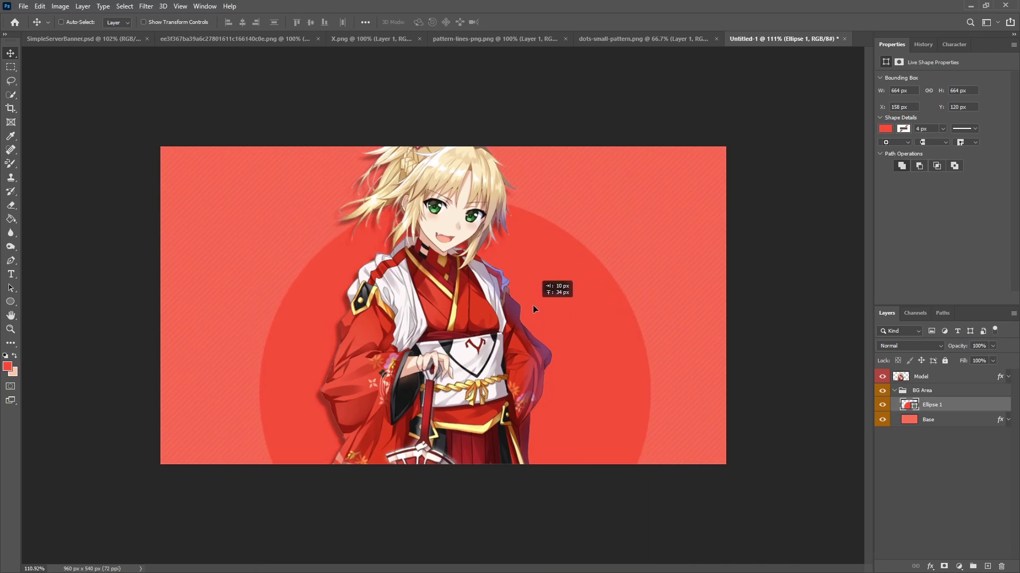
{"action": "left_click_drag", "start_coordinate": [533, 306], "coordinate": [533, 305]}
{"action": "left_click", "coordinate": [941, 382]}
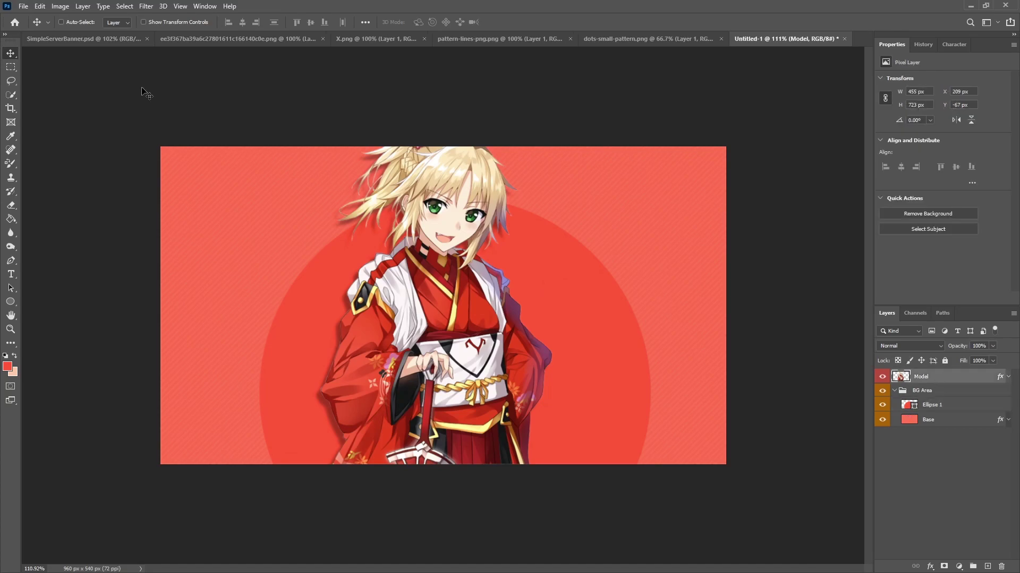
{"action": "mouse_move", "coordinate": [460, 154]}
{"action": "left_mouse_down"}
{"action": "mouse_move", "coordinate": [460, 171]}
{"action": "mouse_move", "coordinate": [460, 157]}
{"action": "left_mouse_up"}
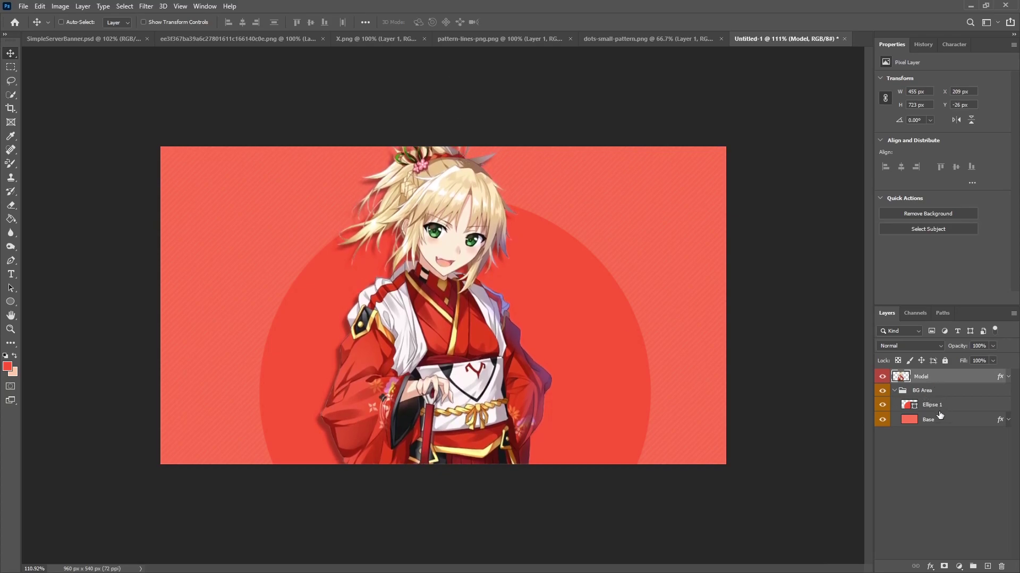
{"action": "left_click", "coordinate": [973, 406]}
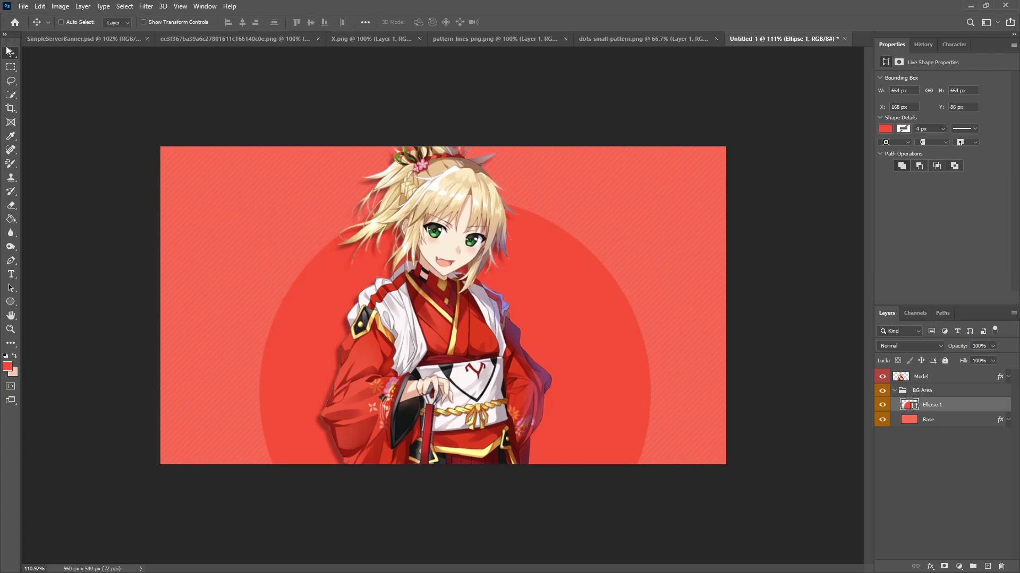
{"action": "mouse_move", "coordinate": [526, 239]}
{"action": "left_mouse_down"}
{"action": "mouse_move", "coordinate": [521, 223]}
{"action": "mouse_move", "coordinate": [515, 251]}
{"action": "left_mouse_up"}
{"action": "scroll", "coordinate": [575, 448], "scroll_direction": "down", "scroll_amount": 2}
{"action": "scroll", "coordinate": [572, 445], "scroll_direction": "up", "scroll_amount": 3}
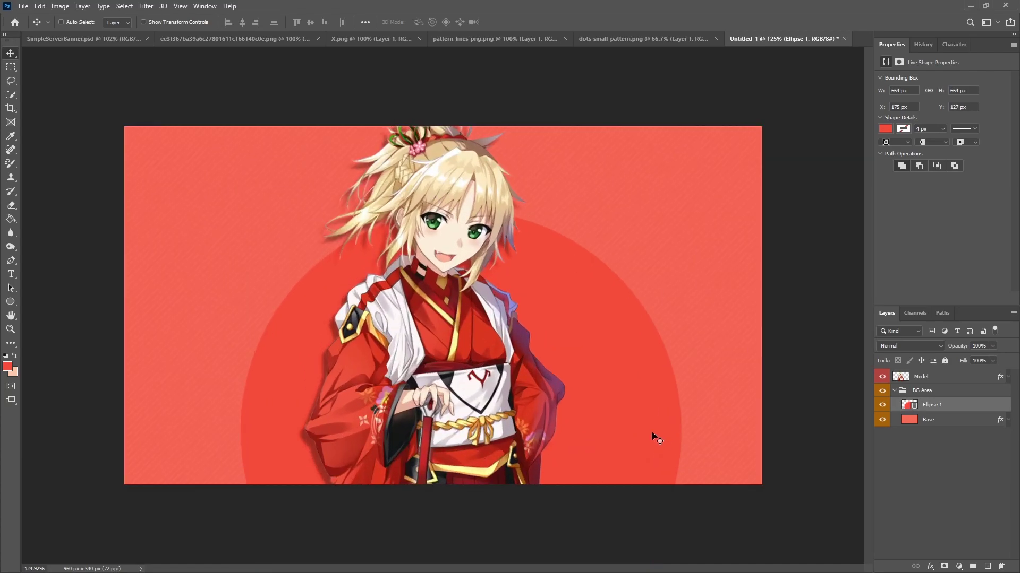
Rasterize Ellipse 1 and delete the circle's part left of the character's face.
{"action": "right_click", "coordinate": [944, 408]}
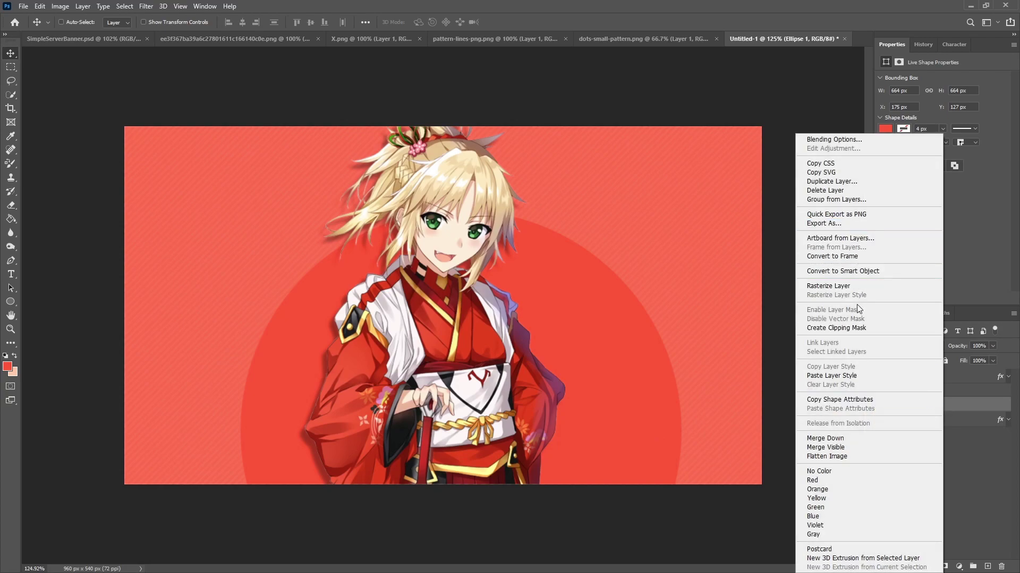
{"action": "left_click", "coordinate": [829, 285]}
{"action": "left_click", "coordinate": [11, 67]}
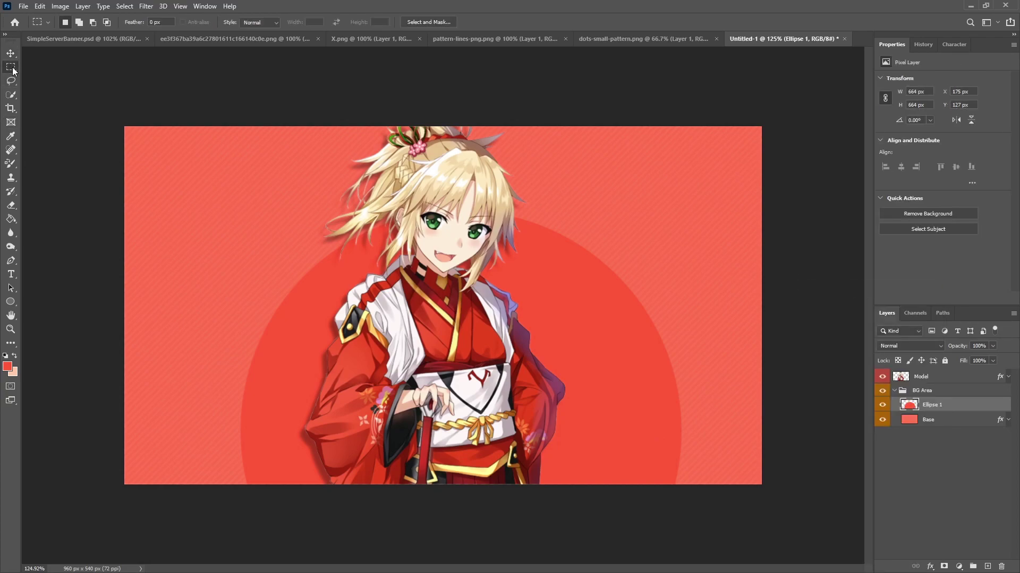
{"action": "left_click", "coordinate": [13, 70]}
{"action": "left_click_drag", "start_coordinate": [132, 155], "coordinate": [439, 570]}
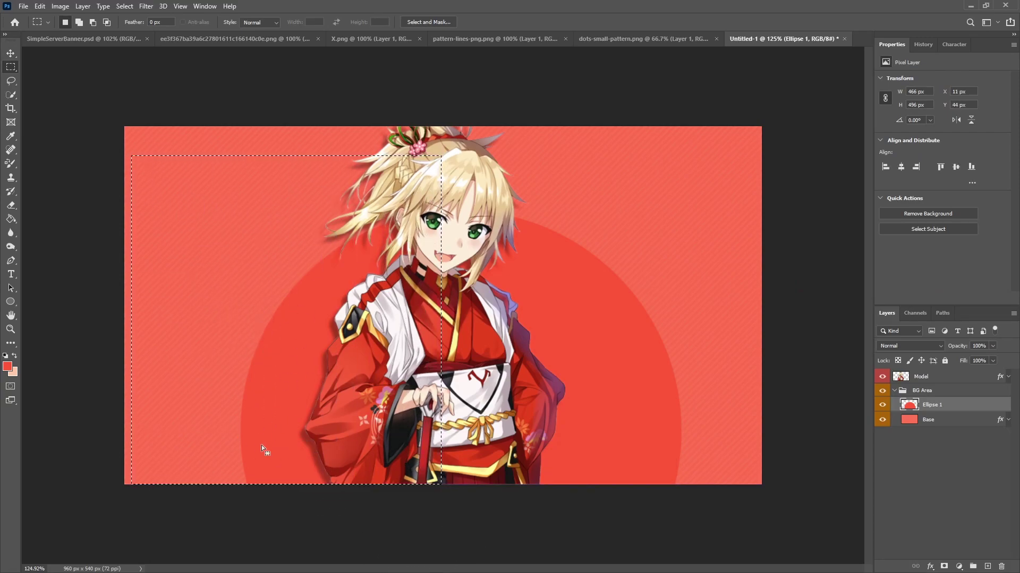
{"action": "key", "text": "Delete"}
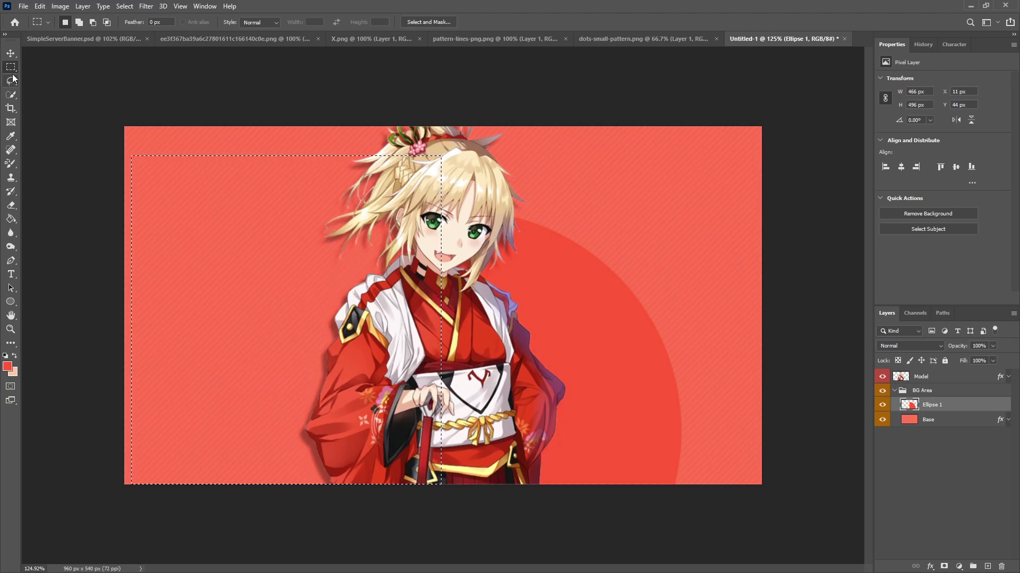
{"action": "key", "text": "ctrl+d"}
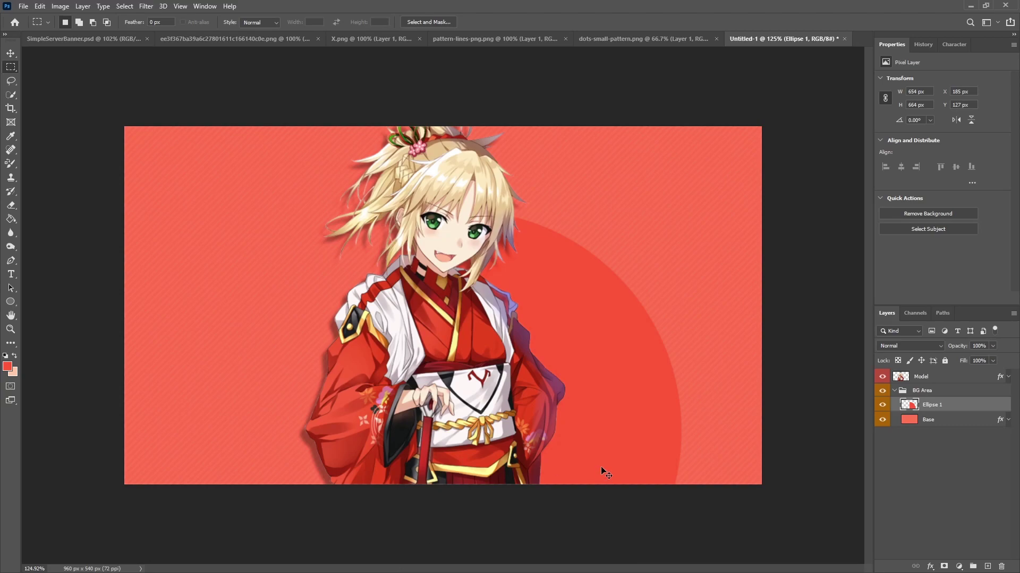
Group the red Ellipse 1 circle and name the group Right Circle.
{"action": "key", "text": "ctrl+g"}
{"action": "double_click", "coordinate": [930, 404]}
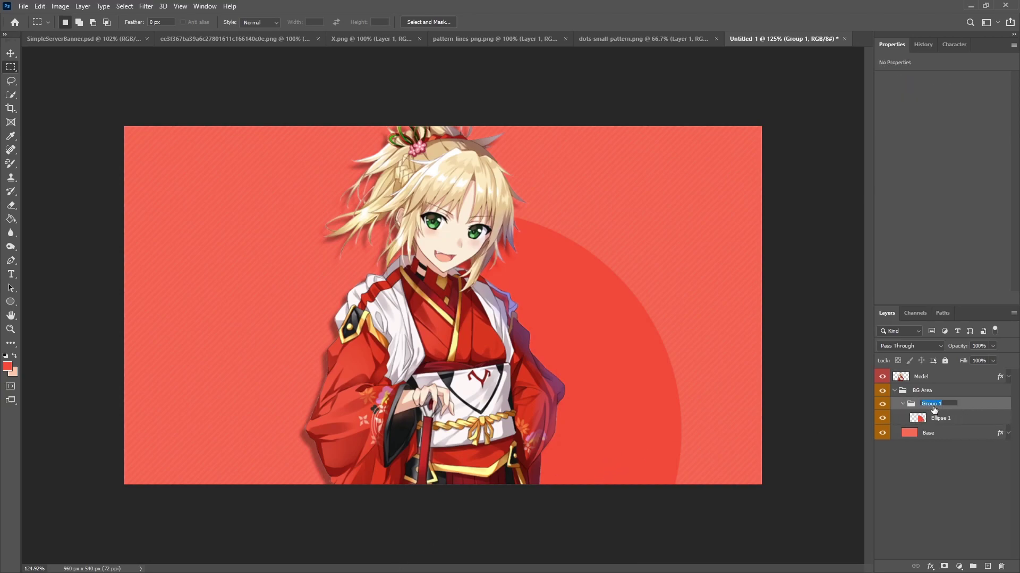
{"action": "type", "text": "Right Circle"}
{"action": "key", "text": "Return"}
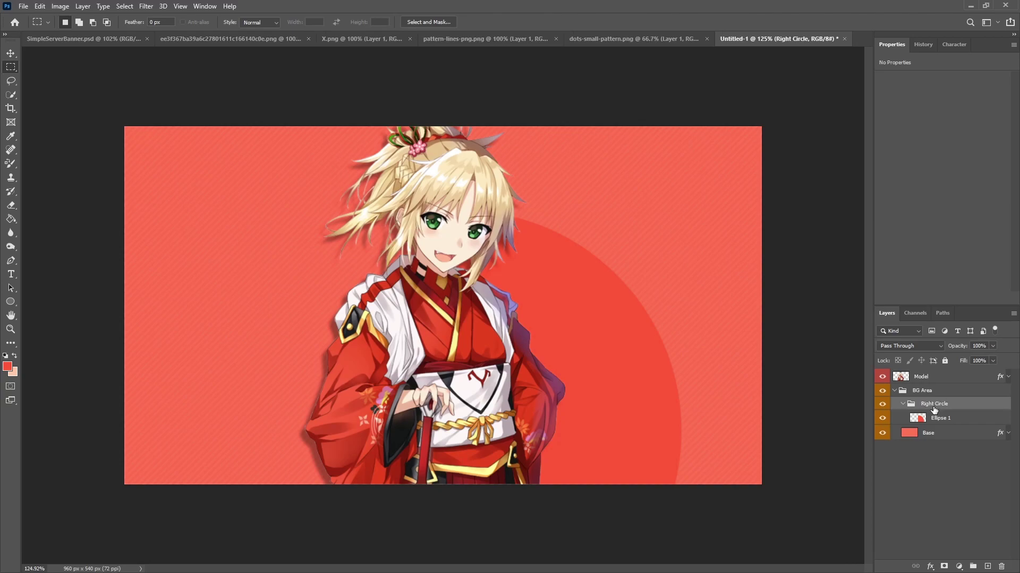
Add an empty layer above Right Circle and group it as Left Circle.
{"action": "left_click", "coordinate": [987, 567]}
{"action": "left_click_drag", "start_coordinate": [935, 421], "coordinate": [943, 403]}
{"action": "key", "text": "ctrl+g"}
{"action": "double_click", "coordinate": [938, 404]}
{"action": "type", "text": "Left Circle"}
{"action": "key", "text": "Return"}
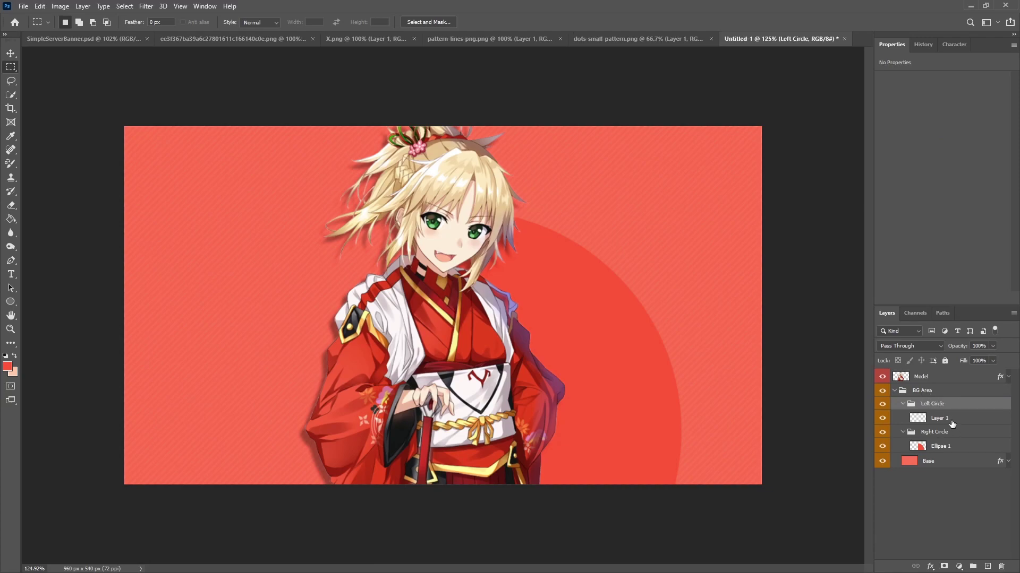
With empty Layer 1 selected, set the foreground colour to pure white.
{"action": "left_click", "coordinate": [950, 418]}
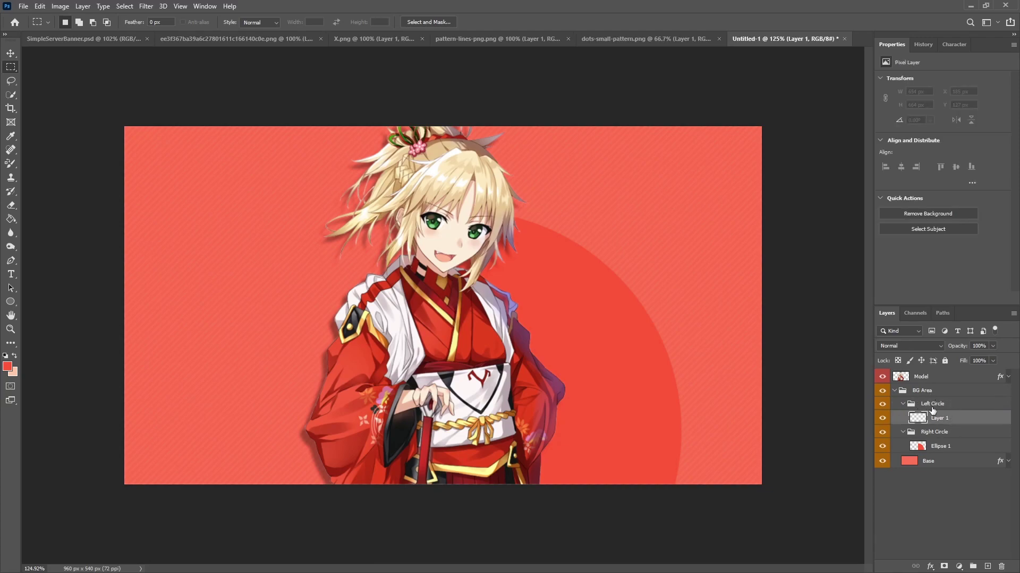
{"action": "left_click", "coordinate": [8, 367]}
{"action": "left_click_drag", "start_coordinate": [766, 386], "coordinate": [705, 254]}
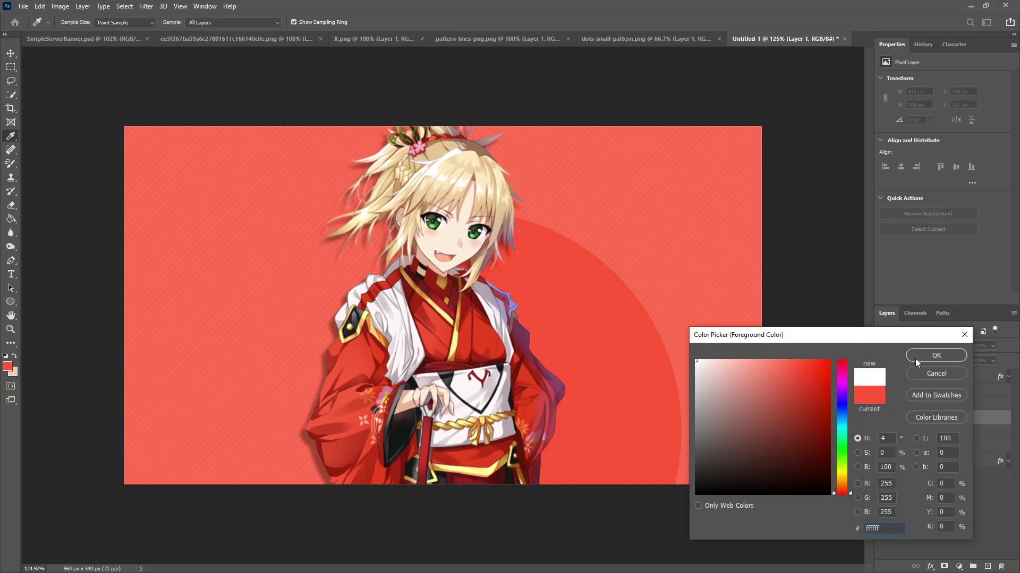
{"action": "left_click", "coordinate": [938, 356]}
{"action": "left_click", "coordinate": [9, 306]}
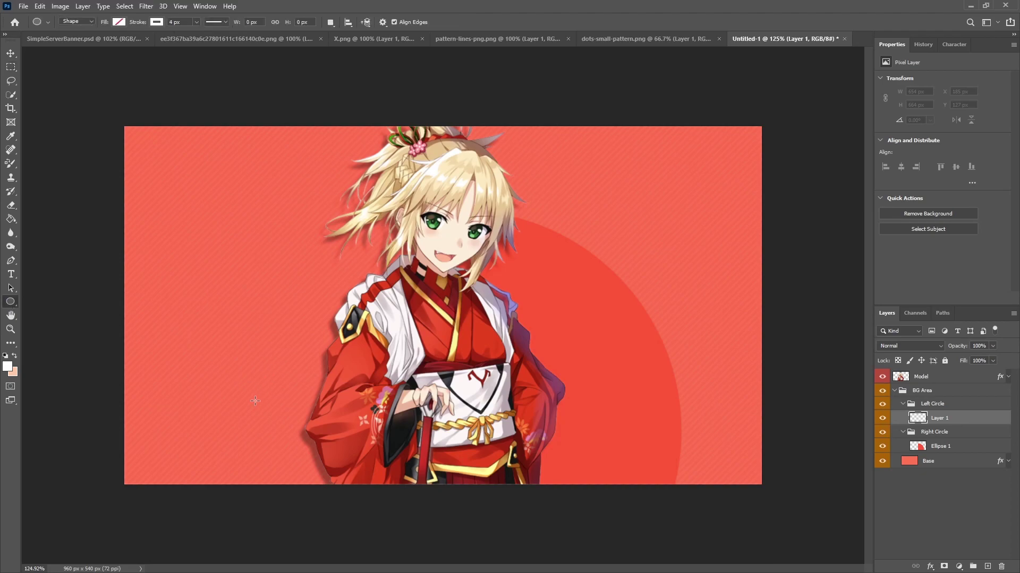
Draw a circle near the bottom-left with white fill and no outline.
{"action": "mouse_move", "coordinate": [254, 399]}
{"action": "left_mouse_down"}
{"action": "mouse_move", "coordinate": [257, 447]}
{"action": "mouse_move", "coordinate": [284, 478]}
{"action": "mouse_move", "coordinate": [232, 528]}
{"action": "mouse_move", "coordinate": [304, 552]}
{"action": "left_mouse_up"}
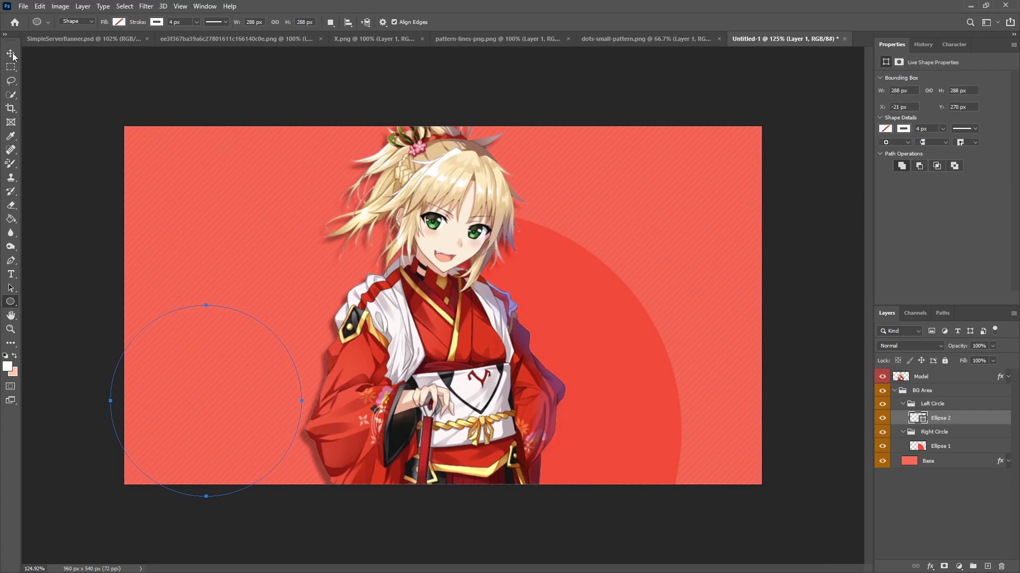
{"action": "left_click", "coordinate": [118, 22]}
{"action": "left_click", "coordinate": [56, 77]}
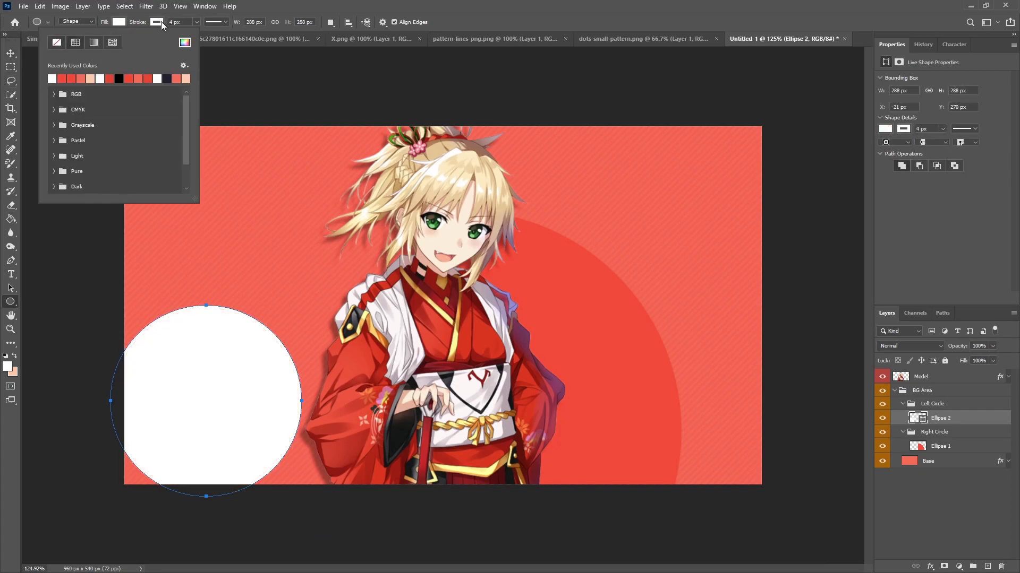
{"action": "left_click", "coordinate": [163, 24]}
{"action": "left_click", "coordinate": [162, 24]}
{"action": "left_click", "coordinate": [94, 43]}
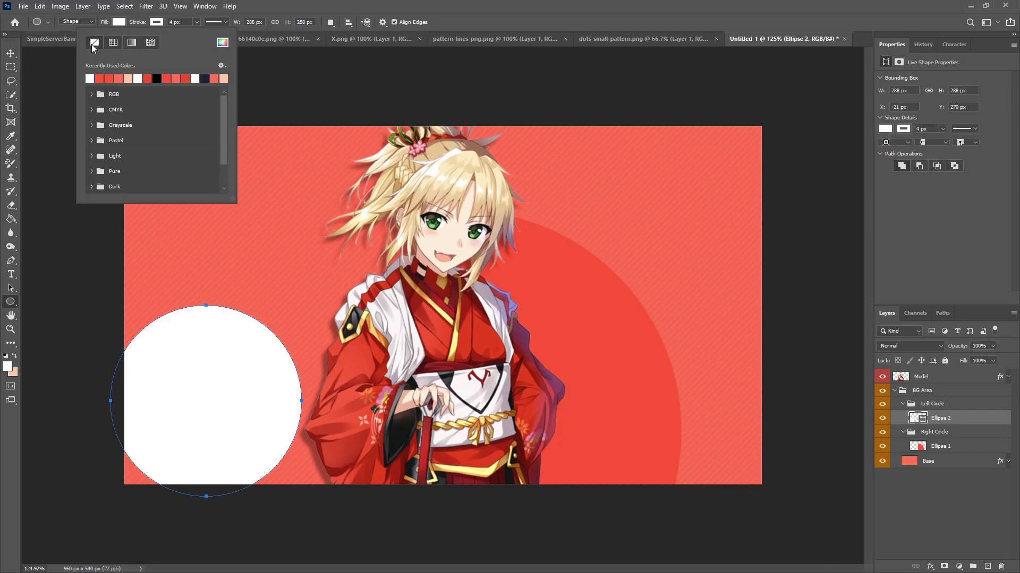
Enlarge the white circle to about 365 px and place it at the bottom-left corner.
{"action": "left_click", "coordinate": [11, 54]}
{"action": "mouse_move", "coordinate": [264, 381]}
{"action": "left_mouse_down"}
{"action": "mouse_move", "coordinate": [346, 439]}
{"action": "mouse_move", "coordinate": [340, 450]}
{"action": "left_mouse_up"}
{"action": "key", "text": "ctrl+t"}
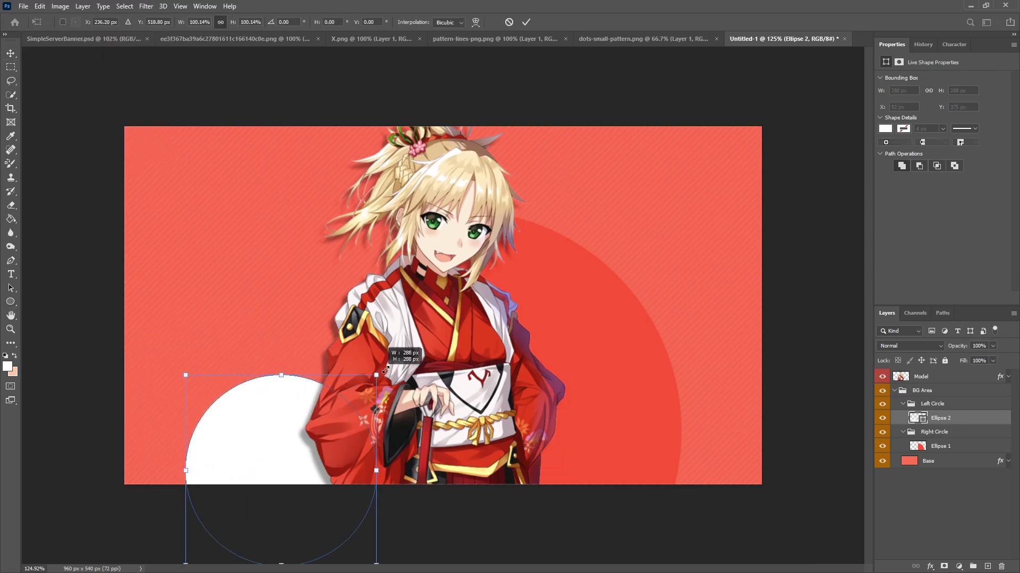
{"action": "left_click_drag", "start_coordinate": [388, 366], "coordinate": [415, 345]}
{"action": "left_click_drag", "start_coordinate": [297, 414], "coordinate": [293, 433]}
{"action": "key", "text": "Return"}
{"action": "key", "text": "ctrl+minus"}
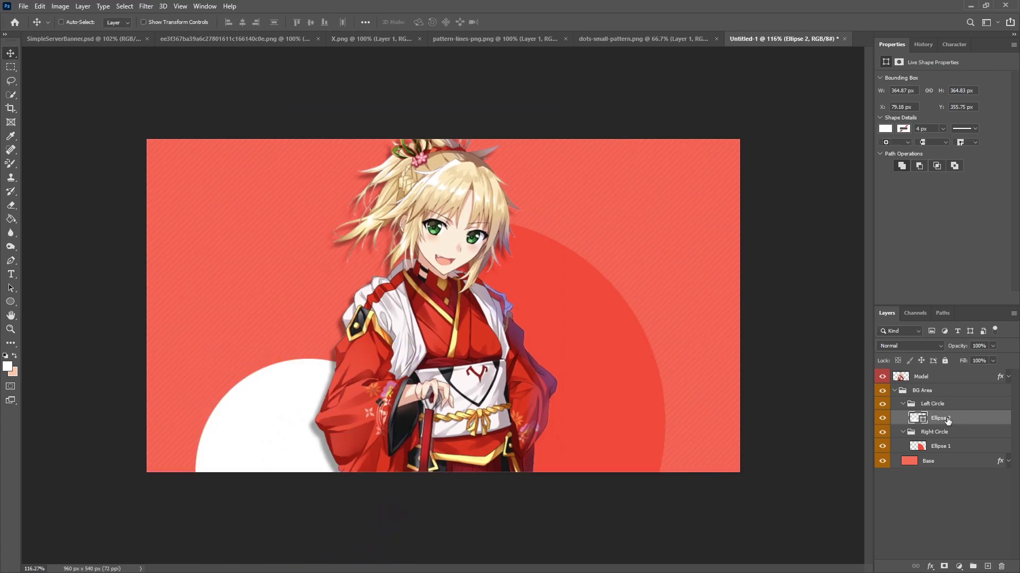
Rename both the white circle layer and the red circle layer to Base.
{"action": "double_click", "coordinate": [938, 418]}
{"action": "type", "text": "Base"}
{"action": "key", "text": "Return"}
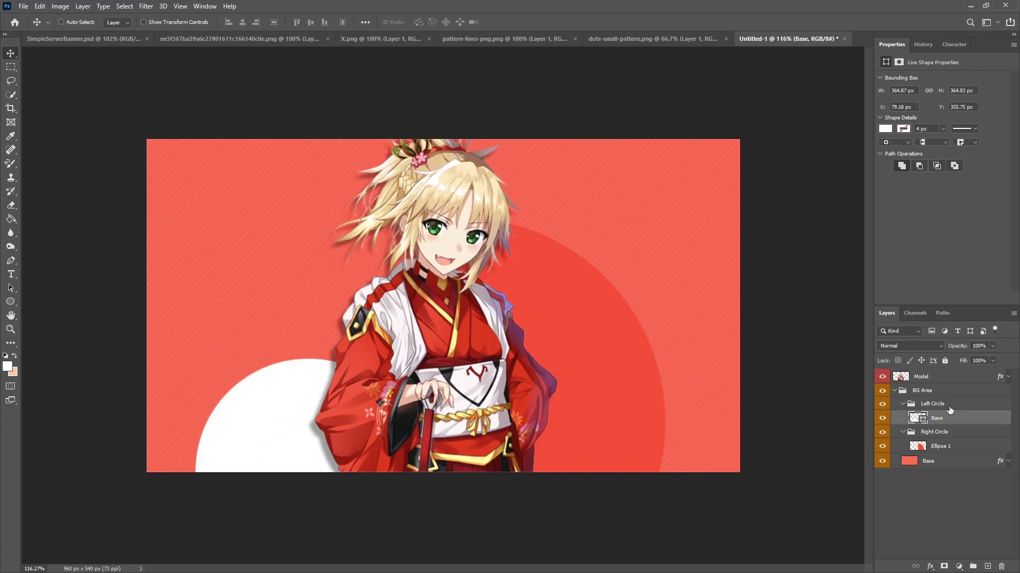
{"action": "double_click", "coordinate": [941, 446]}
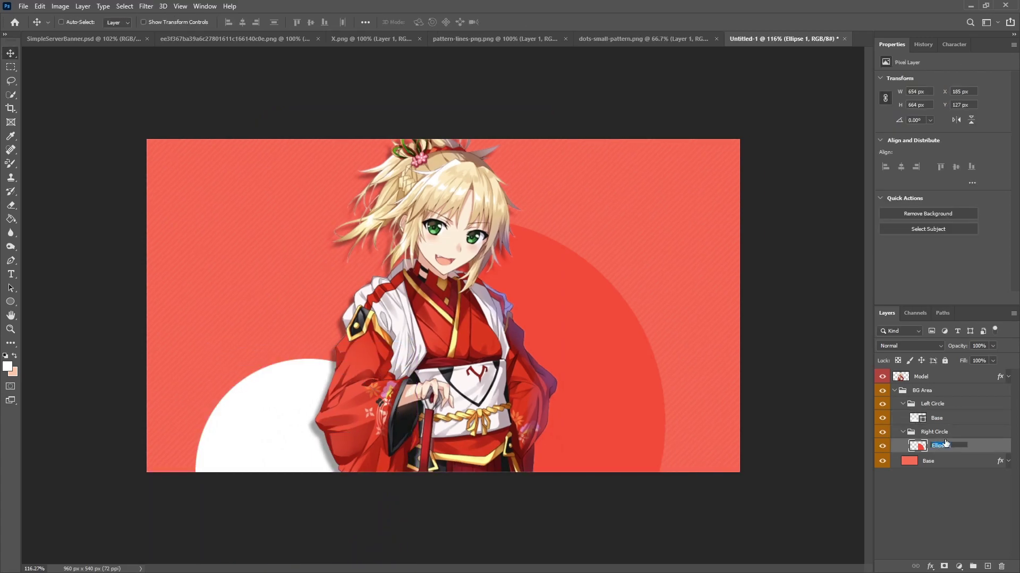
{"action": "type", "text": "Base"}
{"action": "key", "text": "Return"}
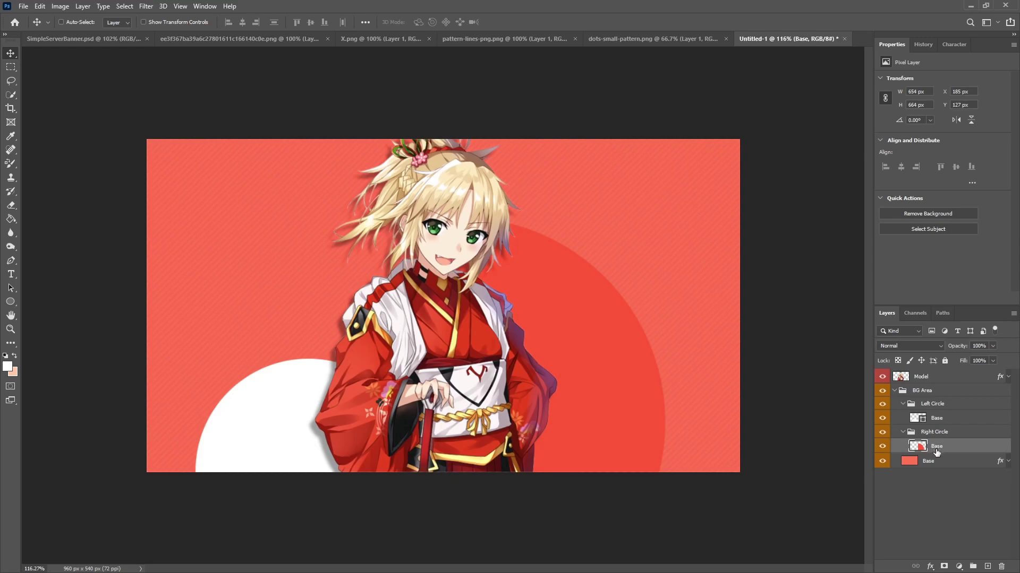
Duplicate the red Base circle below the original and name the copy White BG.
{"action": "key", "text": "ctrl"}
{"action": "key", "text": "ctrl+j"}
{"action": "left_click_drag", "start_coordinate": [938, 447], "coordinate": [938, 463]}
{"action": "double_click", "coordinate": [940, 461]}
{"action": "type", "text": "White BG"}
{"action": "key", "text": "Return"}
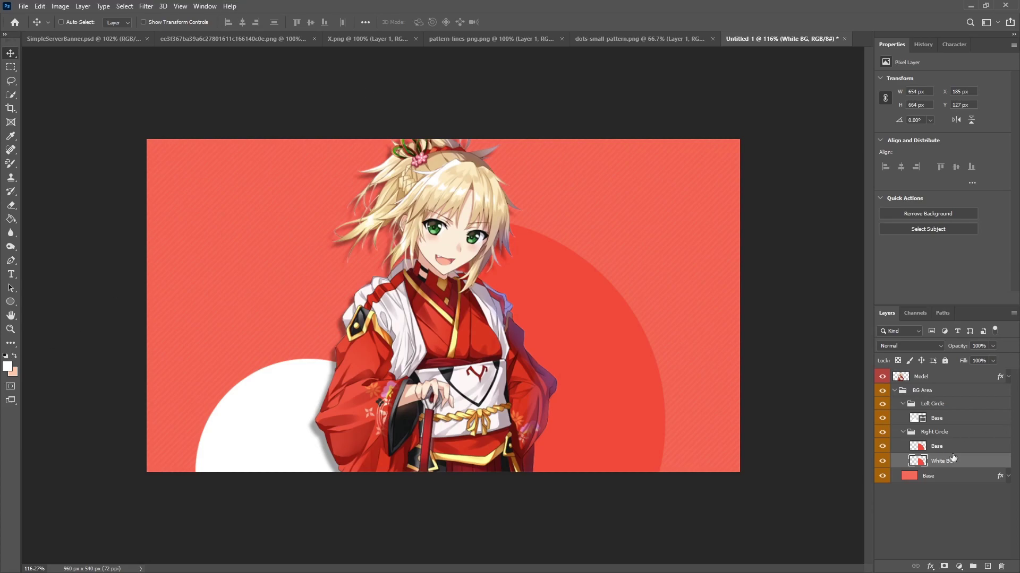
Give White BG a white Color Overlay layer effect.
{"action": "right_click", "coordinate": [954, 460]}
{"action": "key", "text": "Escape"}
{"action": "double_click", "coordinate": [972, 461]}
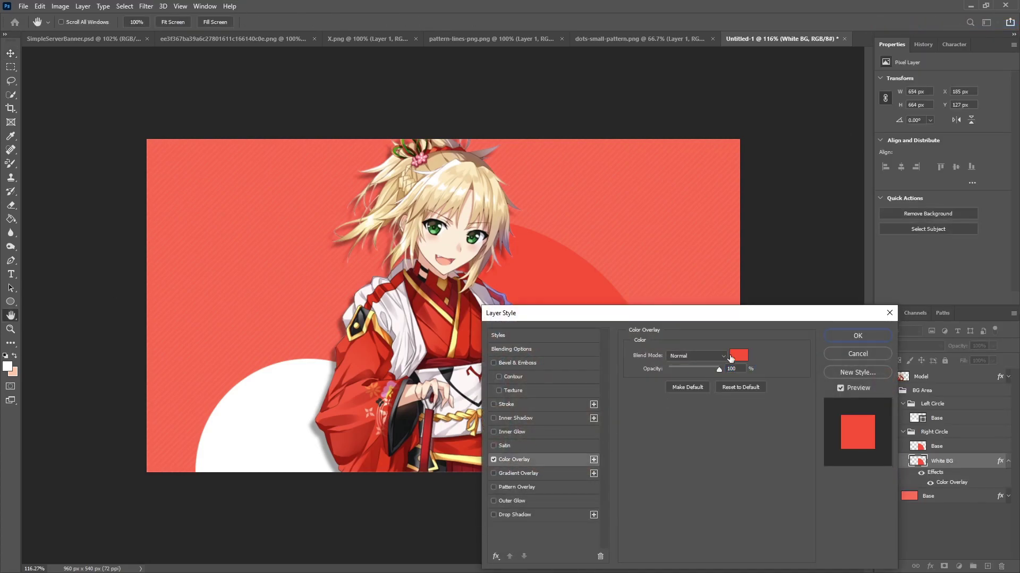
{"action": "left_click", "coordinate": [732, 358]}
{"action": "left_click", "coordinate": [695, 361]}
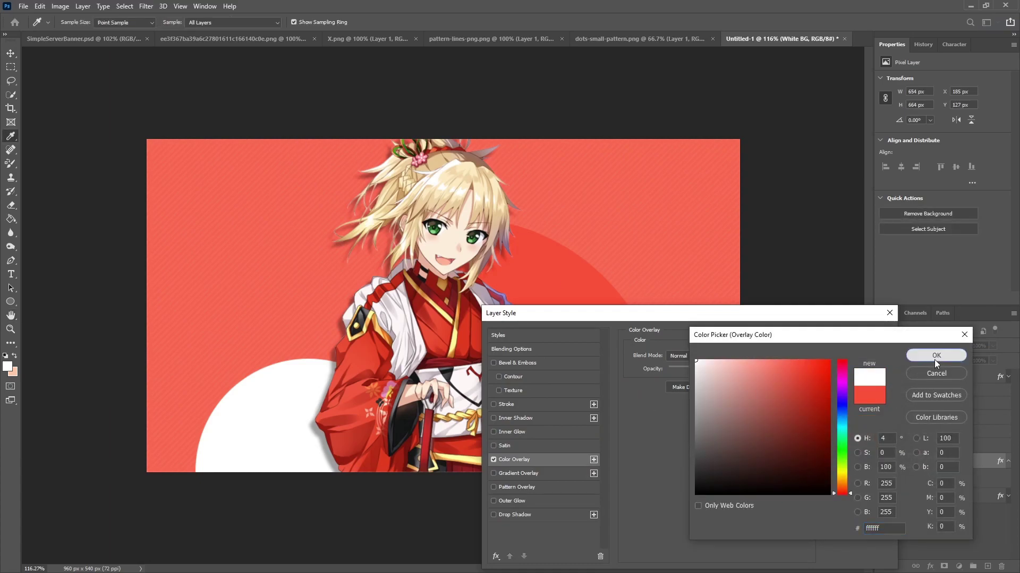
{"action": "left_click", "coordinate": [936, 356]}
{"action": "left_click", "coordinate": [846, 334]}
Offset White BG right behind the red circle so a white crescent rim shows.
{"action": "left_click", "coordinate": [7, 55]}
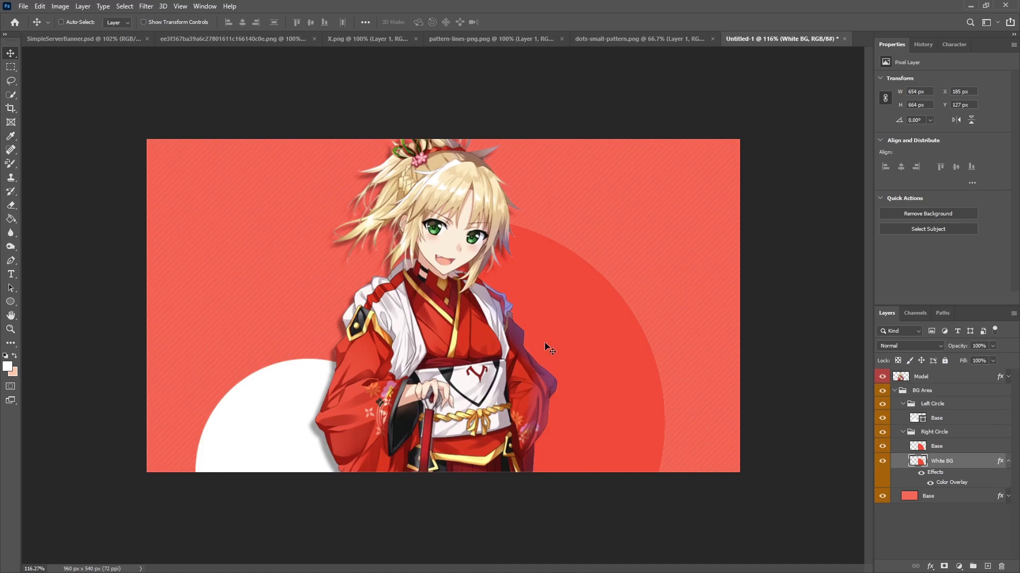
{"action": "left_click_drag", "start_coordinate": [545, 343], "coordinate": [569, 349]}
{"action": "key", "text": "Down"}
{"action": "key", "text": "Down"}
{"action": "key", "text": "Down"}
{"action": "key", "text": "Down"}
{"action": "key", "text": "Down"}
{"action": "key", "text": "Down"}
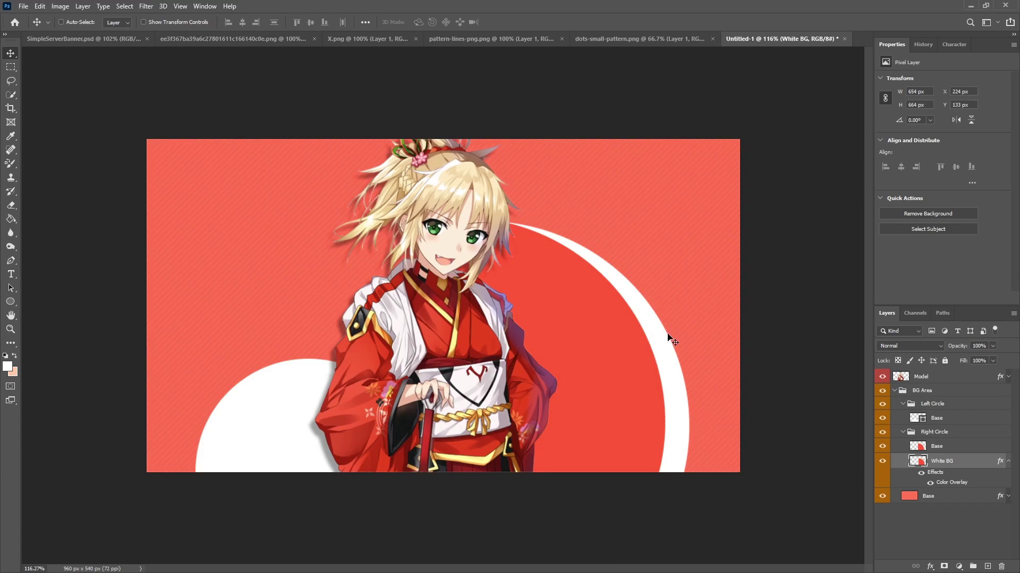
{"action": "key", "text": "Left"}
{"action": "key", "text": "Left"}
{"action": "key", "text": "Left"}
{"action": "key", "text": "Left"}
{"action": "key", "text": "Left"}
{"action": "key", "text": "Left"}
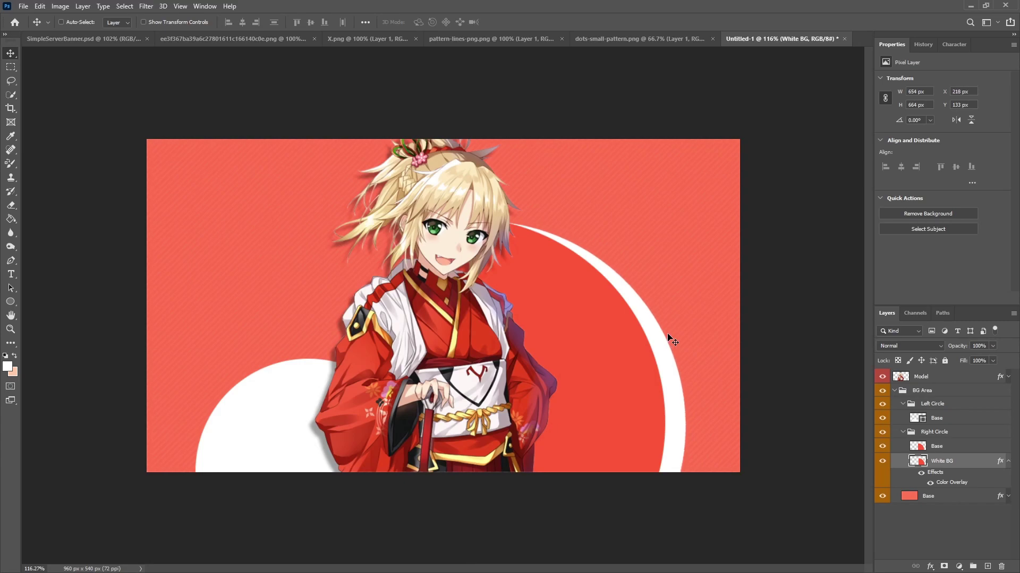
{"action": "key", "text": "Left"}
{"action": "key", "text": "Left"}
{"action": "key", "text": "Left"}
{"action": "key", "text": "Left"}
{"action": "key", "text": "Left"}
{"action": "key", "text": "Left"}
{"action": "key", "text": "Left"}
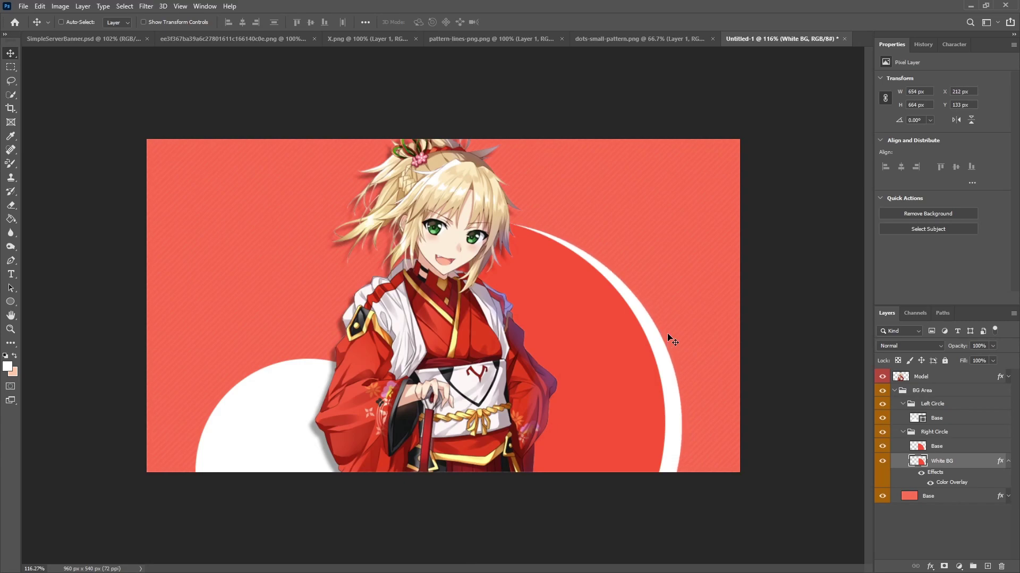
{"action": "key", "text": "Up"}
{"action": "key", "text": "Up"}
{"action": "scroll", "coordinate": [606, 217], "scroll_direction": "up", "scroll_amount": 10}
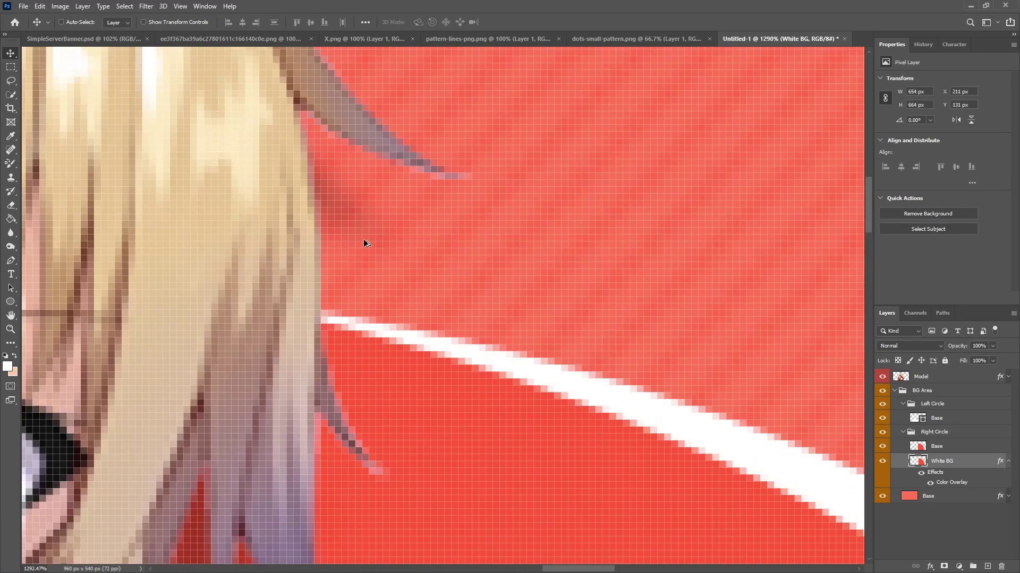
{"action": "scroll", "coordinate": [413, 373], "scroll_direction": "down", "scroll_amount": 10}
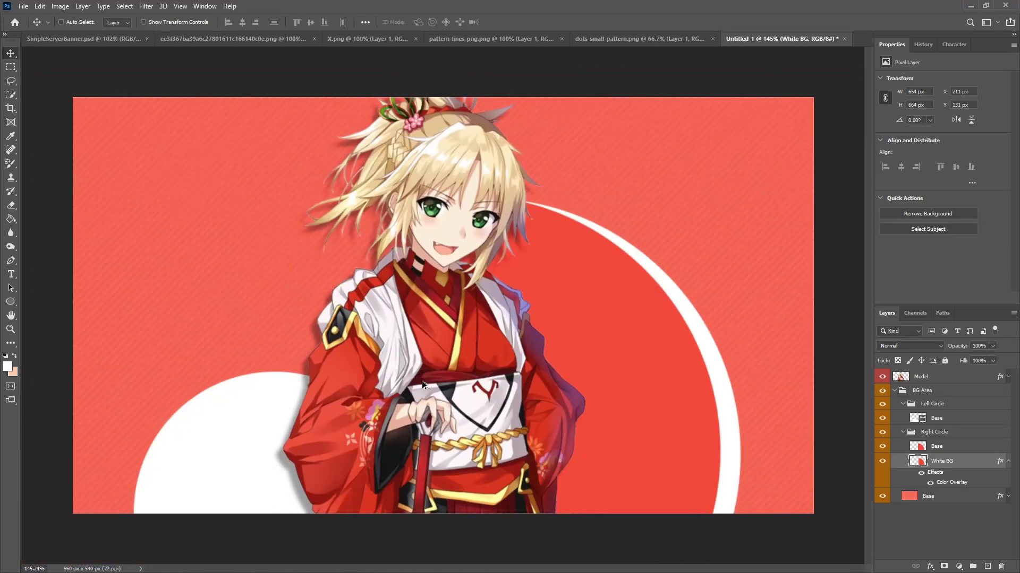
{"action": "scroll", "coordinate": [633, 368], "scroll_direction": "up", "scroll_amount": 2}
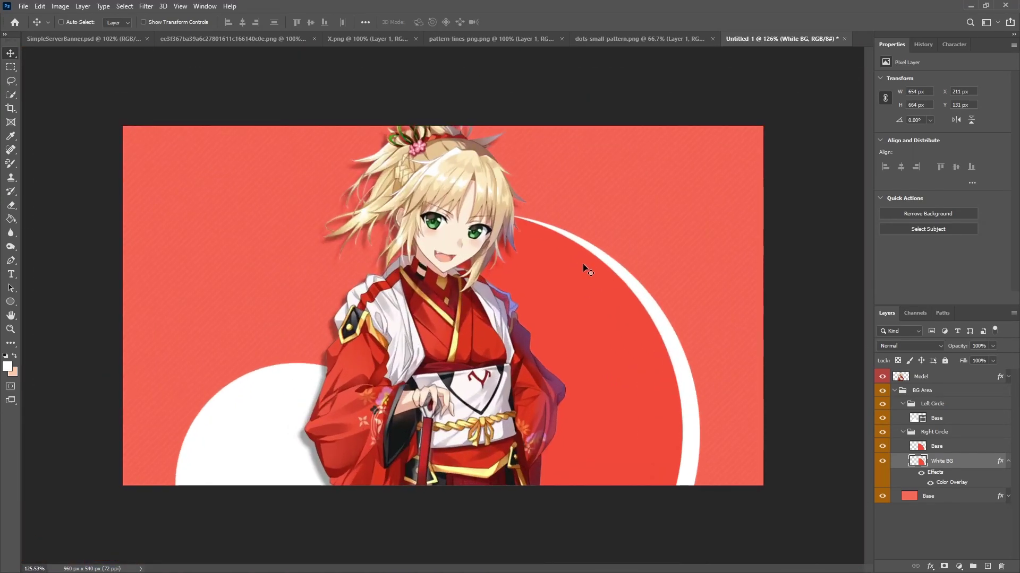
{"action": "right_click", "coordinate": [949, 463]}
Rasterize White BG's layer style and drag the pattern-lines-png.png diagonal stripes into the banner.
{"action": "left_click", "coordinate": [934, 183]}
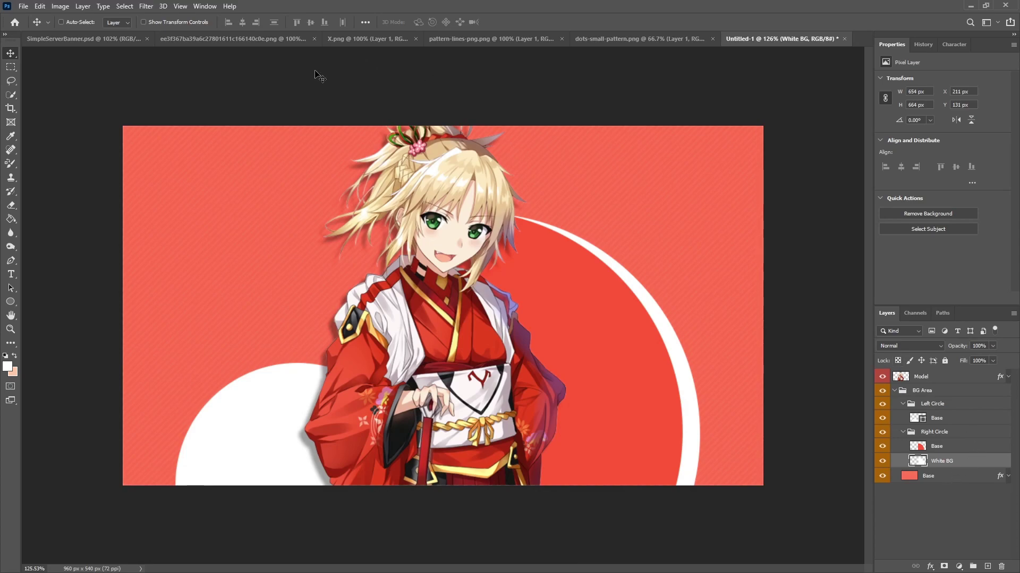
{"action": "left_click", "coordinate": [473, 40]}
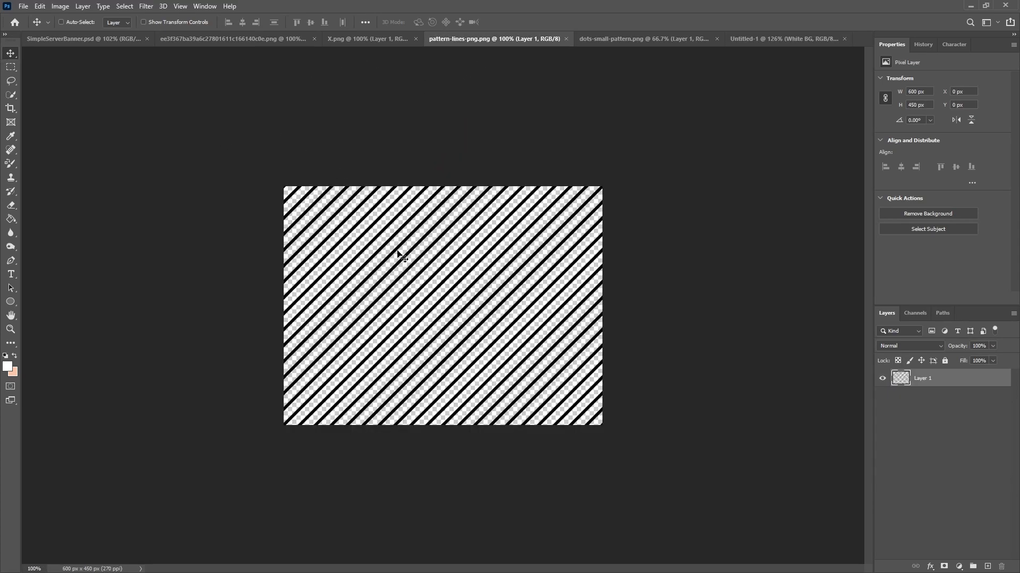
{"action": "left_click_drag", "start_coordinate": [398, 254], "coordinate": [680, 342]}
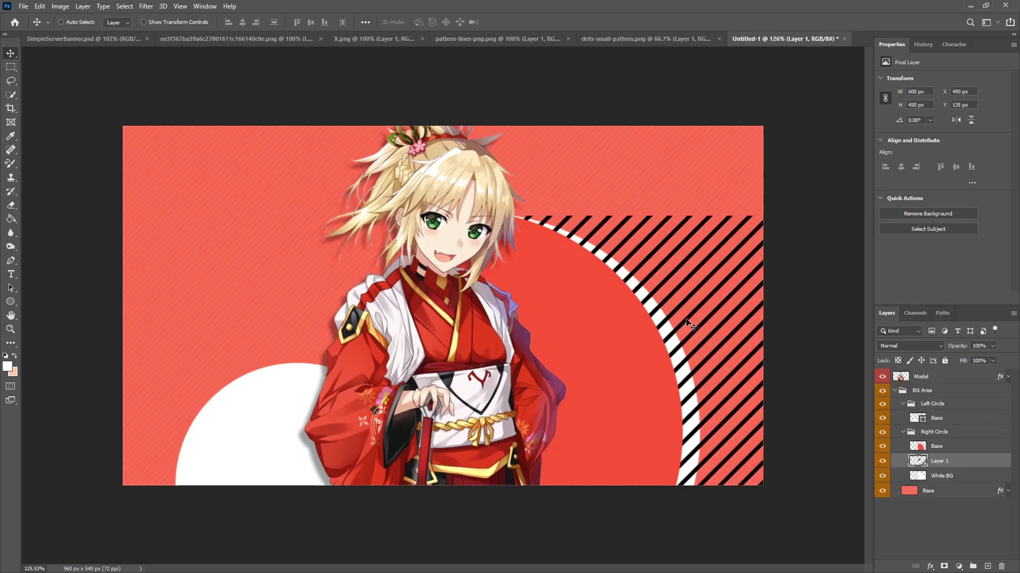
Give the stripe Layer 1 a coral ff6658 Color Overlay sampled from the background.
{"action": "right_click", "coordinate": [948, 466]}
{"action": "key", "text": "Escape"}
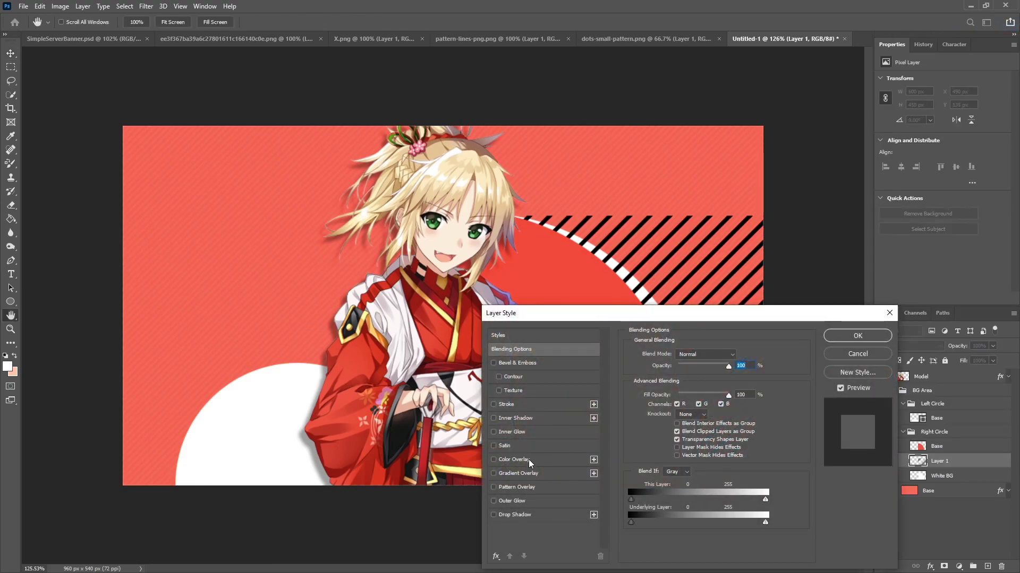
{"action": "left_click", "coordinate": [528, 460]}
{"action": "left_click", "coordinate": [737, 356]}
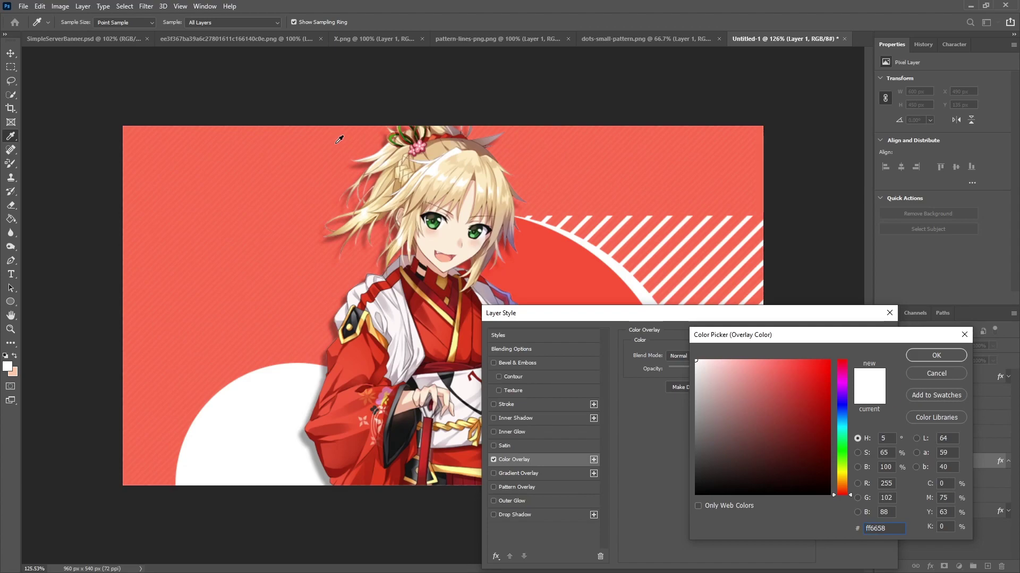
{"action": "left_click", "coordinate": [339, 137]}
{"action": "left_click", "coordinate": [936, 355]}
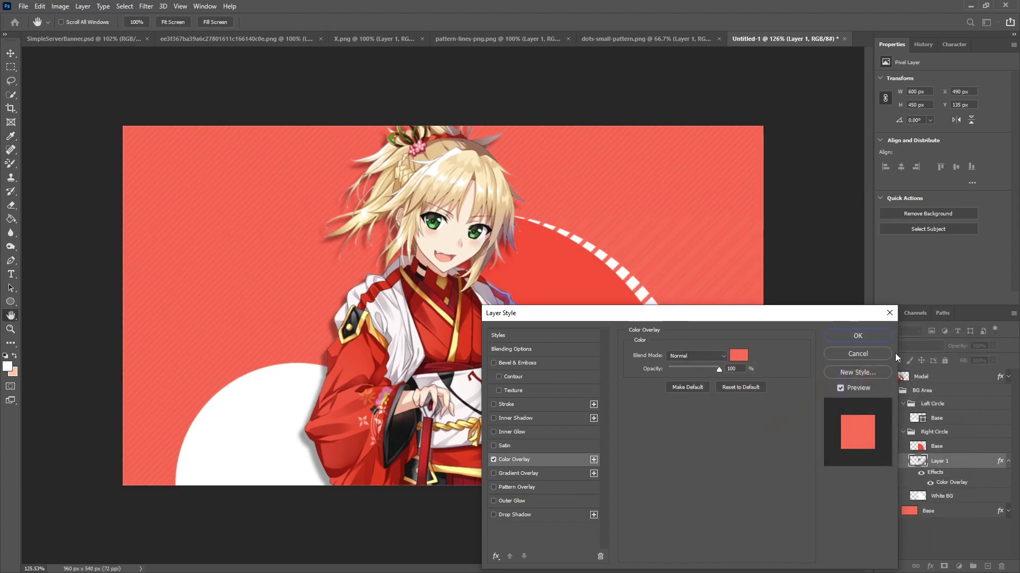
{"action": "left_click", "coordinate": [864, 339]}
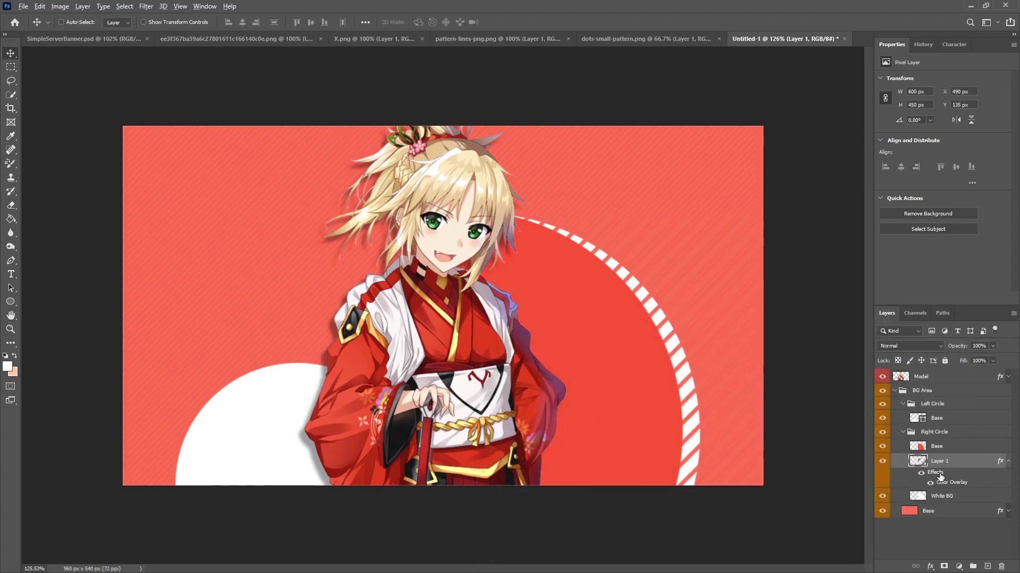
Clip the stripe layer to White BG and rename it Lines.
{"action": "left_click_drag", "start_coordinate": [945, 481], "coordinate": [935, 462]}
{"action": "left_click", "coordinate": [1008, 460]}
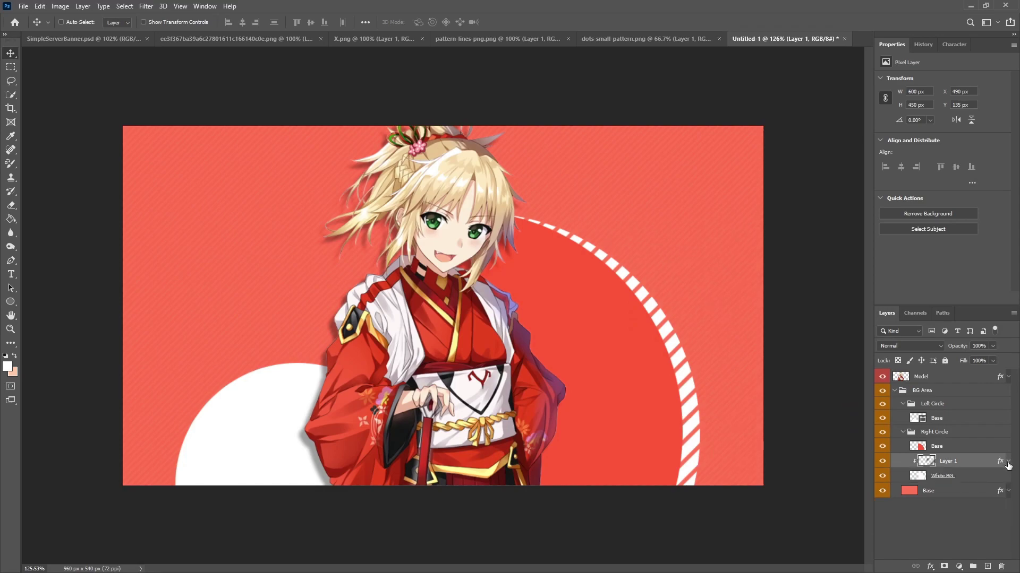
{"action": "left_click", "coordinate": [934, 468], "text": "alt"}
{"action": "double_click", "coordinate": [943, 461]}
{"action": "type", "text": "Lines"}
{"action": "key", "text": "Return"}
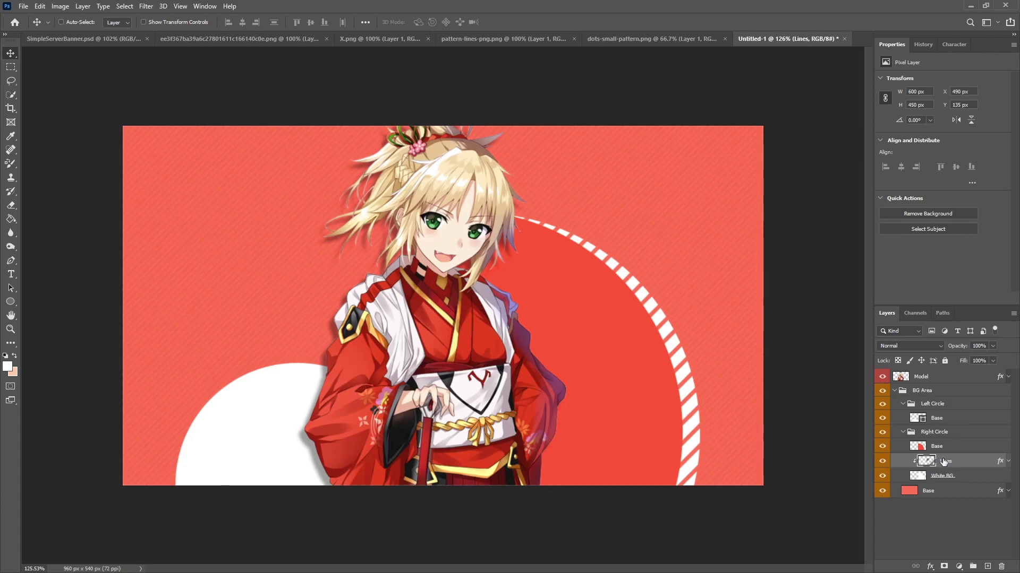
Scale Lines down to about 91% (545 × 409 px) and fit the banner in view.
{"action": "key", "text": "ctrl+t"}
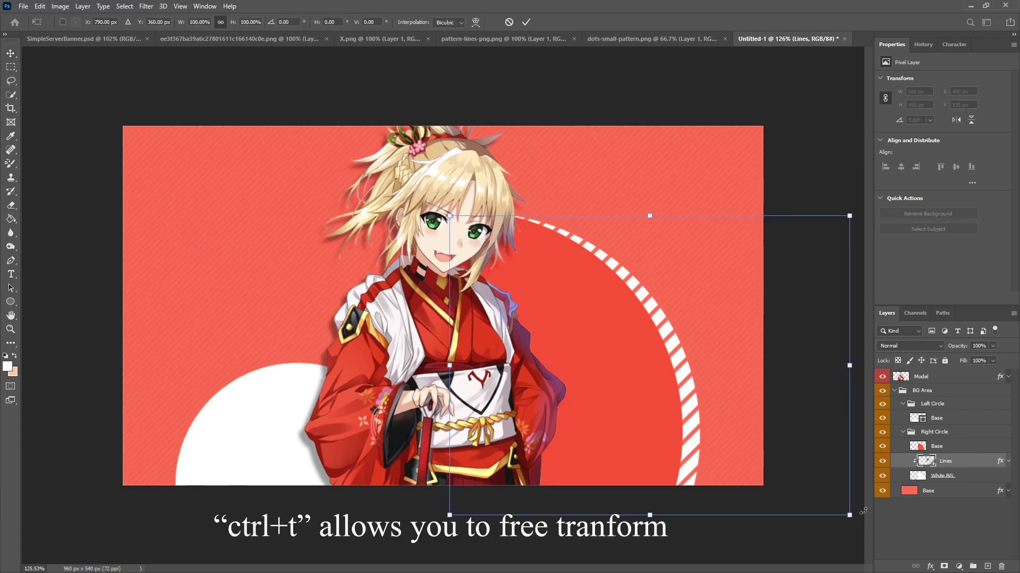
{"action": "left_click_drag", "start_coordinate": [849, 515], "coordinate": [813, 488]}
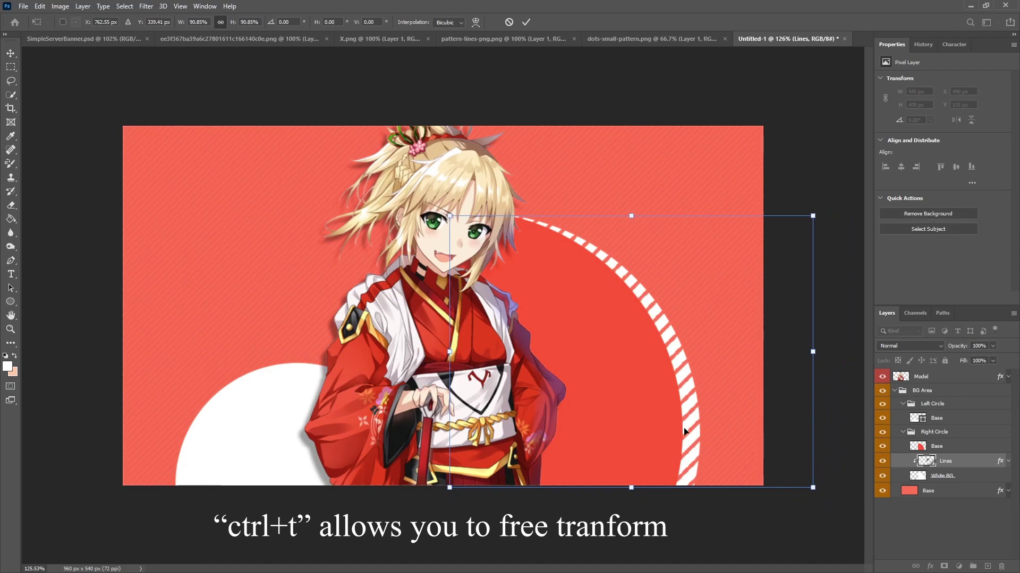
{"action": "left_click", "coordinate": [525, 22]}
{"action": "key", "text": "ctrl+minus"}
{"action": "key", "text": "ctrl+0"}
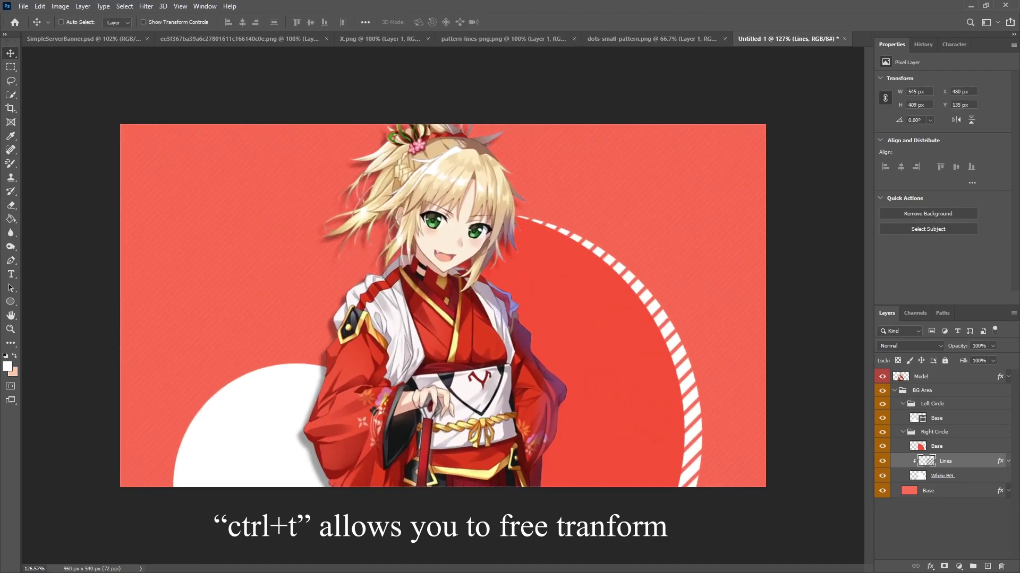
Duplicate the left circle's Base below itself and name the copy Red Stroke.
{"action": "left_click", "coordinate": [936, 417]}
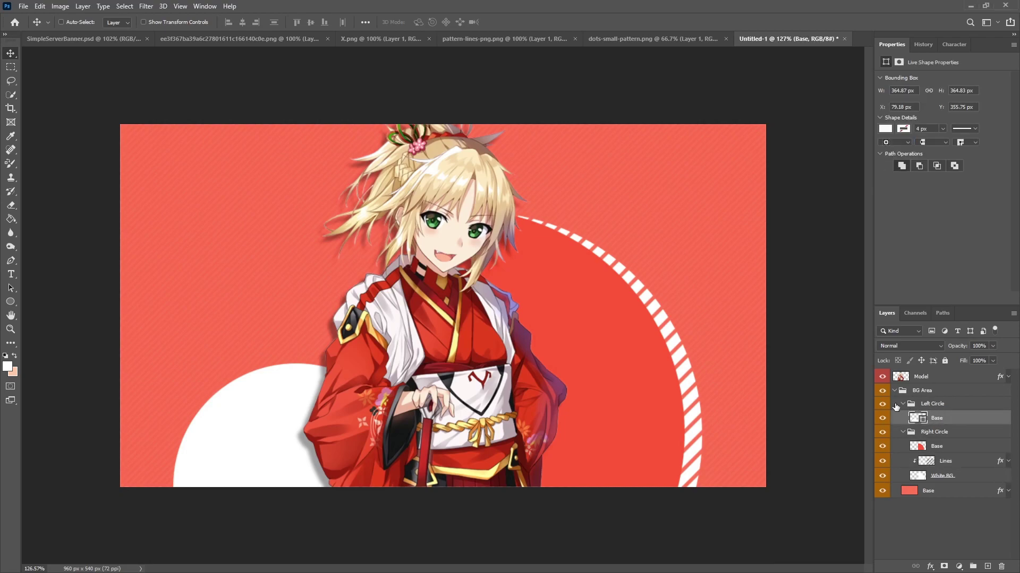
{"action": "key", "text": "ctrl+j"}
{"action": "left_click_drag", "start_coordinate": [940, 419], "coordinate": [942, 432]}
{"action": "double_click", "coordinate": [944, 432]}
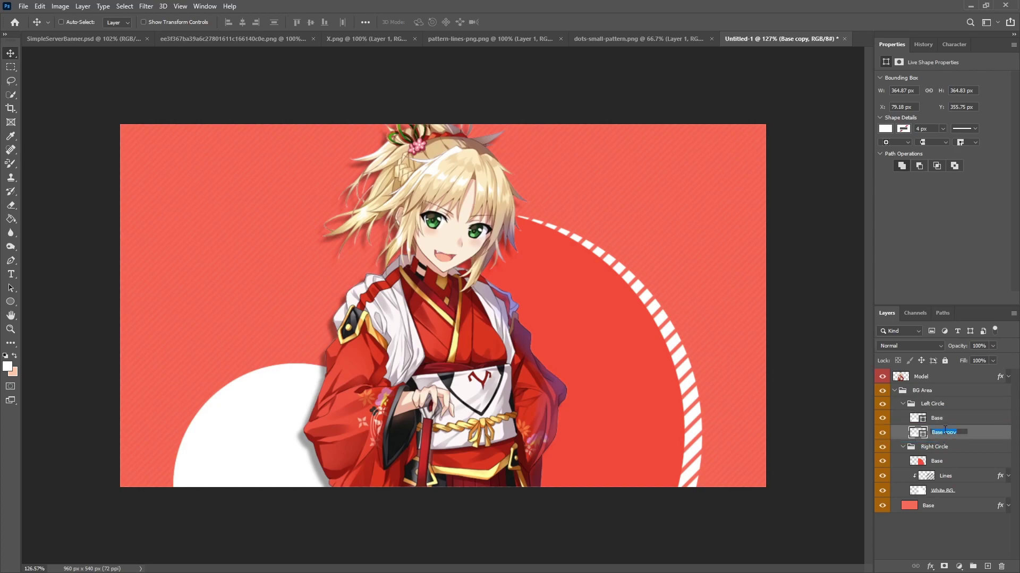
{"action": "type", "text": "Red Stroke"}
{"action": "key", "text": "Return"}
Change the Red Stroke circle's fill colour to red.
{"action": "right_click", "coordinate": [944, 433]}
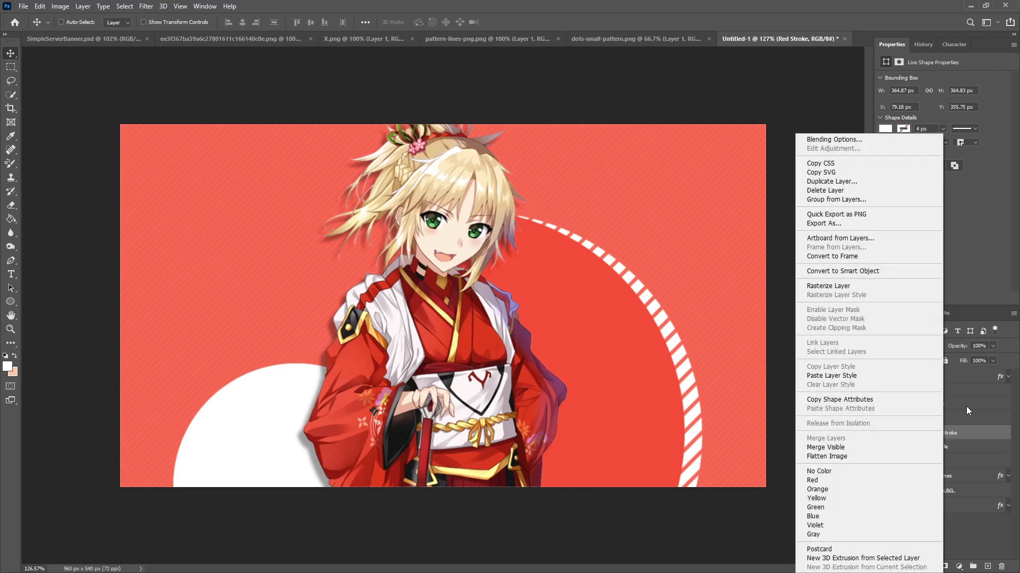
{"action": "left_click", "coordinate": [864, 140]}
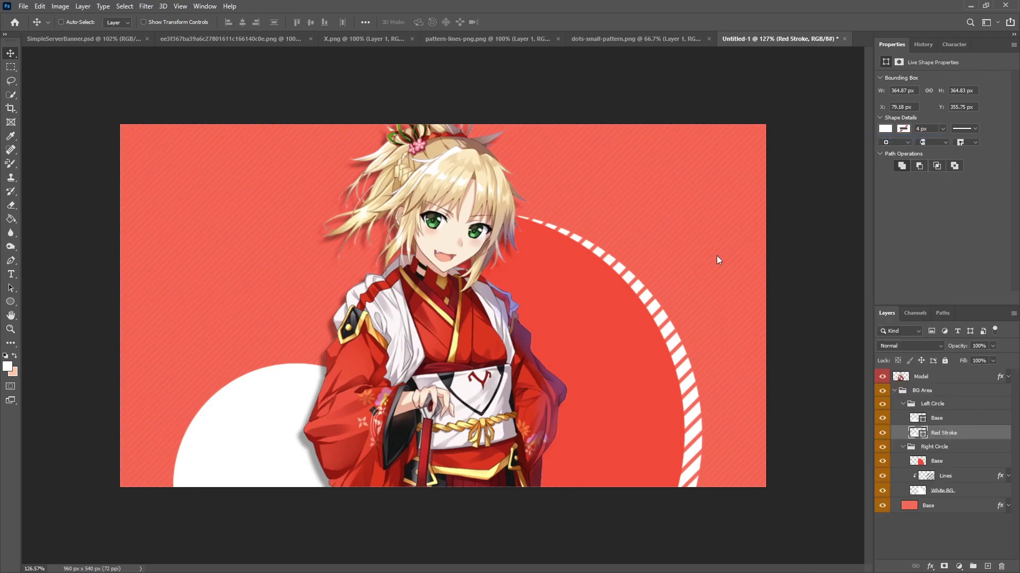
{"action": "left_click", "coordinate": [865, 354]}
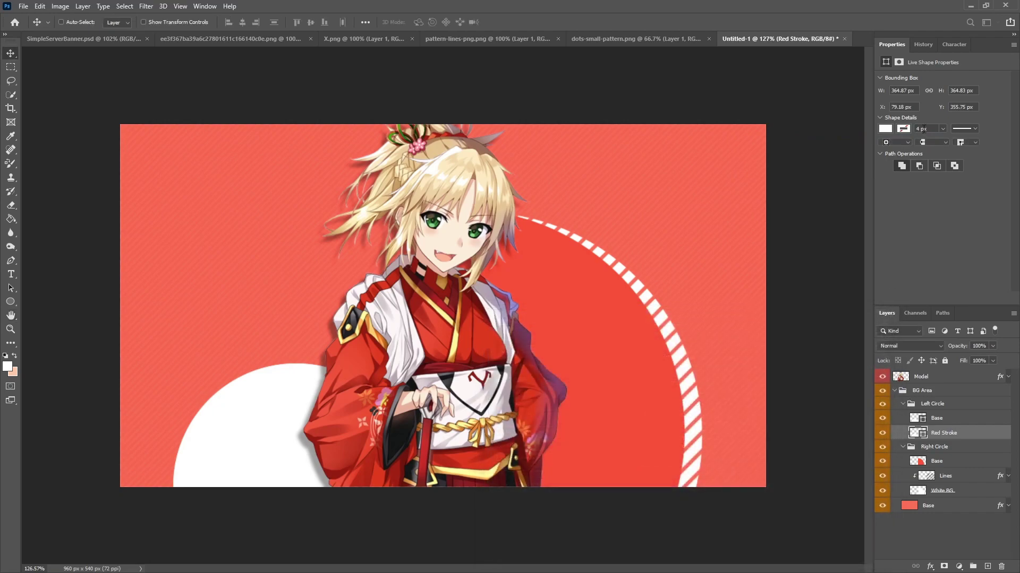
{"action": "left_click", "coordinate": [885, 129]}
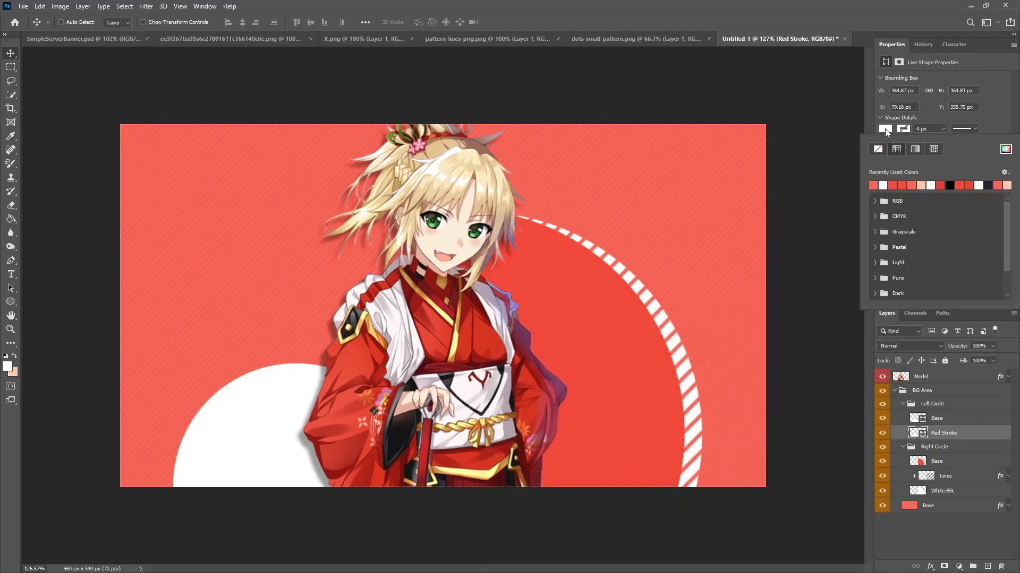
{"action": "left_click", "coordinate": [892, 184]}
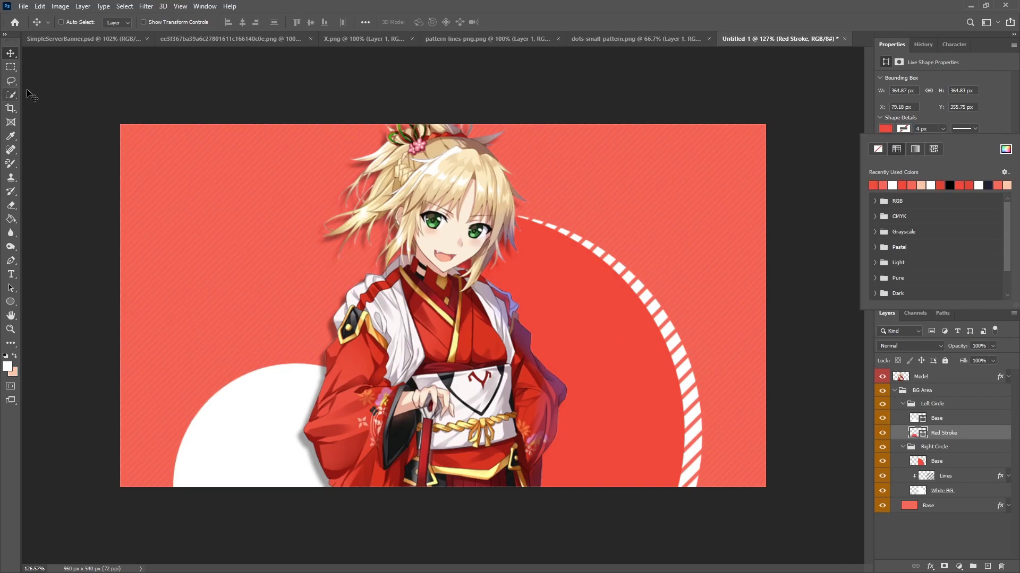
Offset Red Stroke slightly right and up so it shows as a red rim.
{"action": "left_click", "coordinate": [13, 58]}
{"action": "left_click_drag", "start_coordinate": [297, 438], "coordinate": [300, 439]}
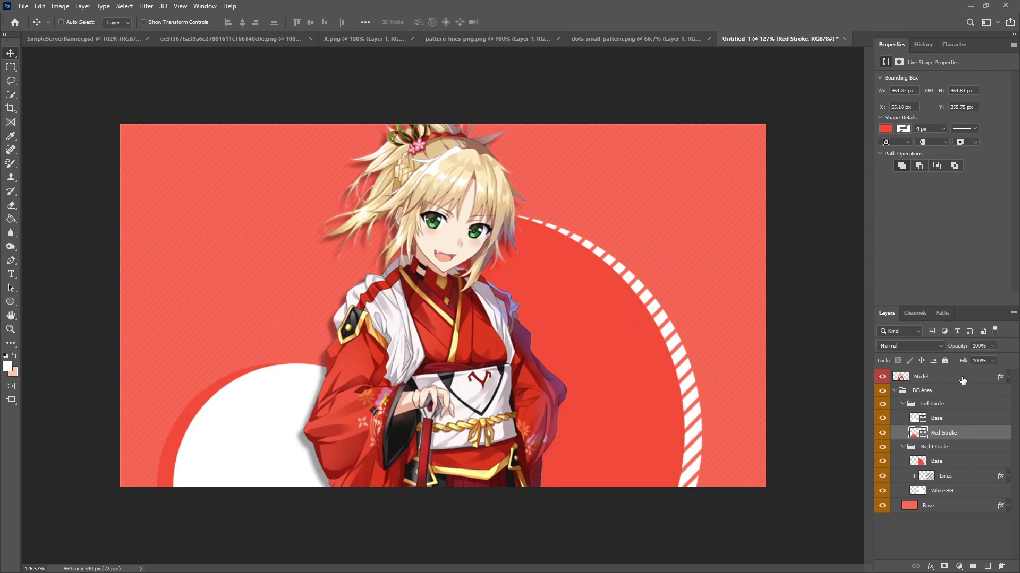
{"action": "key", "text": "Right"}
{"action": "key", "text": "Right"}
{"action": "key", "text": "Right"}
{"action": "key", "text": "Up"}
{"action": "key", "text": "Up"}
{"action": "key", "text": "Up"}
{"action": "key", "text": "Up"}
{"action": "key", "text": "Up"}
{"action": "key", "text": "Up"}
{"action": "scroll", "coordinate": [283, 377], "scroll_direction": "up", "scroll_amount": 3}
{"action": "scroll", "coordinate": [303, 369], "scroll_direction": "up", "scroll_amount": 3}
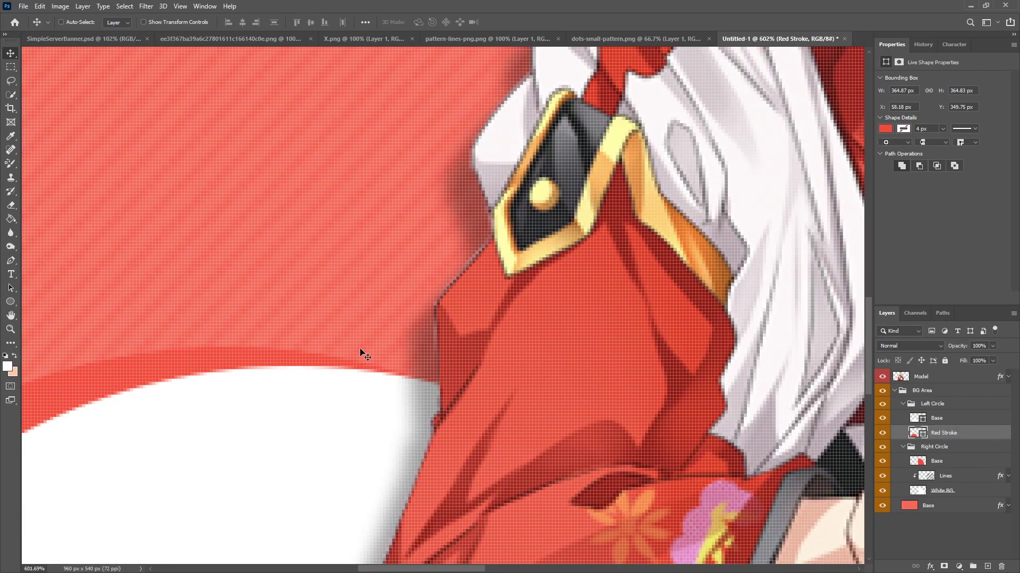
{"action": "scroll", "coordinate": [329, 361], "scroll_direction": "down", "scroll_amount": 5}
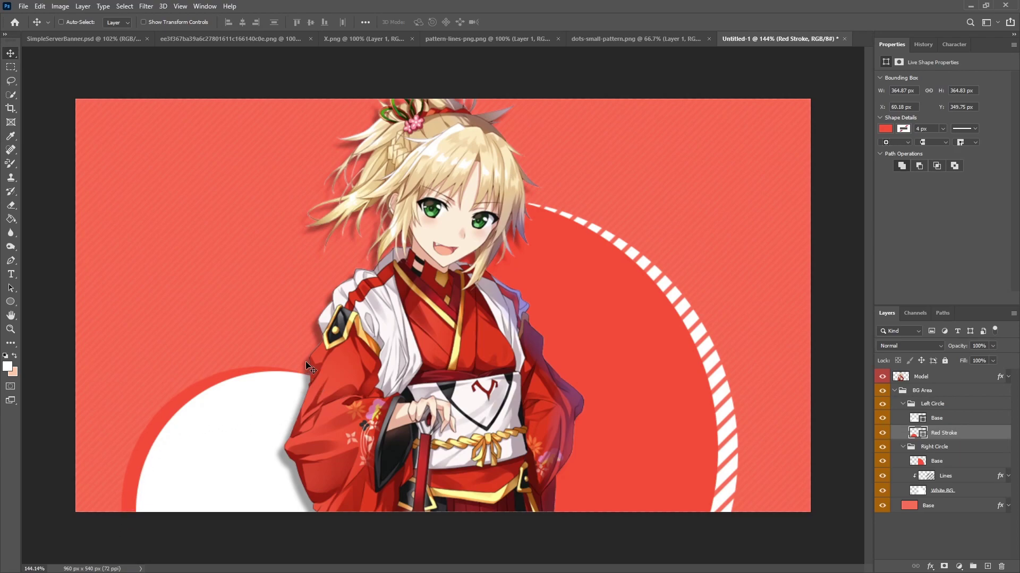
{"action": "scroll", "coordinate": [382, 354], "scroll_direction": "down", "scroll_amount": 2}
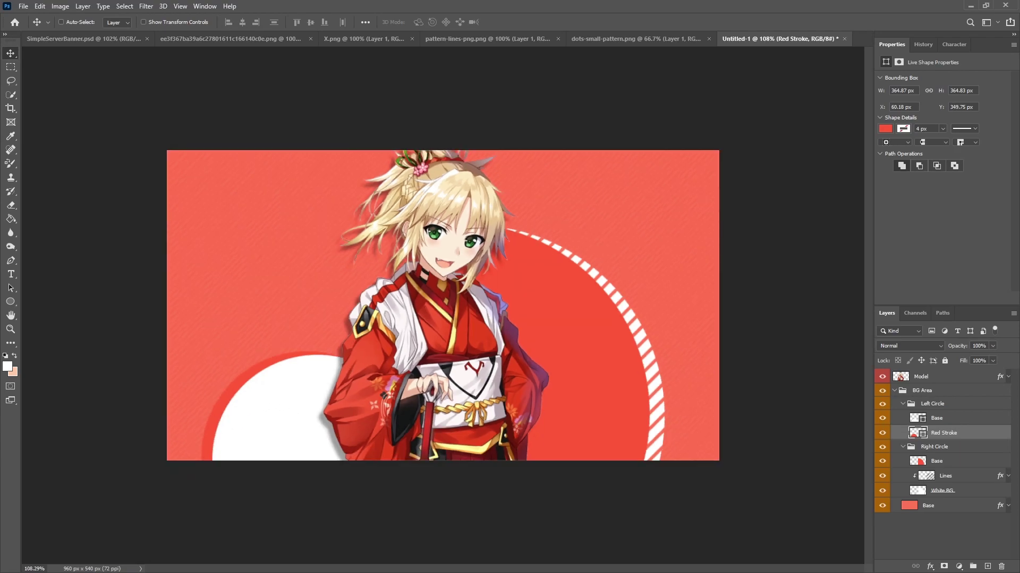
Duplicate Lines into the Left Circle group, place it over the left circle, and rotate -30°.
{"action": "left_click", "coordinate": [958, 477]}
{"action": "key", "text": "ctrl+j"}
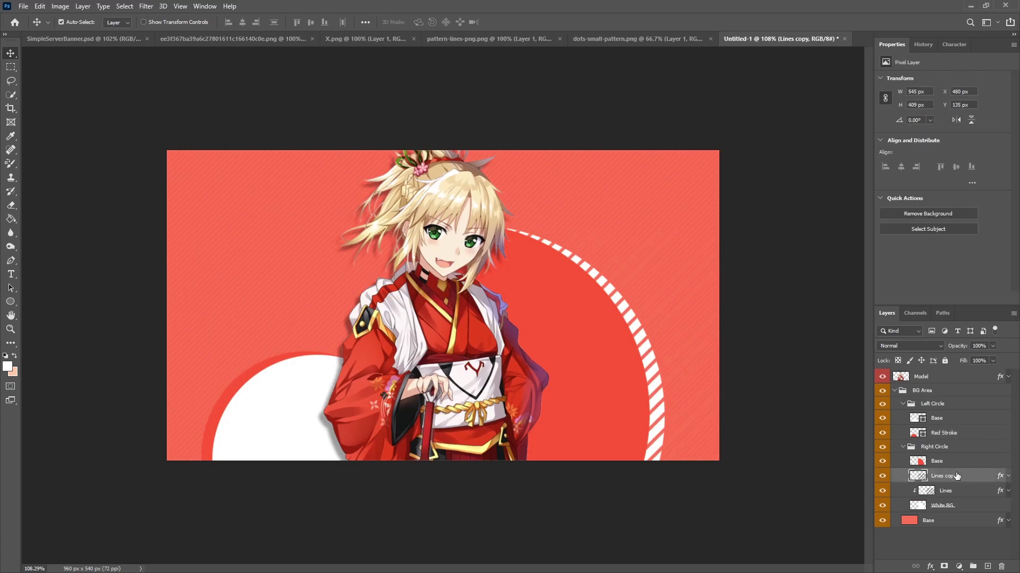
{"action": "left_click_drag", "start_coordinate": [959, 476], "coordinate": [952, 425]}
{"action": "left_click_drag", "start_coordinate": [651, 308], "coordinate": [275, 377]}
{"action": "left_click_drag", "start_coordinate": [295, 338], "coordinate": [295, 338]}
{"action": "key", "text": "ctrl+t"}
{"action": "mouse_move", "coordinate": [296, 375]}
{"action": "left_mouse_down"}
{"action": "mouse_move", "coordinate": [296, 392]}
{"action": "mouse_move", "coordinate": [291, 383]}
{"action": "left_mouse_up"}
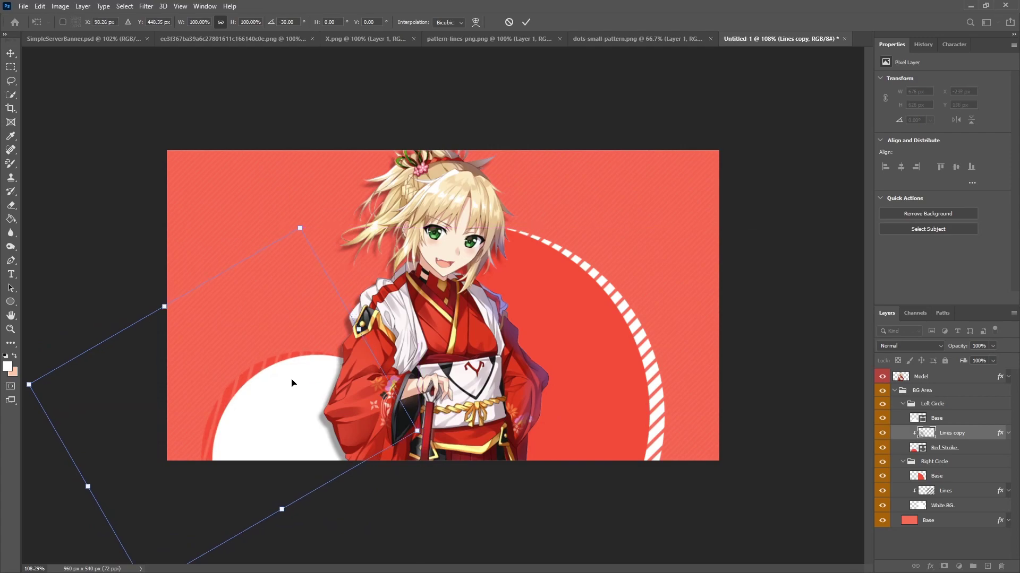
{"action": "left_click", "coordinate": [526, 22]}
Give Lines copy a red e24432 Color Overlay.
{"action": "right_click", "coordinate": [972, 433]}
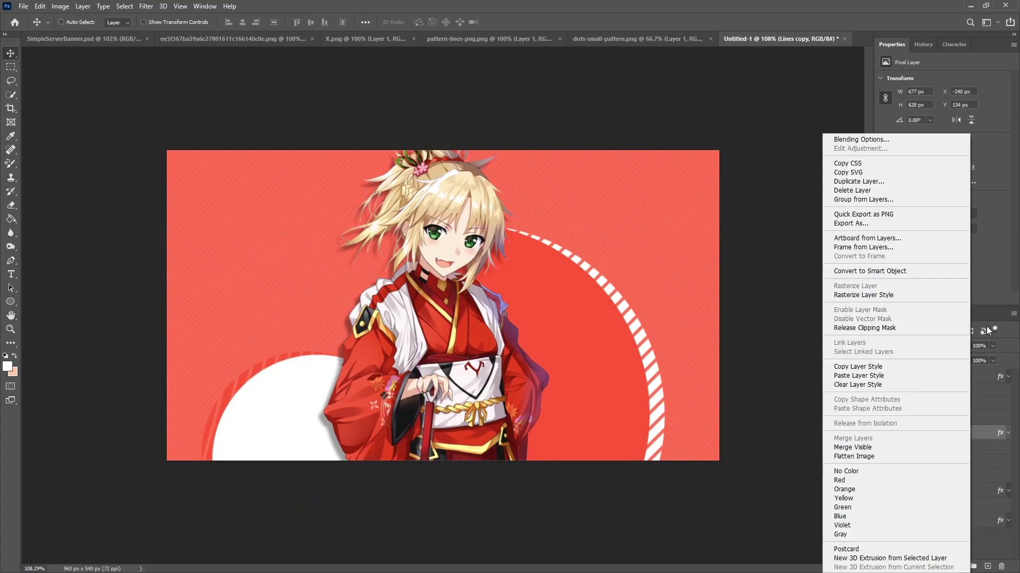
{"action": "left_click", "coordinate": [884, 139]}
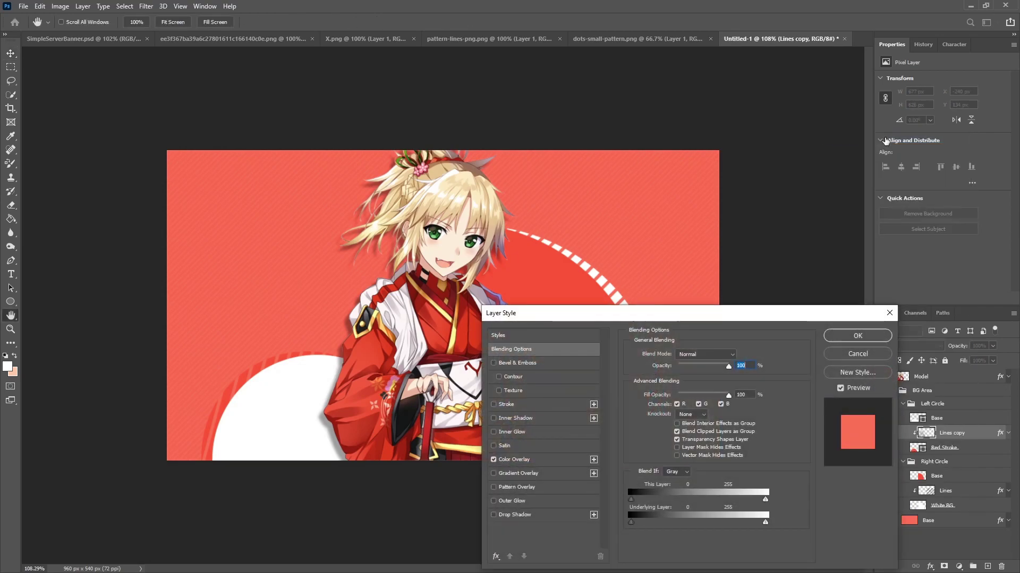
{"action": "left_click", "coordinate": [532, 462]}
{"action": "left_click", "coordinate": [739, 356]}
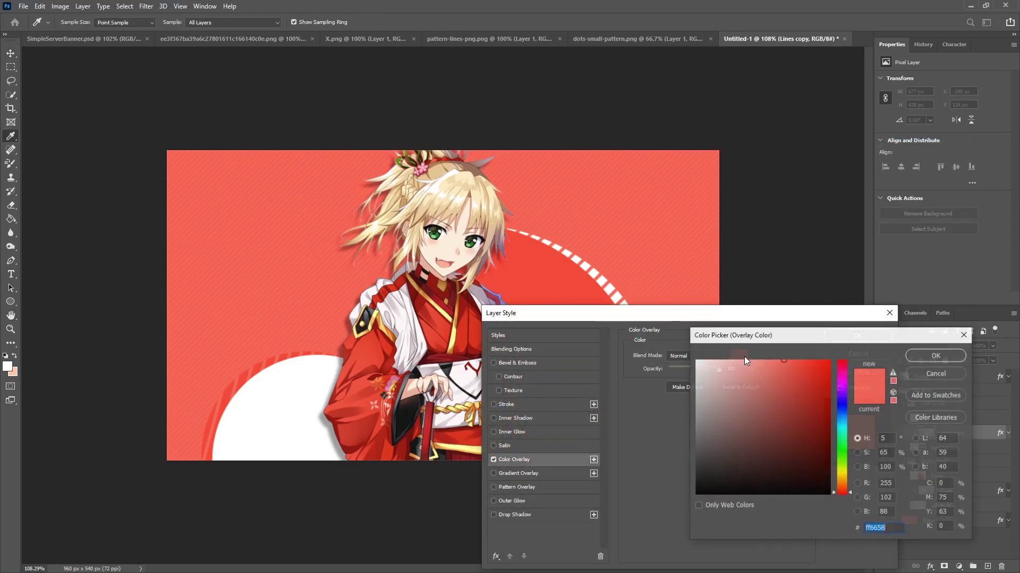
{"action": "left_click", "coordinate": [800, 375]}
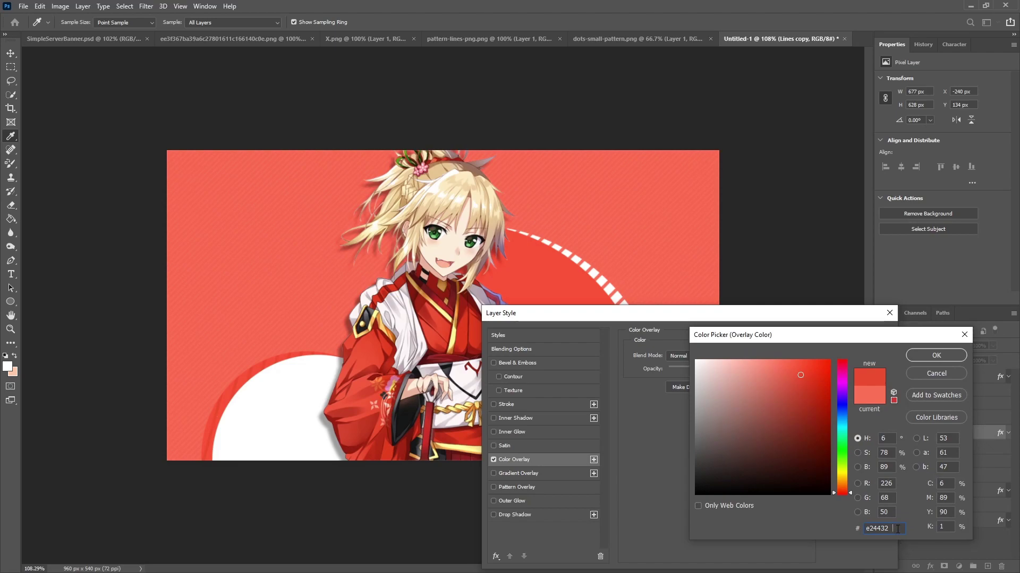
{"action": "left_click", "coordinate": [941, 353]}
{"action": "left_click", "coordinate": [867, 341]}
Nudge Lines copy slightly right over the left circle's red rim.
{"action": "scroll", "coordinate": [138, 505], "scroll_direction": "up", "scroll_amount": 5}
{"action": "scroll", "coordinate": [286, 334], "scroll_direction": "up", "scroll_amount": 4}
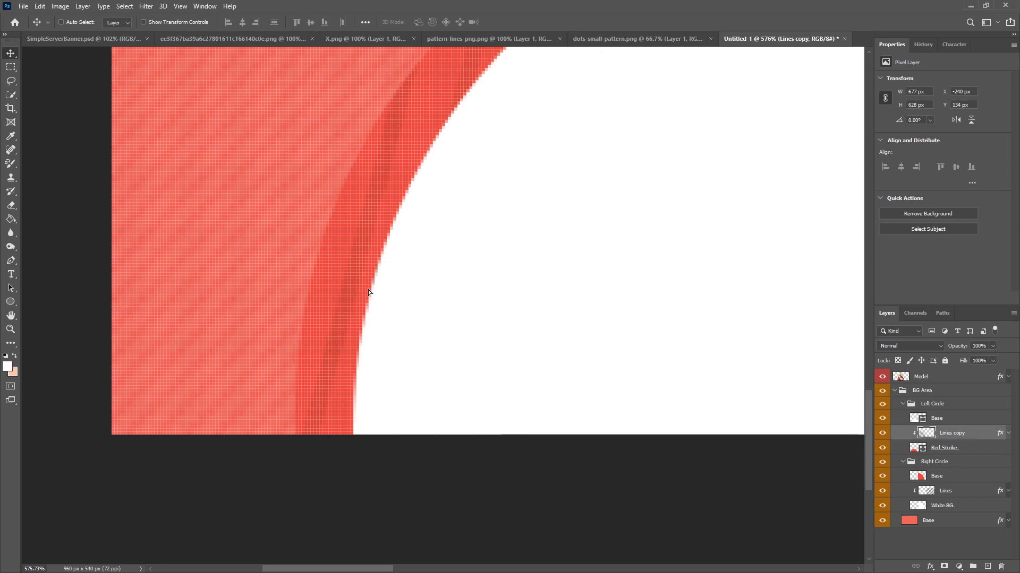
{"action": "key", "text": "Right"}
{"action": "key", "text": "Right"}
{"action": "key", "text": "Right"}
{"action": "key", "text": "Right"}
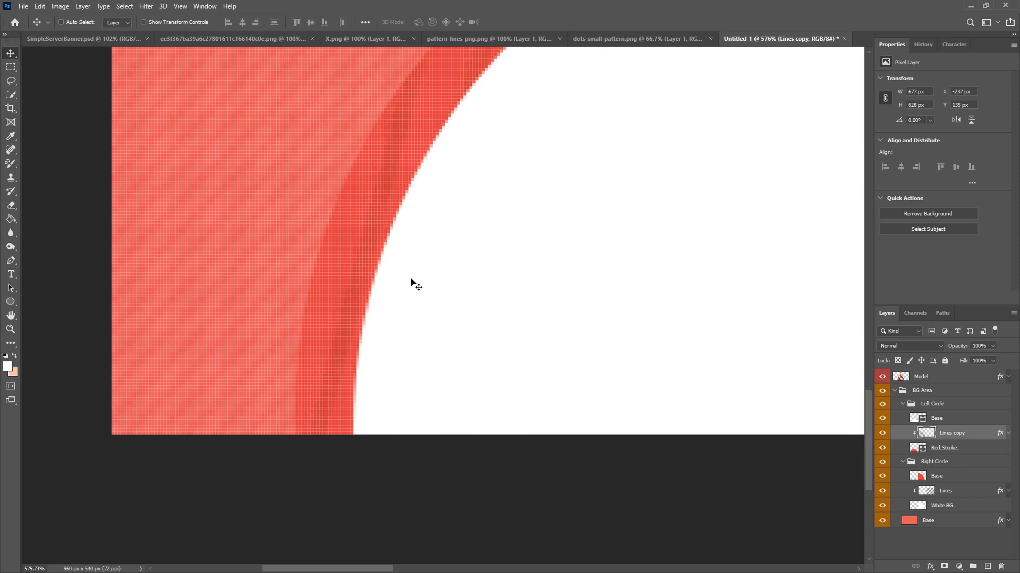
{"action": "scroll", "coordinate": [438, 228], "scroll_direction": "down", "scroll_amount": 9}
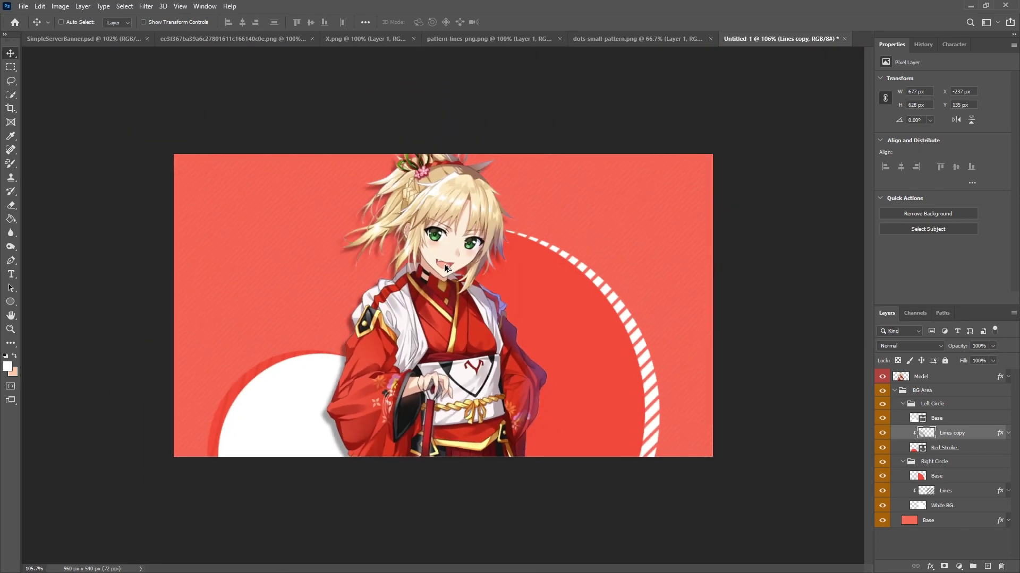
{"action": "scroll", "coordinate": [247, 362], "scroll_direction": "up", "scroll_amount": 1}
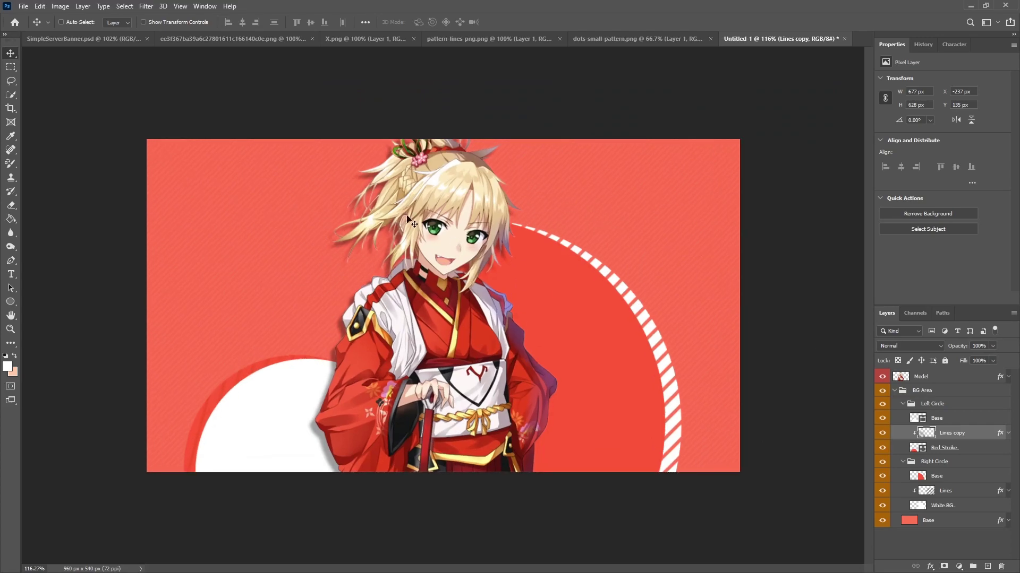
Bring the dots-small-pattern.png pattern into the banner and scale it to 426 px.
{"action": "left_click", "coordinate": [607, 39]}
{"action": "left_click_drag", "start_coordinate": [357, 234], "coordinate": [668, 322]}
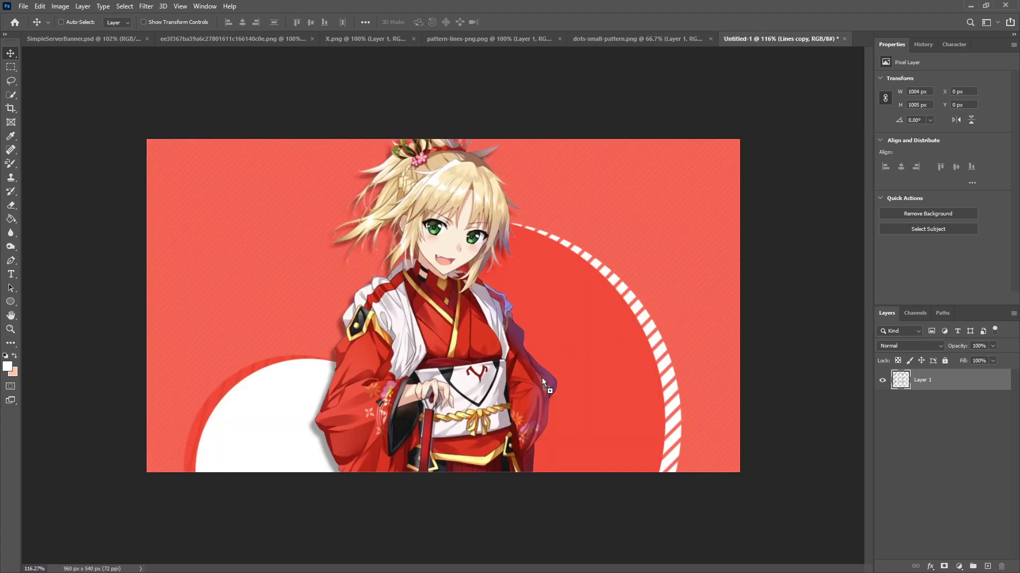
{"action": "left_click_drag", "start_coordinate": [541, 377], "coordinate": [540, 375]}
{"action": "key", "text": "ctrl+t"}
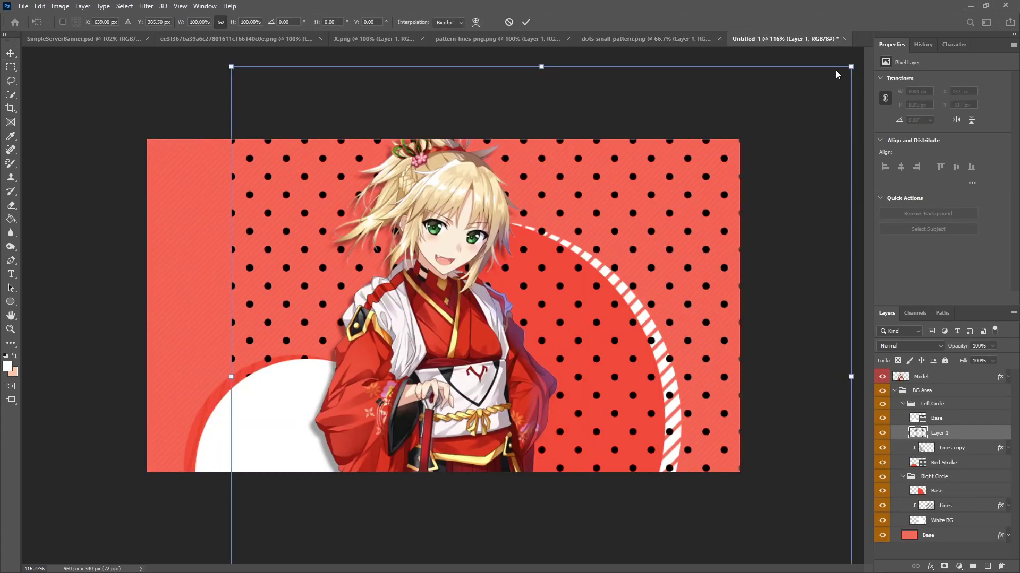
{"action": "left_click_drag", "start_coordinate": [851, 67], "coordinate": [557, 361]}
{"action": "left_click_drag", "start_coordinate": [466, 497], "coordinate": [649, 297]}
{"action": "left_click_drag", "start_coordinate": [743, 159], "coordinate": [677, 202]}
{"action": "left_click_drag", "start_coordinate": [418, 484], "coordinate": [420, 479]}
{"action": "left_click", "coordinate": [526, 22]}
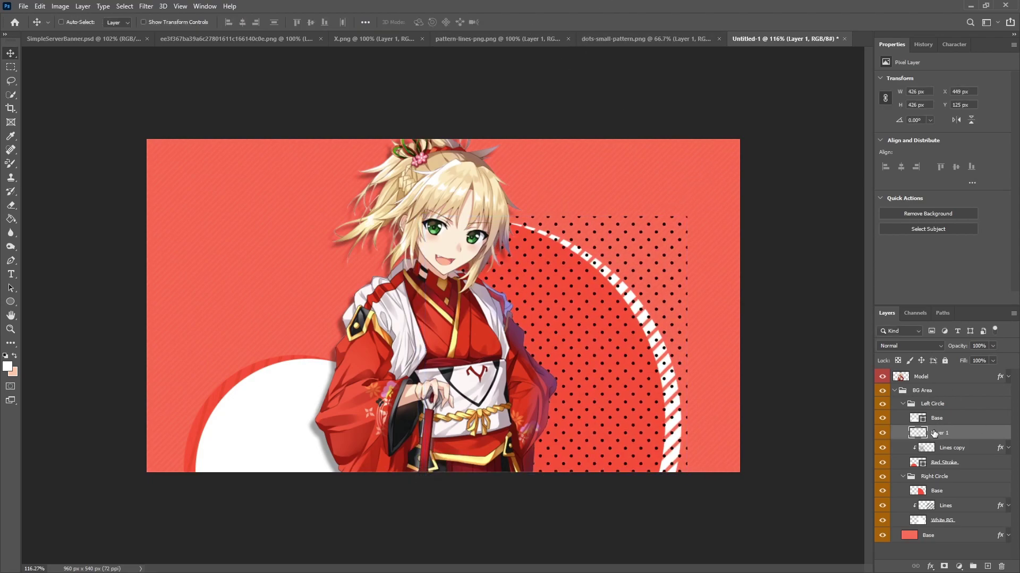
Move the dots layer into Right Circle, clip it to Base, and name it Dots.
{"action": "left_click_drag", "start_coordinate": [937, 434], "coordinate": [939, 489]}
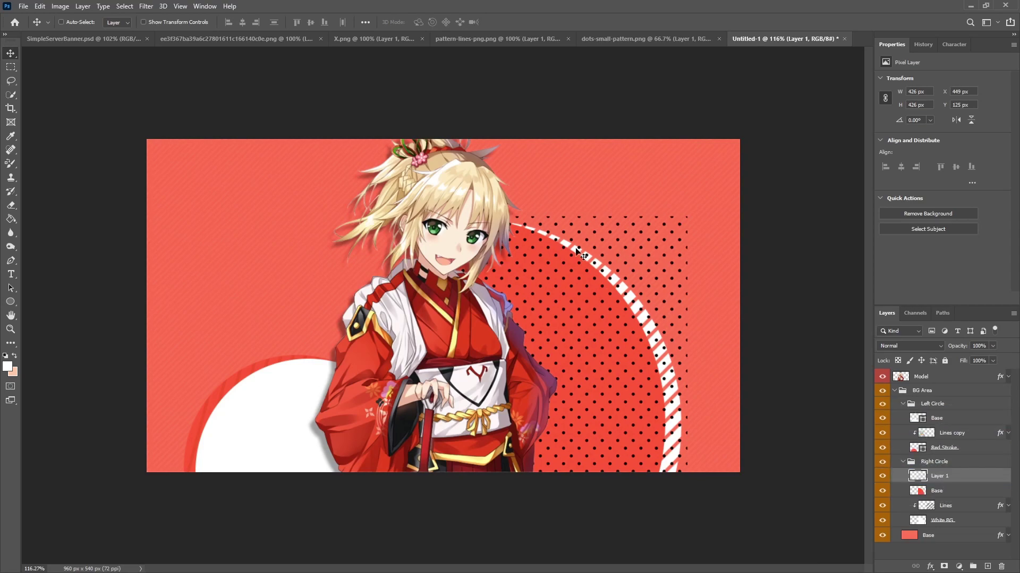
{"action": "left_click", "coordinate": [951, 484], "text": "alt"}
{"action": "double_click", "coordinate": [948, 476]}
{"action": "type", "text": "Dots"}
{"action": "key", "text": "Return"}
Set the Dots layer to Hard Mix blending at 60% opacity.
{"action": "left_click", "coordinate": [910, 345]}
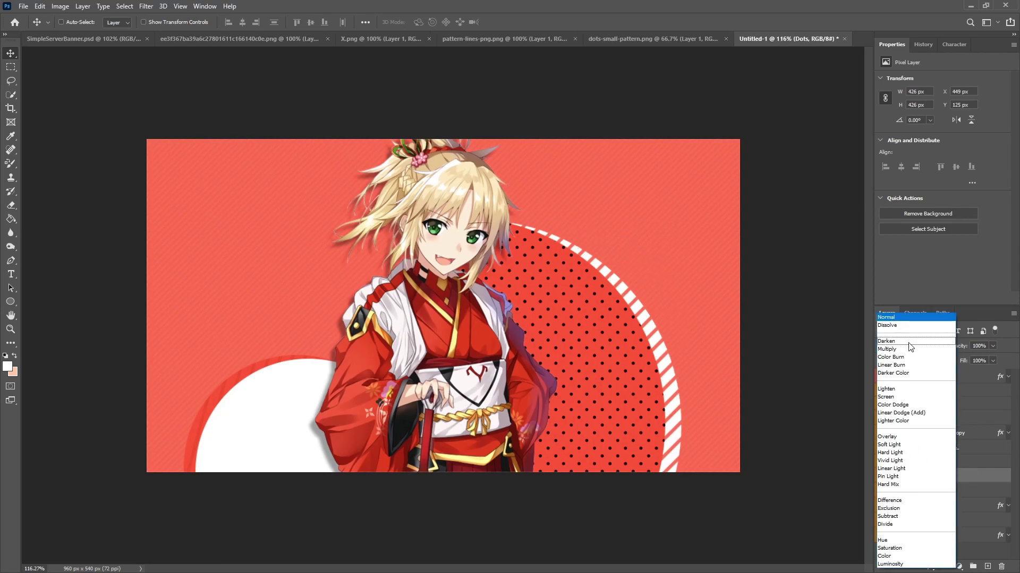
{"action": "left_click", "coordinate": [908, 485]}
{"action": "left_click", "coordinate": [984, 345]}
{"action": "type", "text": "6"}
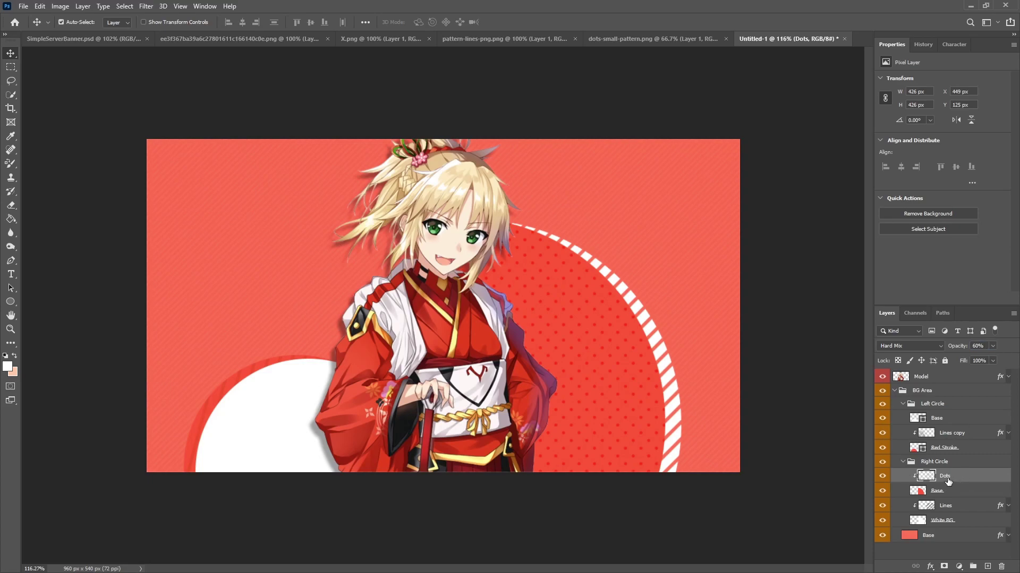
Duplicate Dots into the Left Circle group, clip it to Base, and move it over the white circle.
{"action": "left_click_drag", "start_coordinate": [948, 481], "coordinate": [950, 425]}
{"action": "left_click", "coordinate": [948, 426], "text": "alt"}
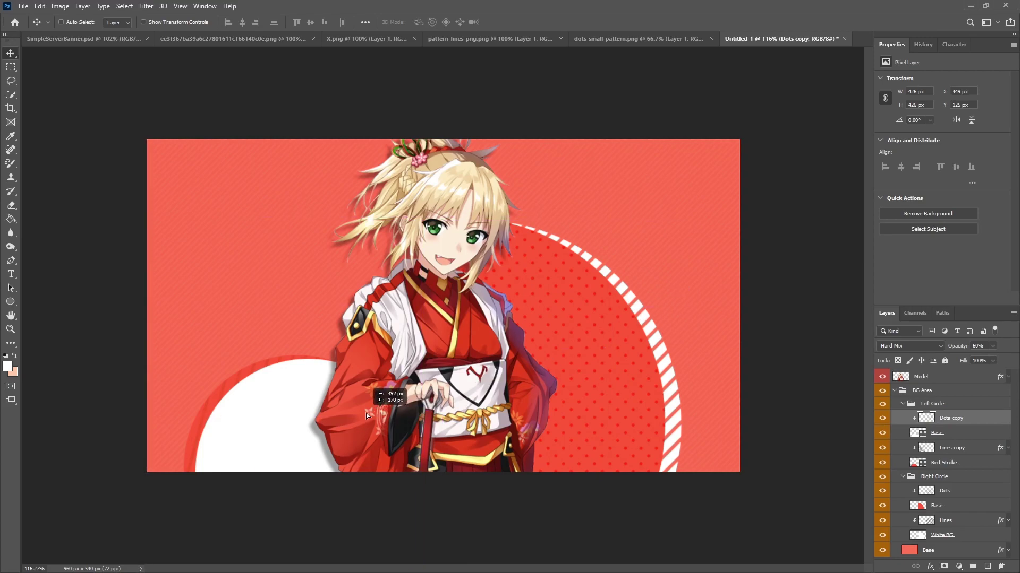
{"action": "left_click_drag", "start_coordinate": [367, 416], "coordinate": [401, 409]}
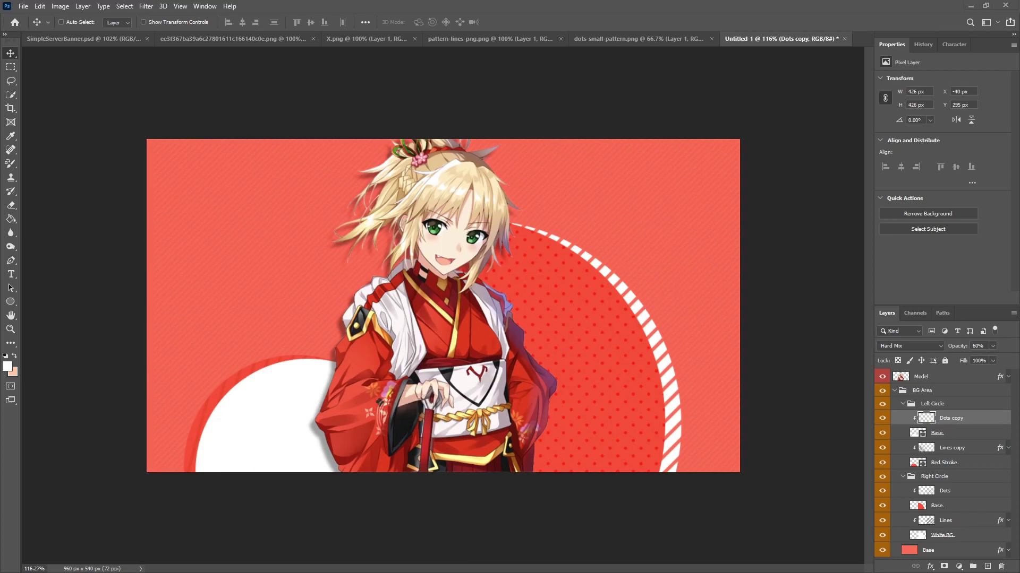
{"action": "scroll", "coordinate": [444, 309], "scroll_direction": "up", "scroll_amount": 1}
Clear the Dots copy's layer style and give it a coral #ff6658 Color Overlay.
{"action": "right_click", "coordinate": [959, 421]}
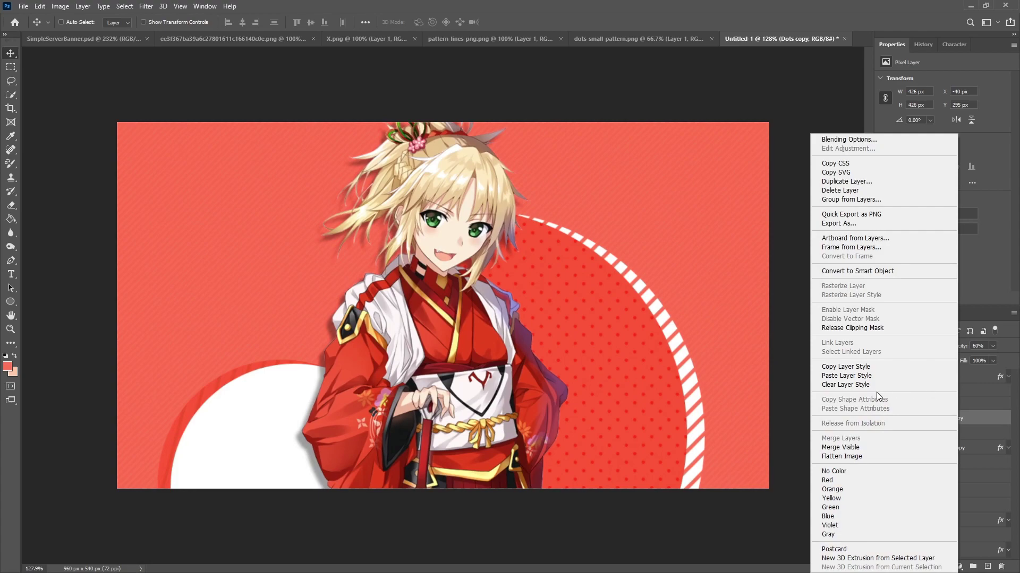
{"action": "left_click", "coordinate": [871, 385]}
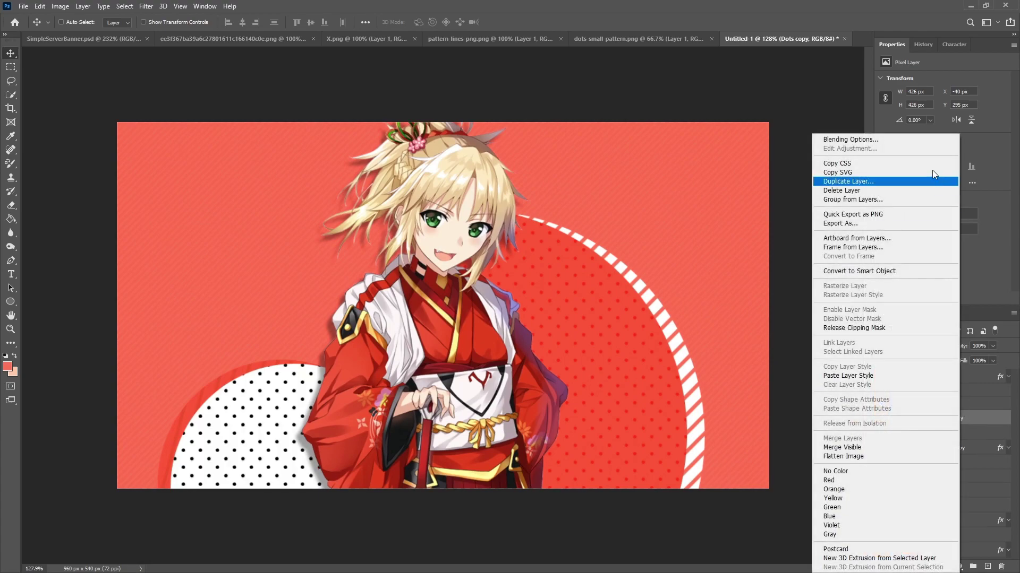
{"action": "left_click", "coordinate": [897, 139]}
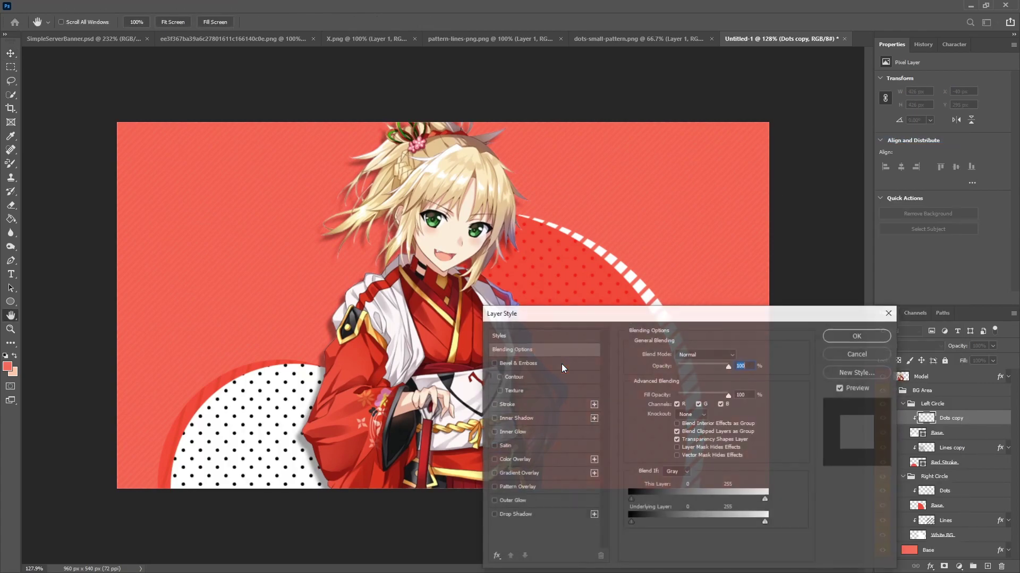
{"action": "left_click", "coordinate": [514, 459]}
{"action": "left_click", "coordinate": [735, 356]}
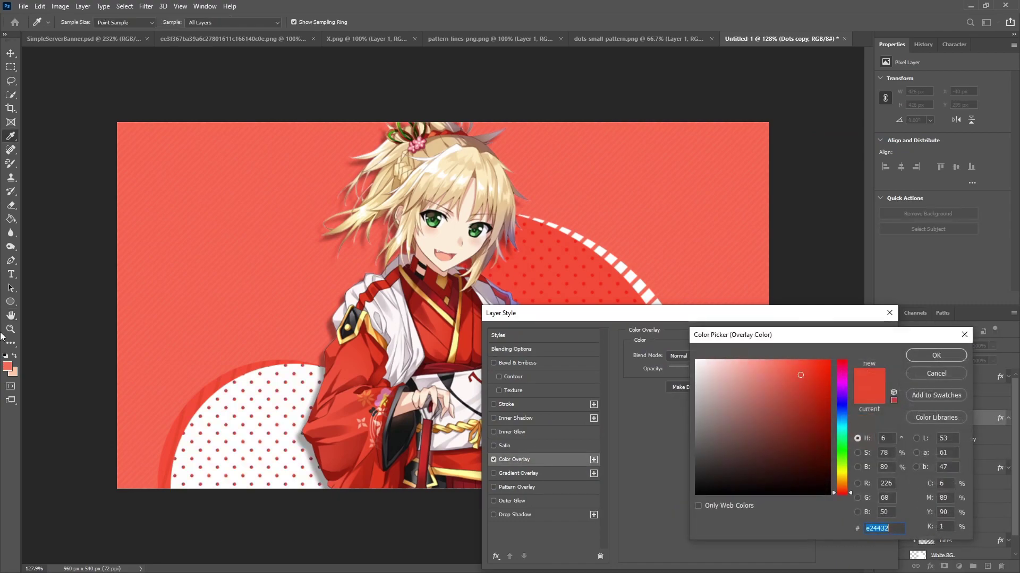
{"action": "left_click", "coordinate": [7, 365]}
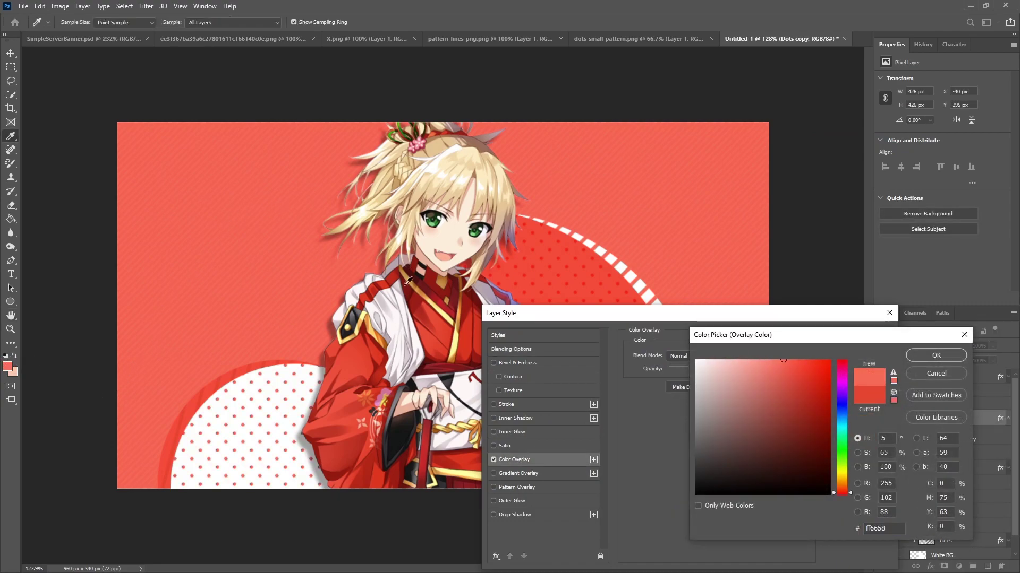
{"action": "left_click", "coordinate": [930, 356]}
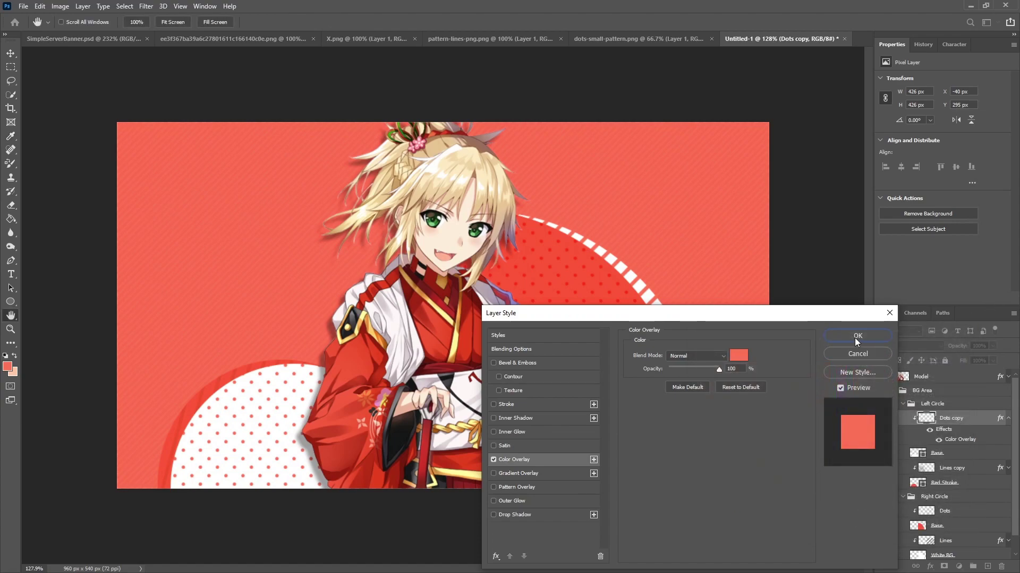
{"action": "left_click", "coordinate": [856, 337]}
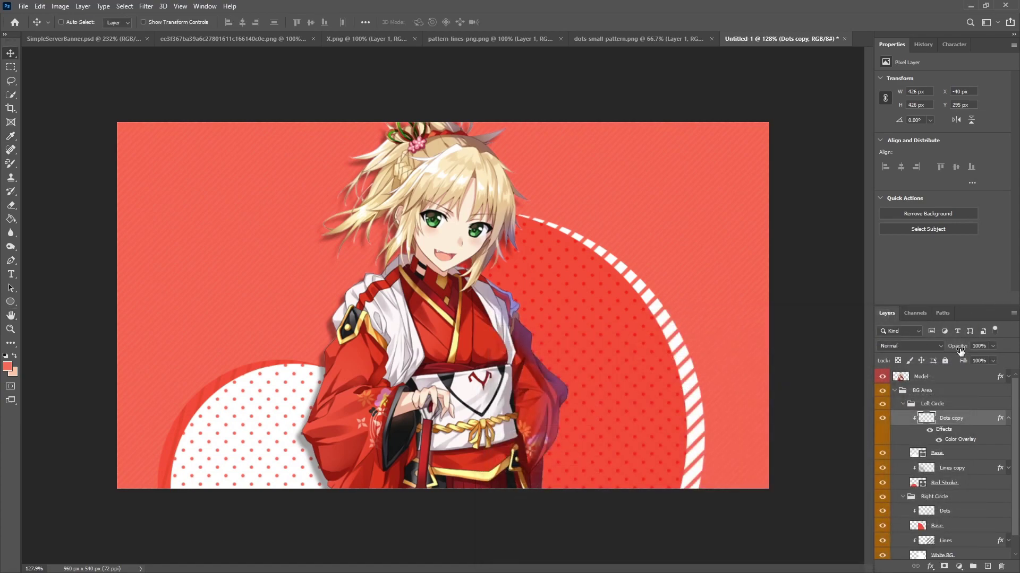
Rasterize the Dots copy's layer style and lower its opacity to 62%.
{"action": "right_click", "coordinate": [972, 421]}
{"action": "left_click", "coordinate": [849, 294]}
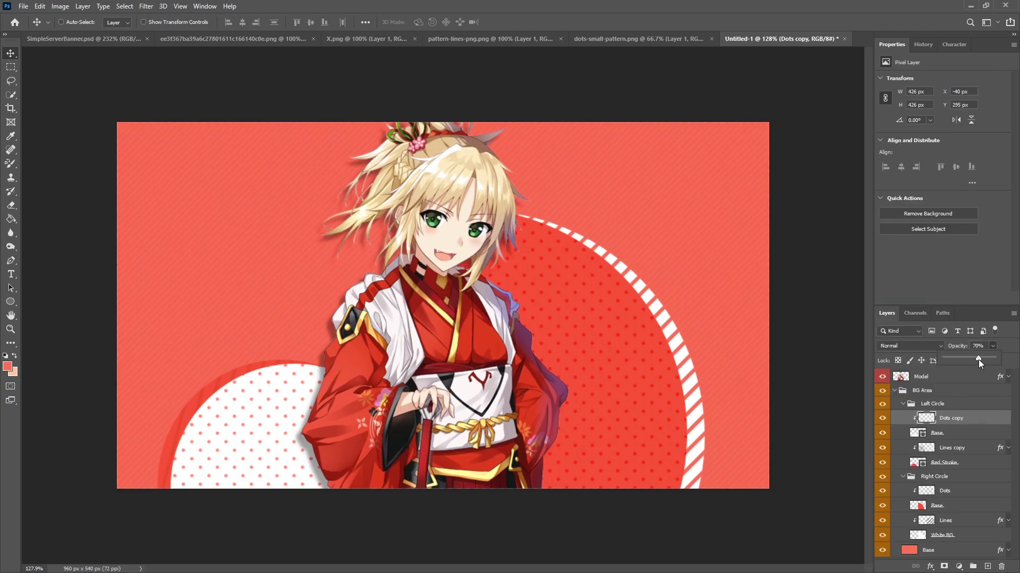
{"action": "left_click_drag", "start_coordinate": [974, 359], "coordinate": [974, 359]}
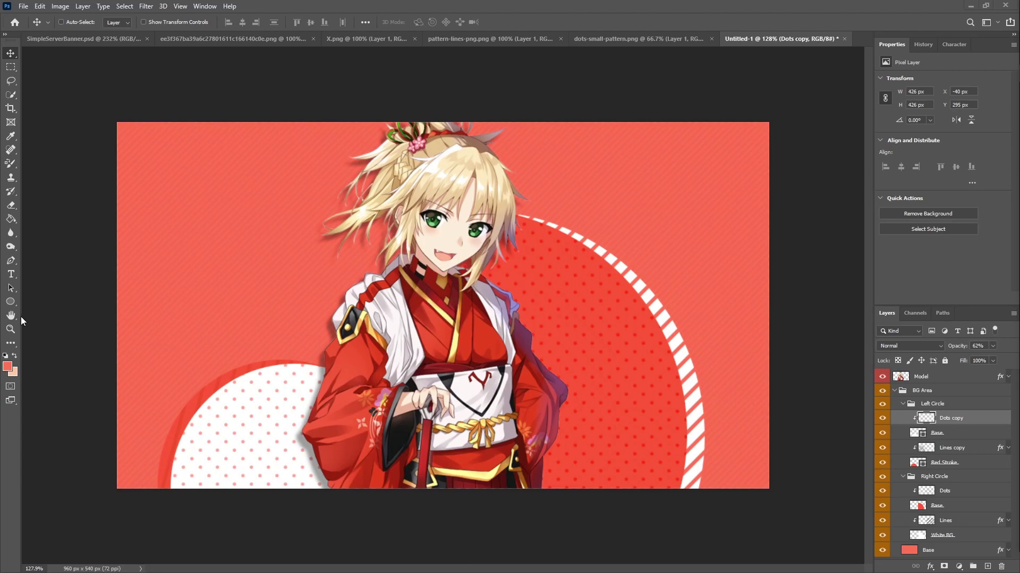
Switch to the Rectangle Tool with a dashed 3 px stroke.
{"action": "left_click_drag", "start_coordinate": [10, 304], "coordinate": [9, 305]}
{"action": "left_click", "coordinate": [8, 306]}
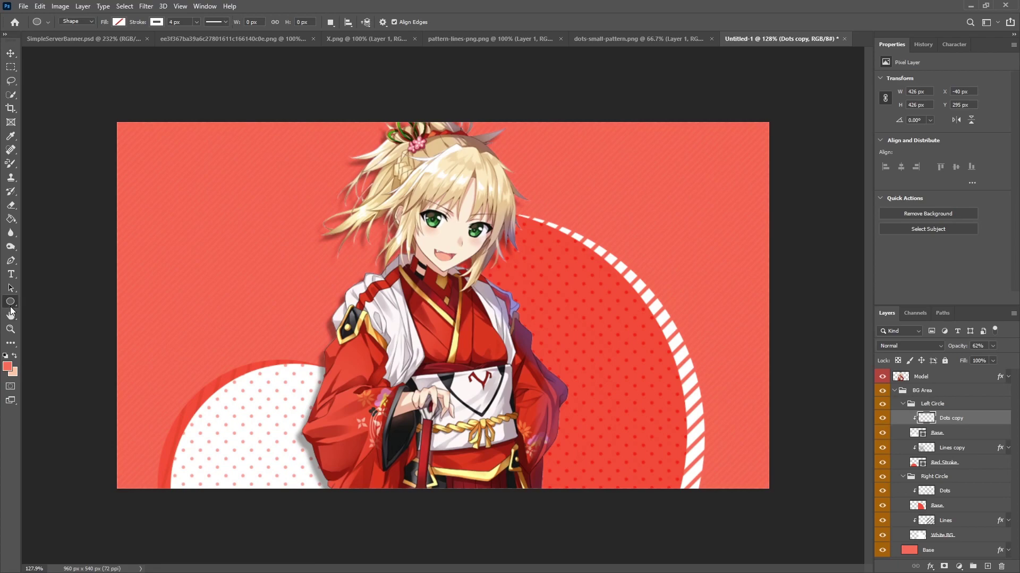
{"action": "right_click", "coordinate": [11, 305]}
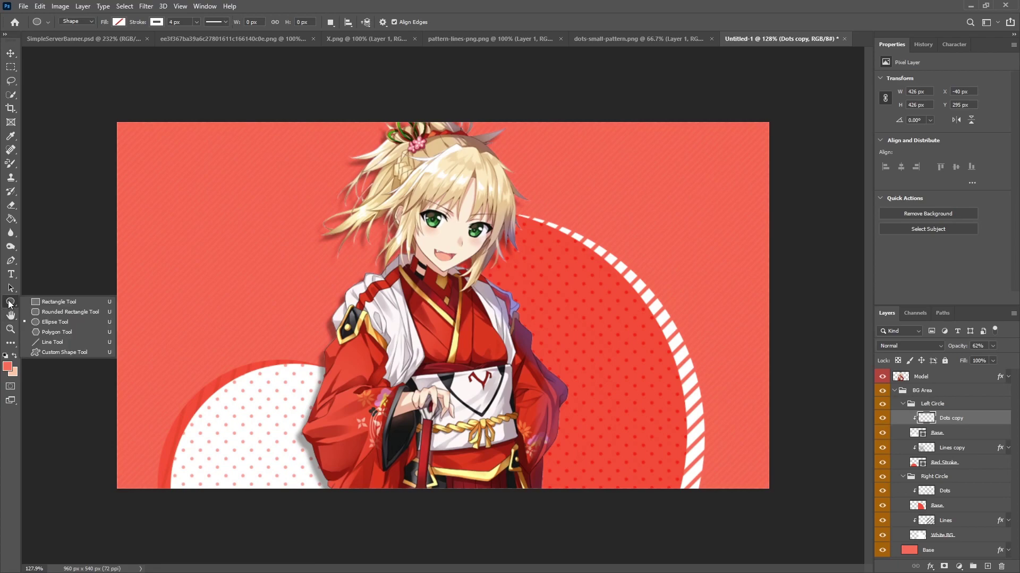
{"action": "left_click", "coordinate": [43, 300]}
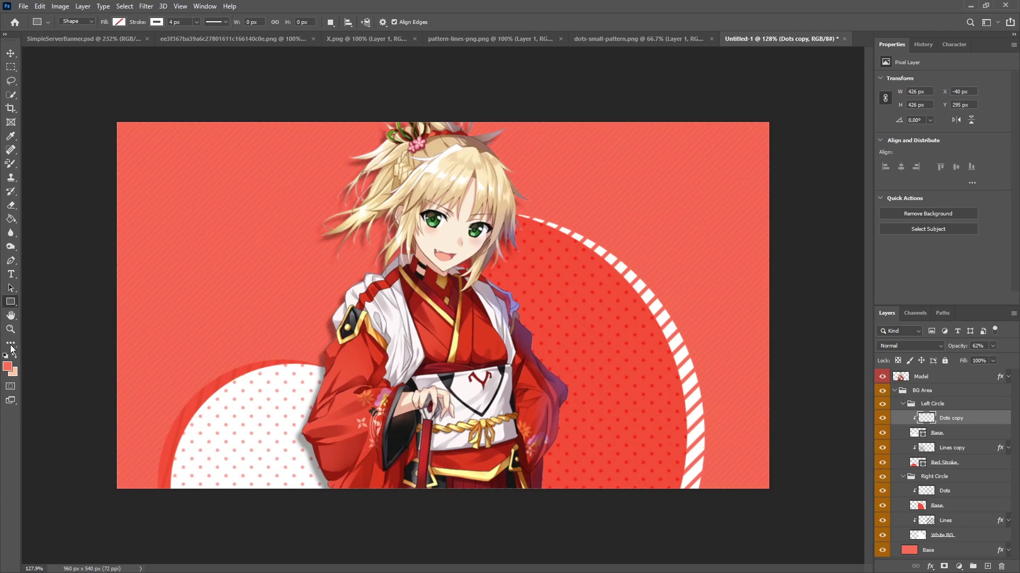
{"action": "left_click", "coordinate": [159, 24]}
{"action": "left_click", "coordinate": [215, 22]}
{"action": "left_click", "coordinate": [209, 74]}
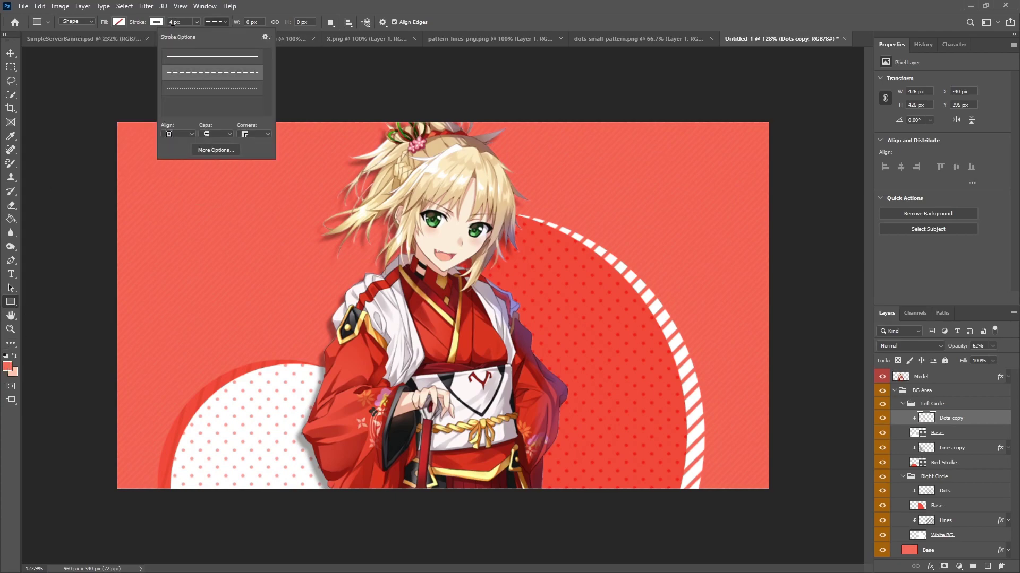
{"action": "left_click", "coordinate": [175, 21]}
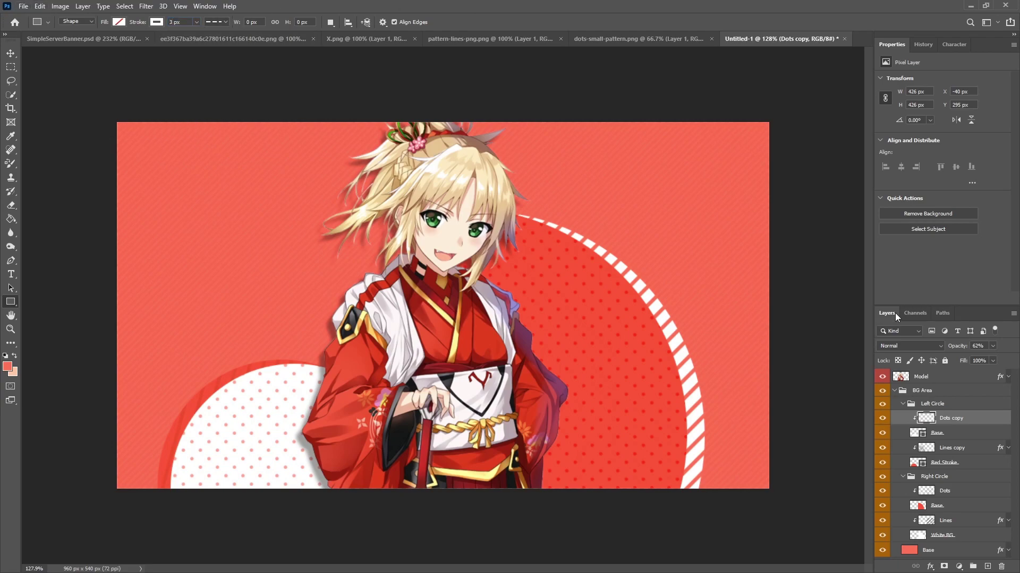
Add a new layer above Dots in Right Circle, grouped as 'Misc. Shapes'.
{"action": "left_click", "coordinate": [943, 489]}
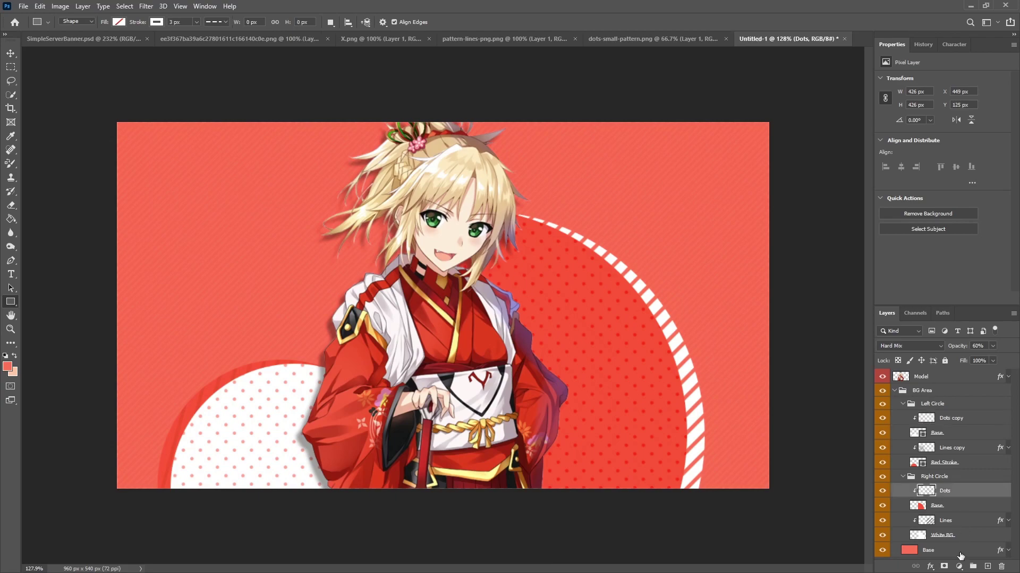
{"action": "left_click", "coordinate": [988, 565]}
{"action": "key", "text": "ctrl+g"}
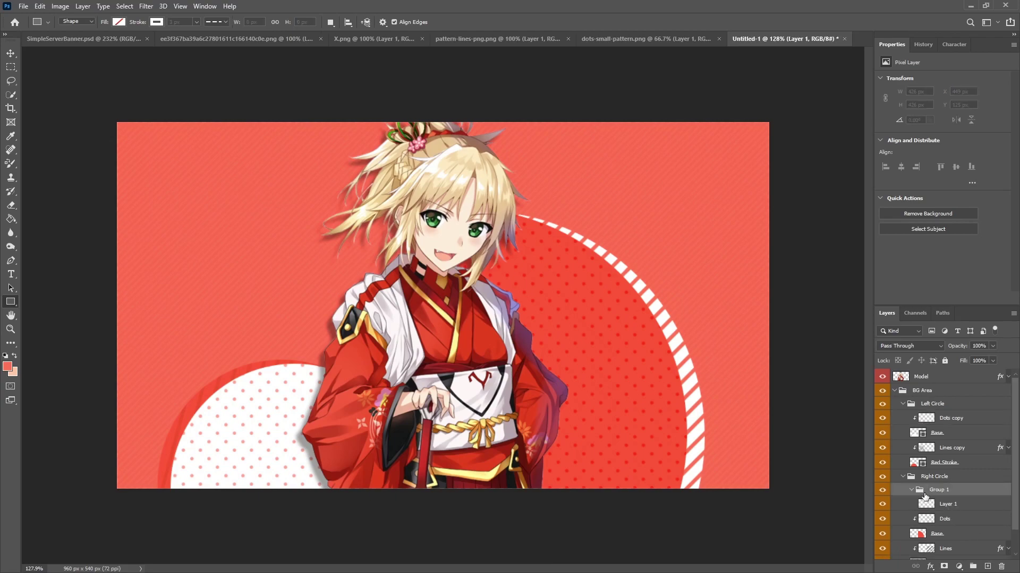
{"action": "double_click", "coordinate": [939, 489]}
{"action": "type", "text": "M"}
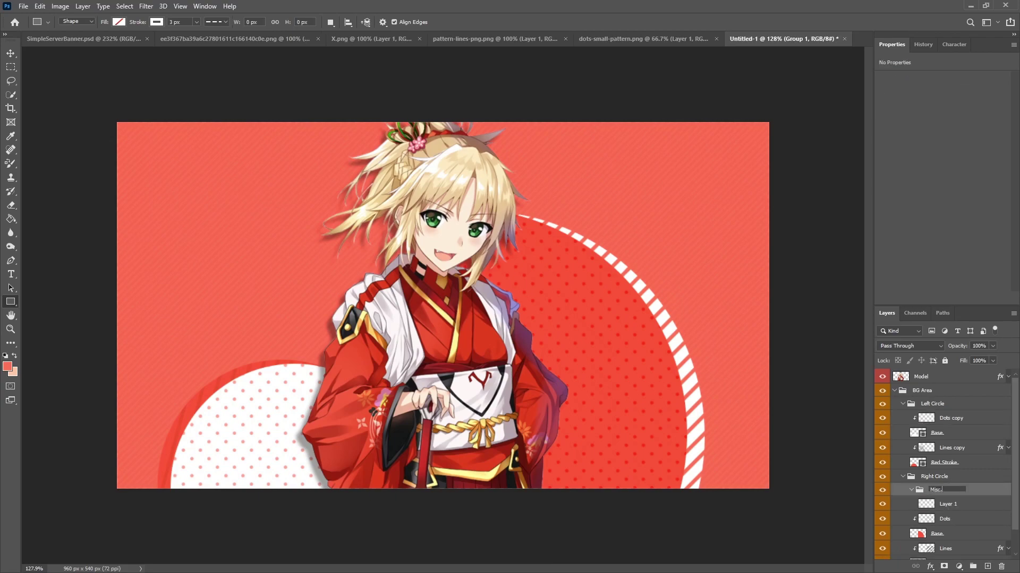
{"action": "type", "text": "isc. Shapes"}
{"action": "key", "text": "Return"}
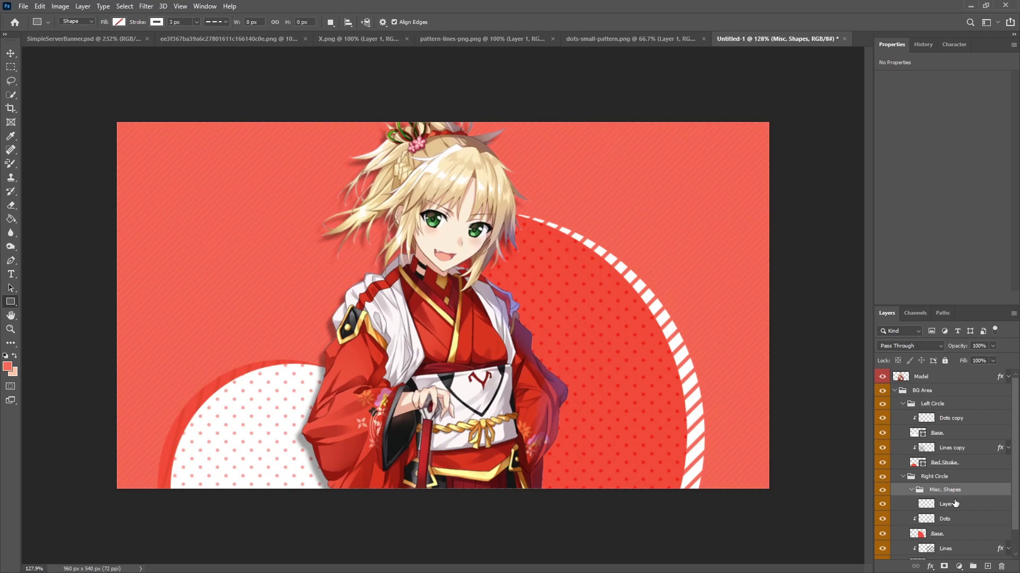
{"action": "left_click", "coordinate": [954, 506]}
Draw a dashed square beside the character's face and rotate it to 30°.
{"action": "left_click_drag", "start_coordinate": [466, 273], "coordinate": [541, 348]}
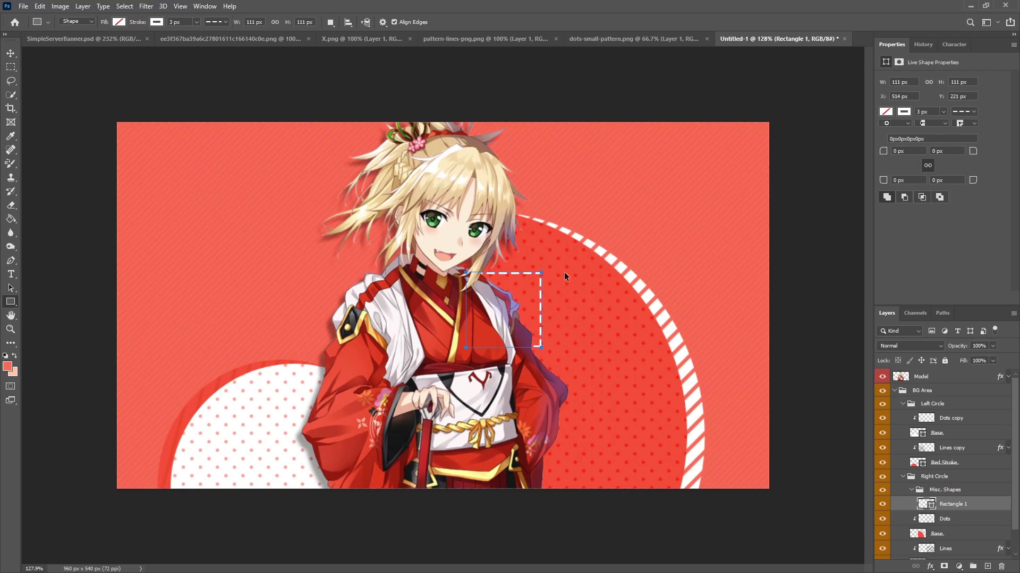
{"action": "key", "text": "ctrl+t"}
{"action": "left_click_drag", "start_coordinate": [581, 237], "coordinate": [578, 276]}
{"action": "mouse_move", "coordinate": [506, 298]}
{"action": "left_mouse_down"}
{"action": "mouse_move", "coordinate": [491, 294]}
{"action": "mouse_move", "coordinate": [502, 282]}
{"action": "mouse_move", "coordinate": [514, 293]}
{"action": "left_mouse_up"}
{"action": "left_click", "coordinate": [500, 23]}
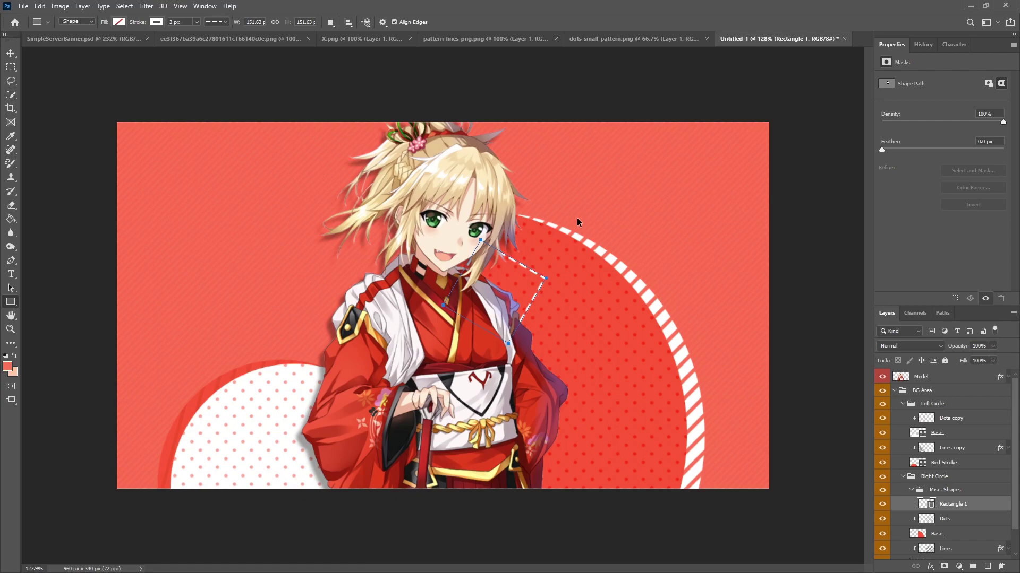
Duplicate the square, rotate it, move it toward the bottom edge and enlarge it slightly.
{"action": "key", "text": "ctrl+j"}
{"action": "key", "text": "ctrl+t"}
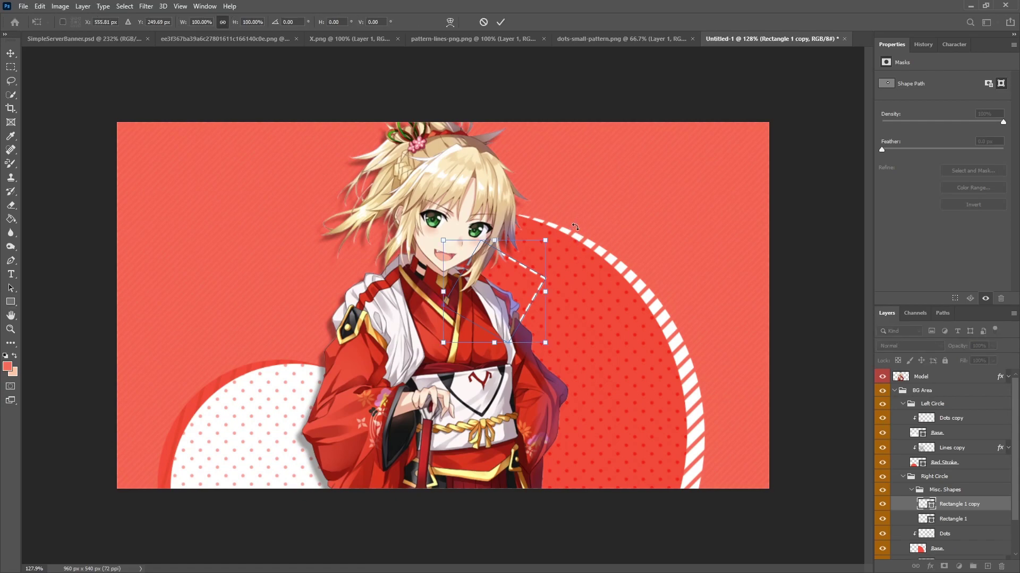
{"action": "left_click_drag", "start_coordinate": [568, 212], "coordinate": [584, 230]}
{"action": "left_click_drag", "start_coordinate": [490, 288], "coordinate": [587, 500]}
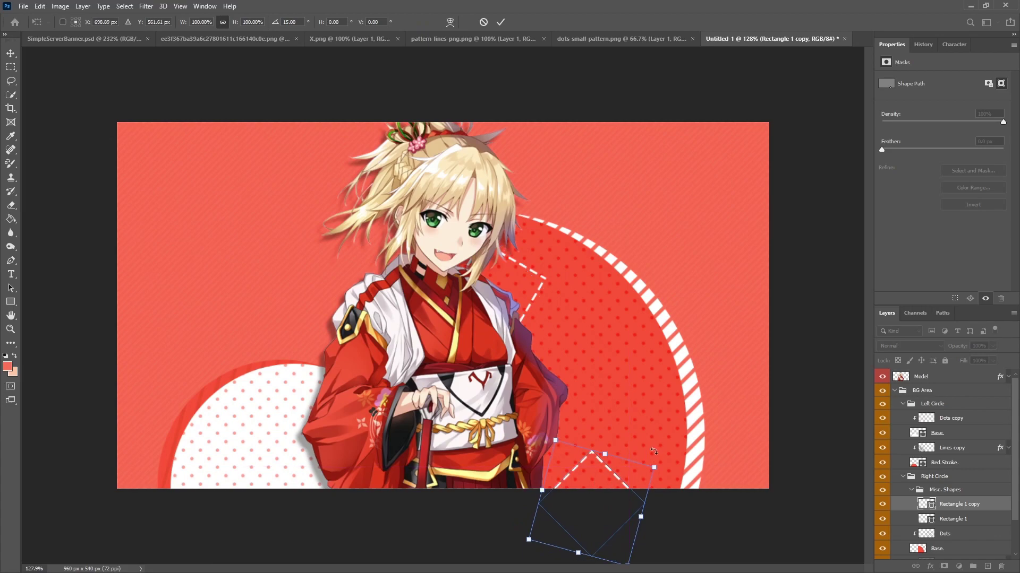
{"action": "left_click_drag", "start_coordinate": [653, 452], "coordinate": [668, 466]}
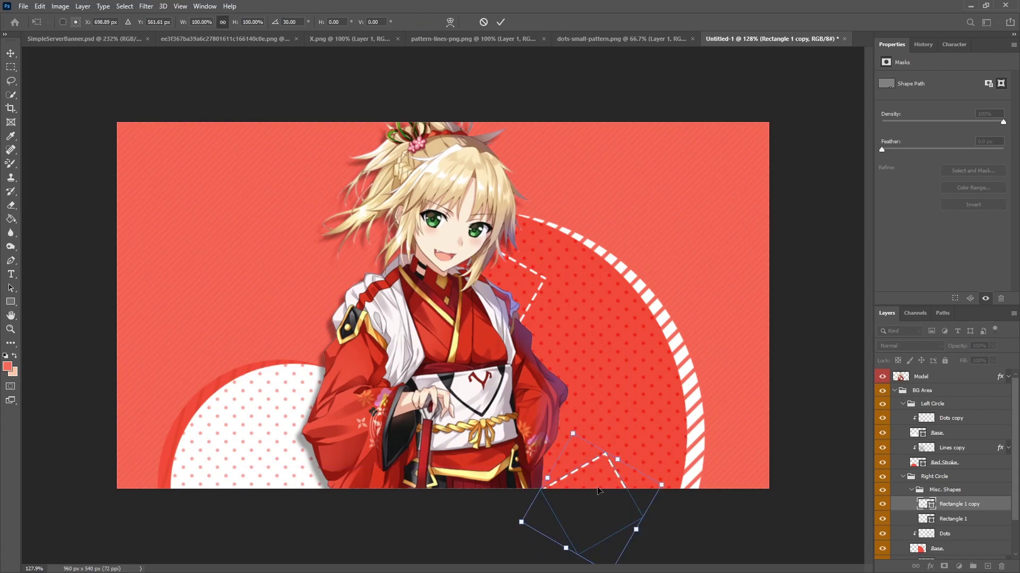
{"action": "left_click_drag", "start_coordinate": [597, 490], "coordinate": [586, 491]}
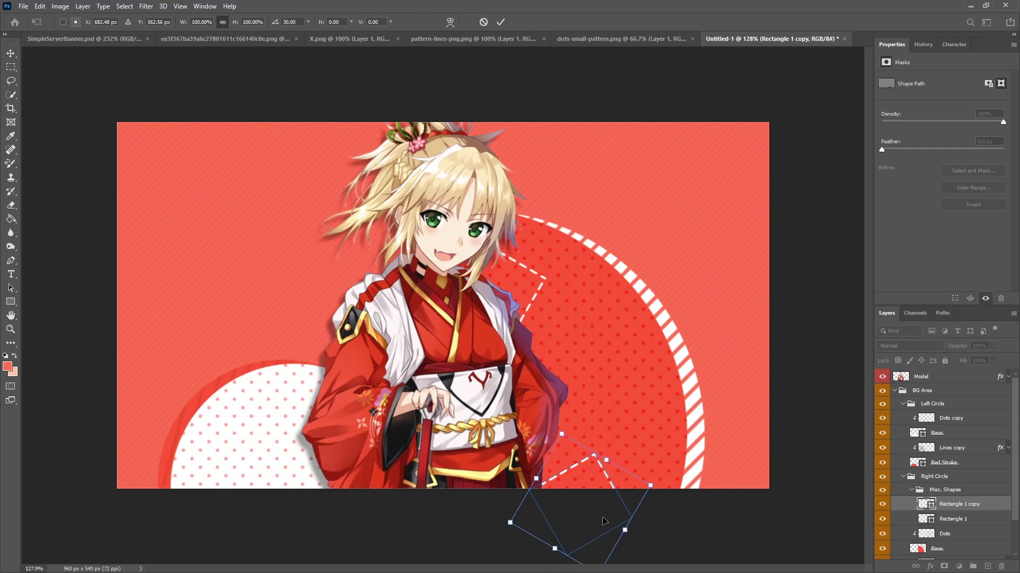
{"action": "left_click_drag", "start_coordinate": [651, 485], "coordinate": [663, 483]}
{"action": "left_click", "coordinate": [500, 22]}
Make a third copy rotated to -75° and shrunk to about 86% over the figure's sleeve.
{"action": "key", "text": "ctrl+j"}
{"action": "key", "text": "ctrl+t"}
{"action": "left_click_drag", "start_coordinate": [615, 371], "coordinate": [501, 410]}
{"action": "left_click_drag", "start_coordinate": [565, 440], "coordinate": [576, 461]}
{"action": "left_click_drag", "start_coordinate": [604, 508], "coordinate": [557, 390]}
{"action": "left_click_drag", "start_coordinate": [628, 333], "coordinate": [617, 307]}
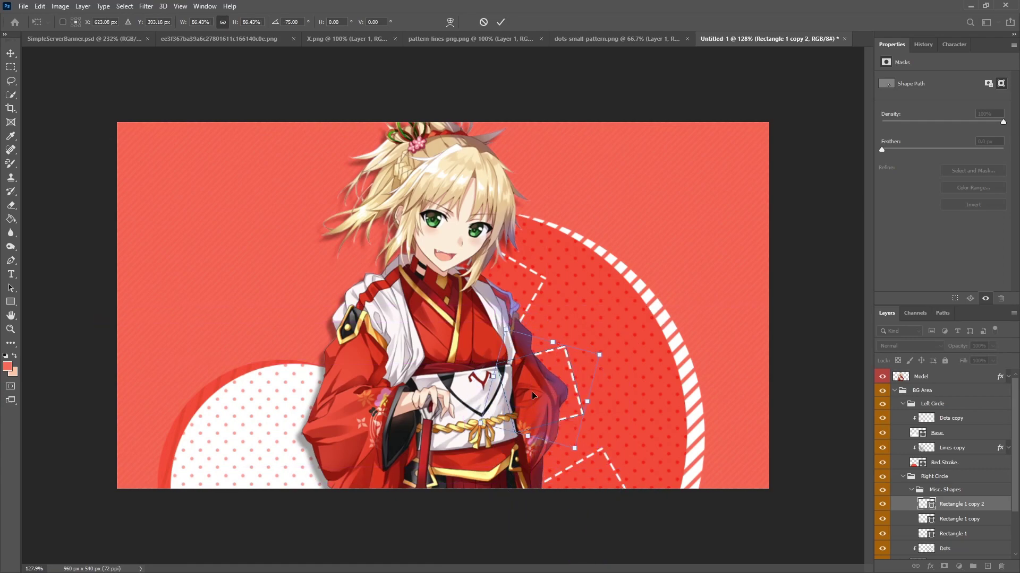
{"action": "left_click_drag", "start_coordinate": [533, 393], "coordinate": [536, 386]}
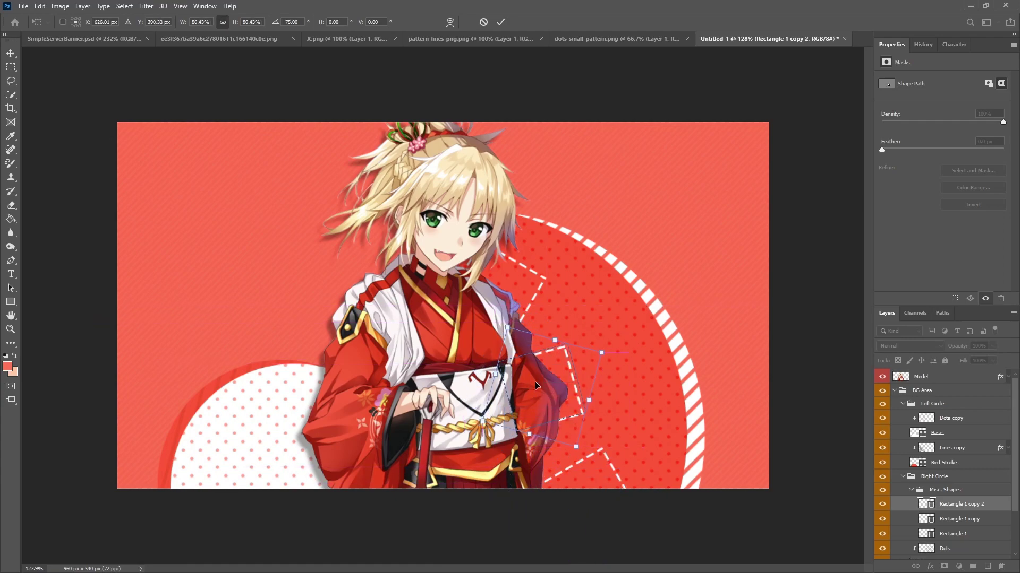
{"action": "left_click", "coordinate": [501, 22]}
Fit the banner in the window and nudge the dashed square slightly with the Move tool.
{"action": "key", "text": "ctrl+minus"}
{"action": "key", "text": "ctrl+0"}
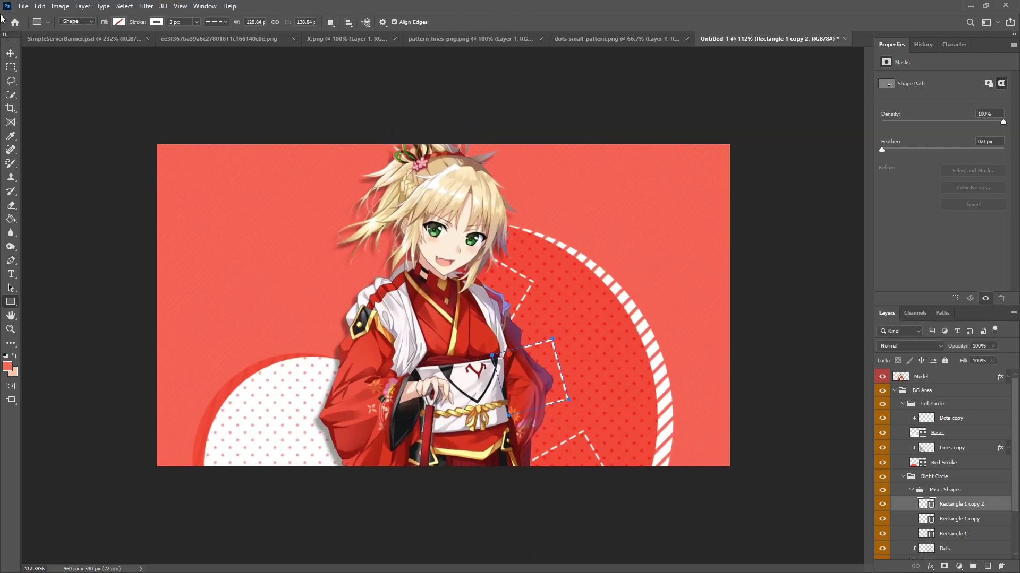
{"action": "key", "text": "v"}
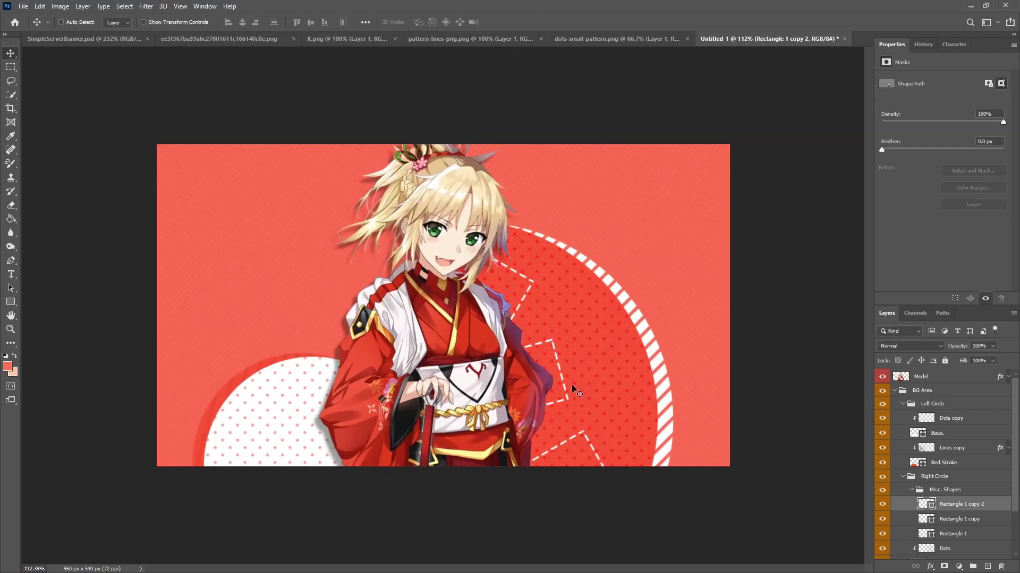
{"action": "left_click_drag", "start_coordinate": [554, 376], "coordinate": [528, 355]}
{"action": "scroll", "coordinate": [585, 467], "scroll_direction": "down", "scroll_amount": 3}
{"action": "scroll", "coordinate": [558, 430], "scroll_direction": "up", "scroll_amount": 3}
Add a new layer above Dots copy in Left Circle and group it as Group 1.
{"action": "left_click", "coordinate": [909, 491]}
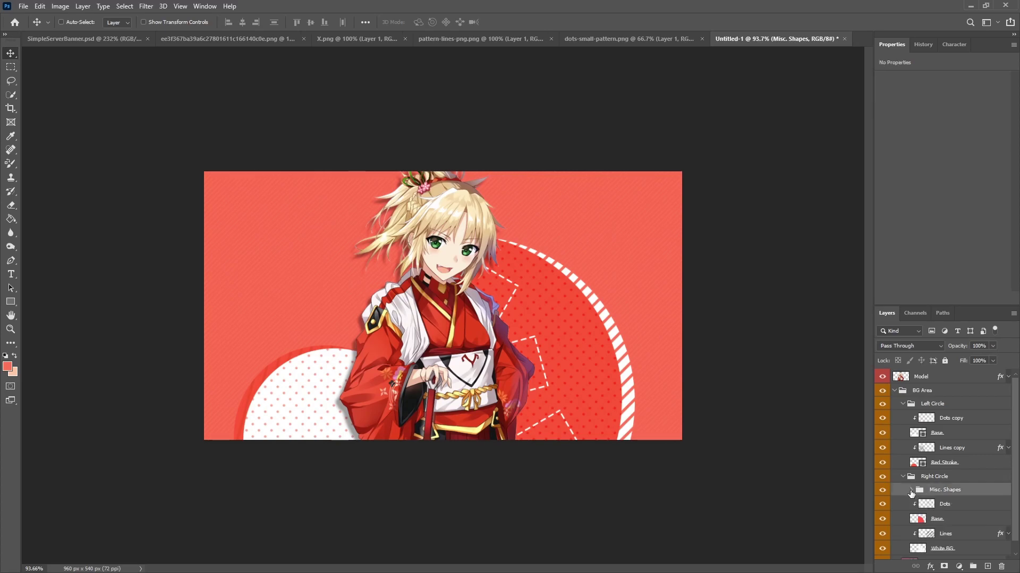
{"action": "left_click", "coordinate": [942, 420]}
{"action": "left_click", "coordinate": [987, 567]}
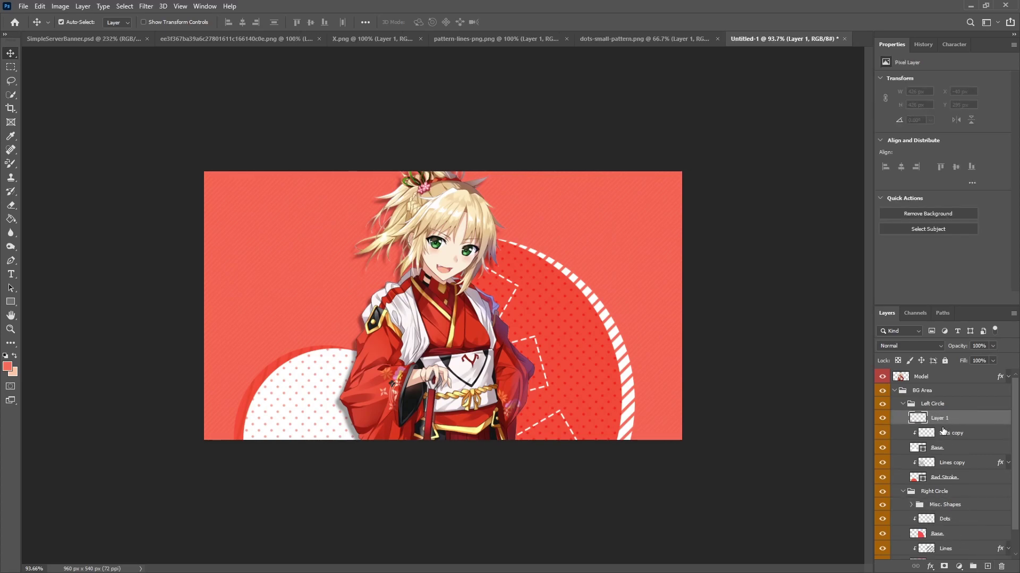
{"action": "key", "text": "ctrl+g"}
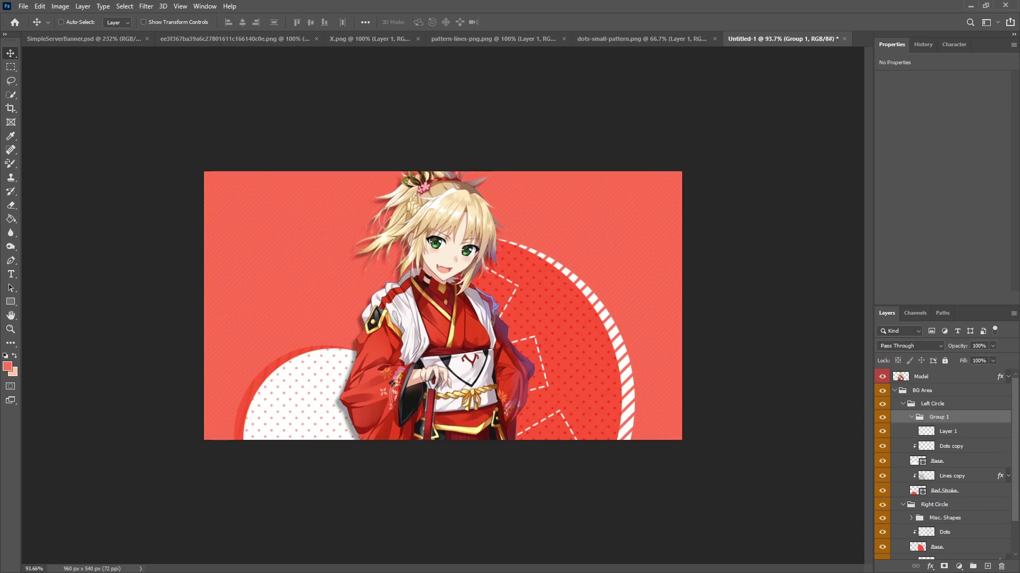
{"action": "left_click", "coordinate": [956, 435]}
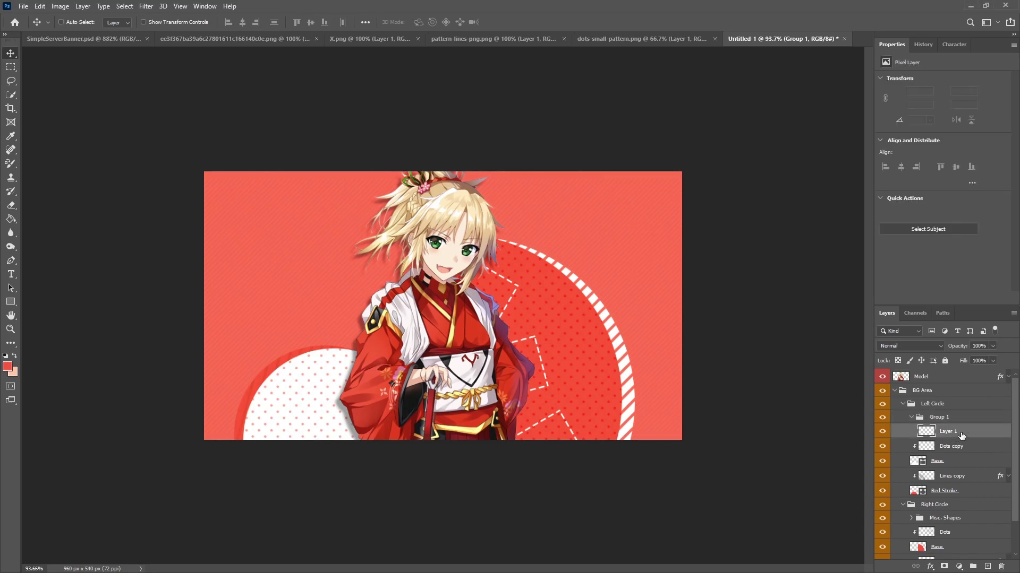
Set the foreground to #ff4739 and the rectangle stroke colour to red.
{"action": "left_click", "coordinate": [8, 368]}
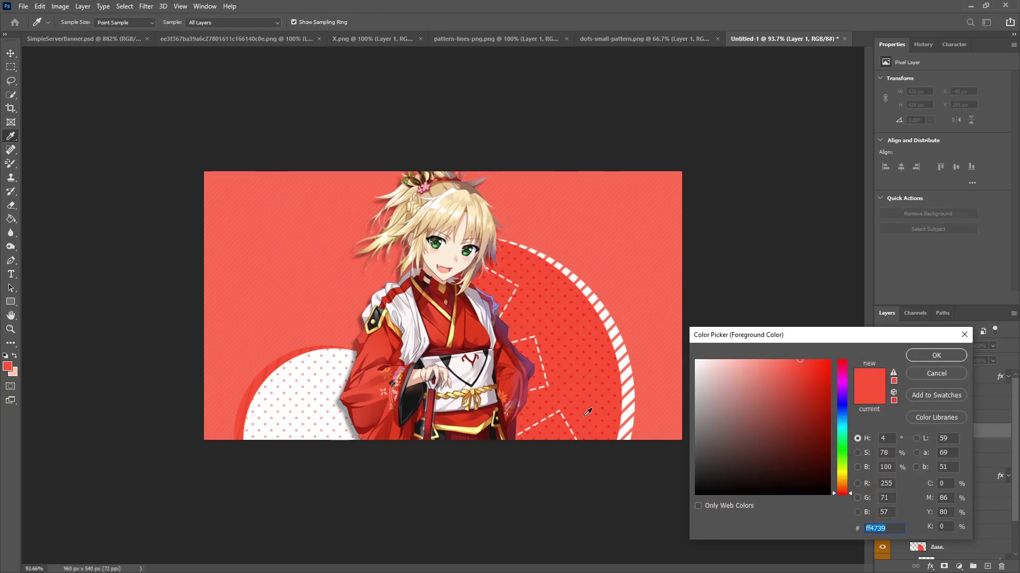
{"action": "left_click", "coordinate": [936, 356]}
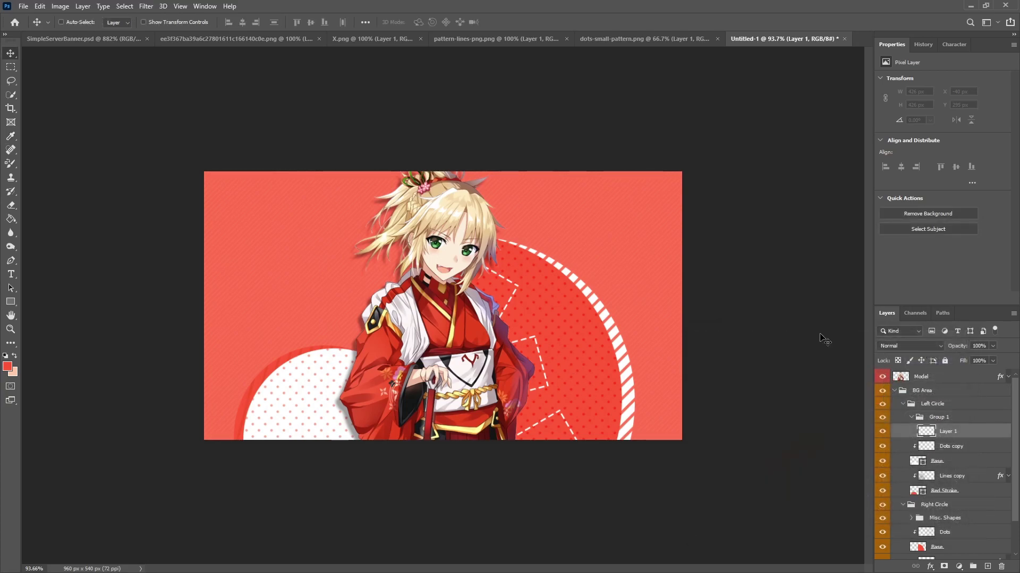
{"action": "left_click", "coordinate": [12, 302]}
{"action": "right_click", "coordinate": [14, 303]}
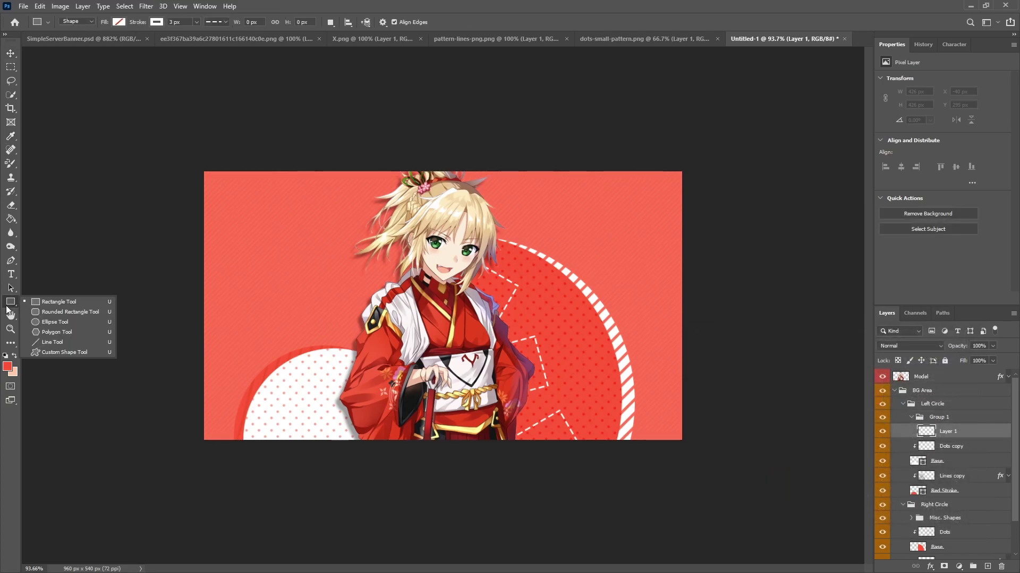
{"action": "left_click", "coordinate": [58, 302]}
{"action": "left_click", "coordinate": [156, 23]}
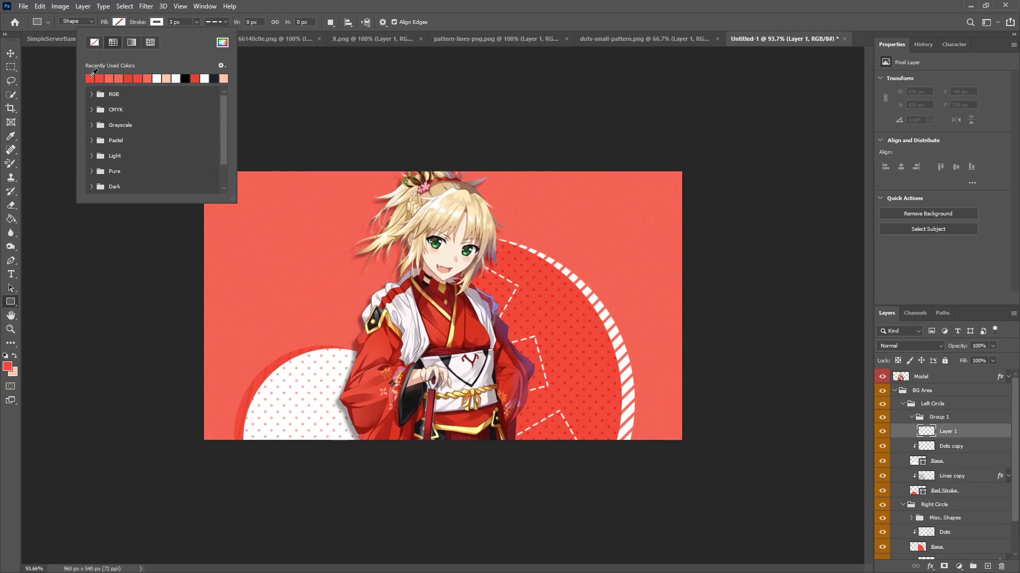
{"action": "left_click", "coordinate": [92, 77]}
{"action": "key", "text": "Return"}
{"action": "key", "text": "ctrl+0"}
Draw a red dashed square on the left circle, shift it left and rotate it to -30°.
{"action": "mouse_move", "coordinate": [247, 486]}
{"action": "left_mouse_down"}
{"action": "mouse_move", "coordinate": [326, 562]}
{"action": "mouse_move", "coordinate": [315, 552]}
{"action": "left_mouse_up"}
{"action": "scroll", "coordinate": [307, 548], "scroll_direction": "down", "scroll_amount": 4}
{"action": "left_click", "coordinate": [11, 53]}
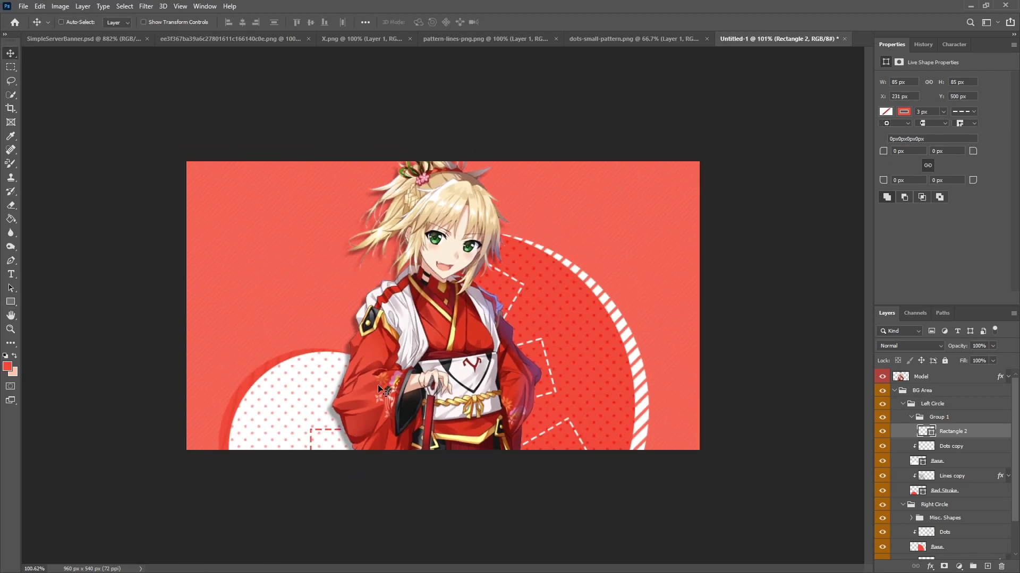
{"action": "left_click_drag", "start_coordinate": [421, 485], "coordinate": [366, 485]}
{"action": "key", "text": "ctrl+t"}
{"action": "left_click_drag", "start_coordinate": [334, 403], "coordinate": [316, 394]}
{"action": "left_click_drag", "start_coordinate": [277, 457], "coordinate": [284, 464]}
{"action": "left_click", "coordinate": [525, 23]}
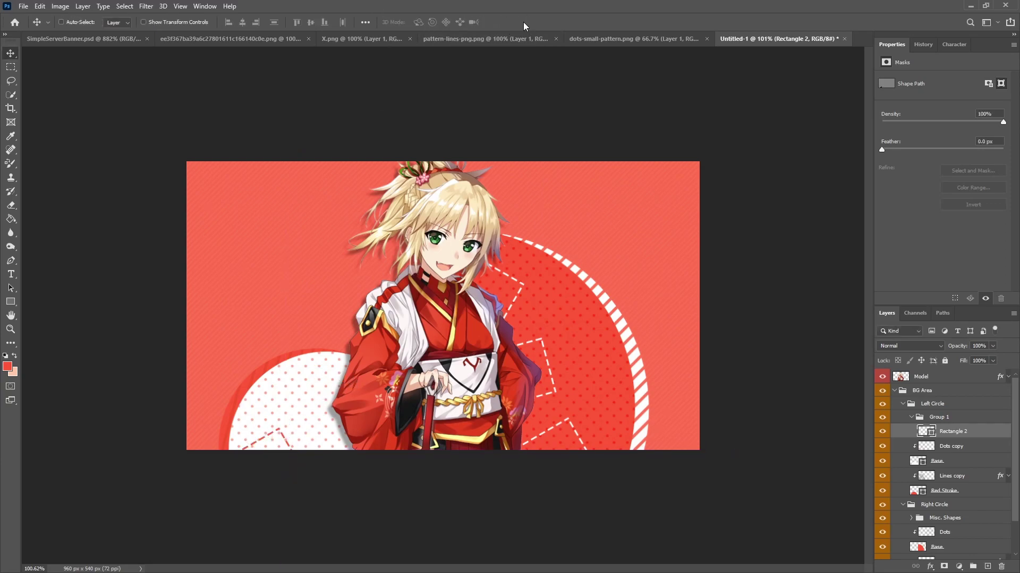
Duplicate the red square, rotating the copy about 10° and enlarging it.
{"action": "key", "text": "ctrl+j"}
{"action": "key", "text": "ctrl+t"}
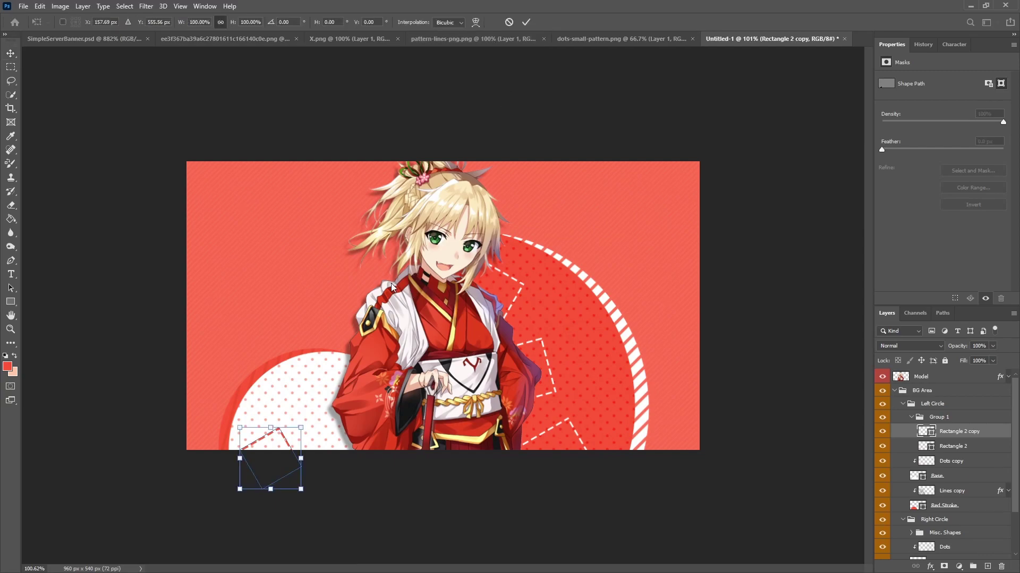
{"action": "key", "text": "Return"}
{"action": "key", "text": "ctrl+t"}
{"action": "left_click_drag", "start_coordinate": [308, 413], "coordinate": [387, 434]}
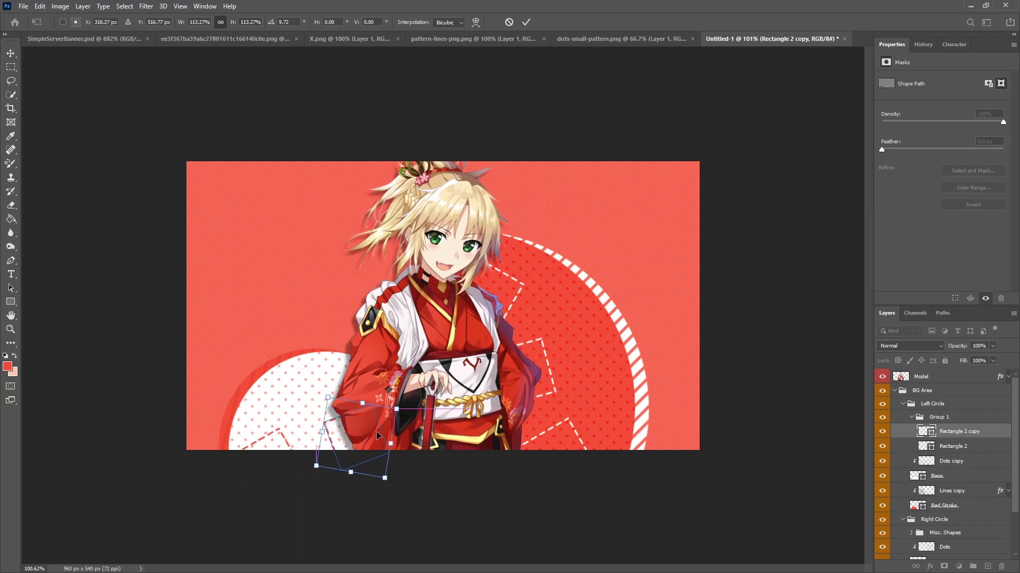
{"action": "left_click", "coordinate": [526, 21]}
Add a third red square copy, moved up, shrunk and rotated.
{"action": "key", "text": "ctrl+j"}
{"action": "key", "text": "ctrl+t"}
{"action": "left_click_drag", "start_coordinate": [387, 405], "coordinate": [419, 318]}
{"action": "left_click_drag", "start_coordinate": [366, 380], "coordinate": [365, 389]}
{"action": "left_click", "coordinate": [526, 22]}
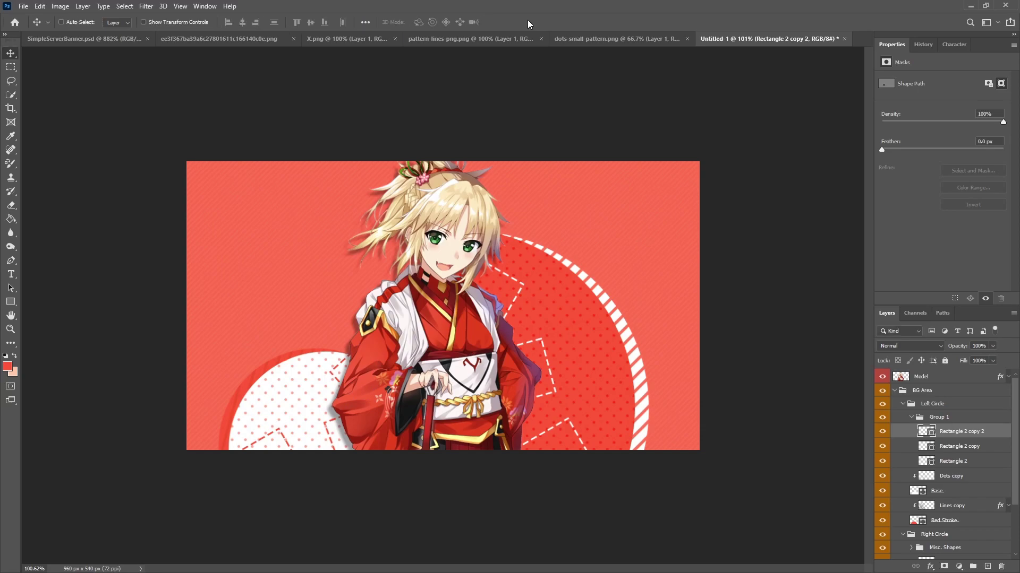
{"action": "scroll", "coordinate": [557, 383], "scroll_direction": "down", "scroll_amount": 2}
{"action": "scroll", "coordinate": [558, 382], "scroll_direction": "up", "scroll_amount": 3}
{"action": "scroll", "coordinate": [555, 398], "scroll_direction": "down", "scroll_amount": 3}
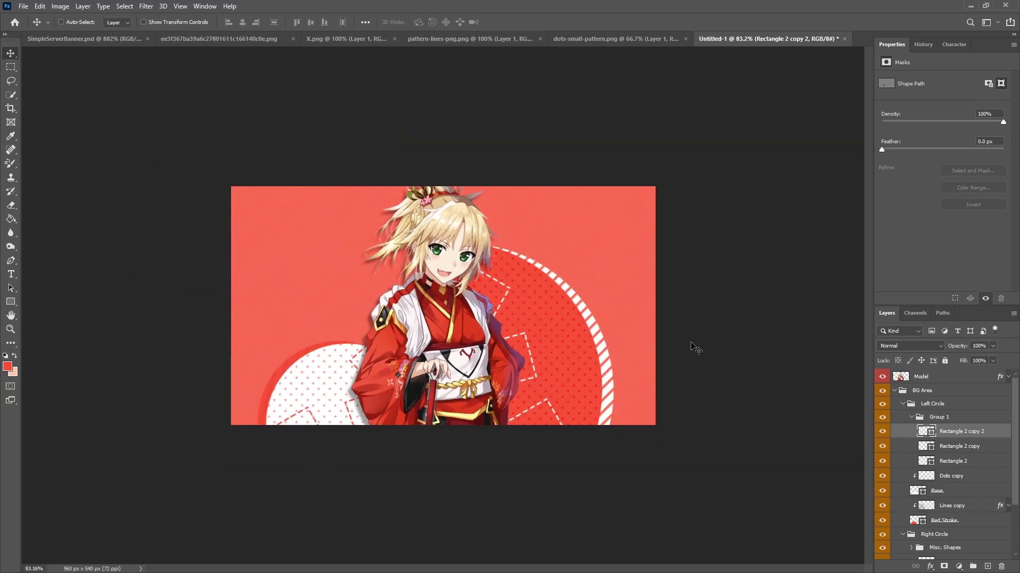
Add a new layer above Base and group it as 'X SHape'.
{"action": "left_click", "coordinate": [911, 417]}
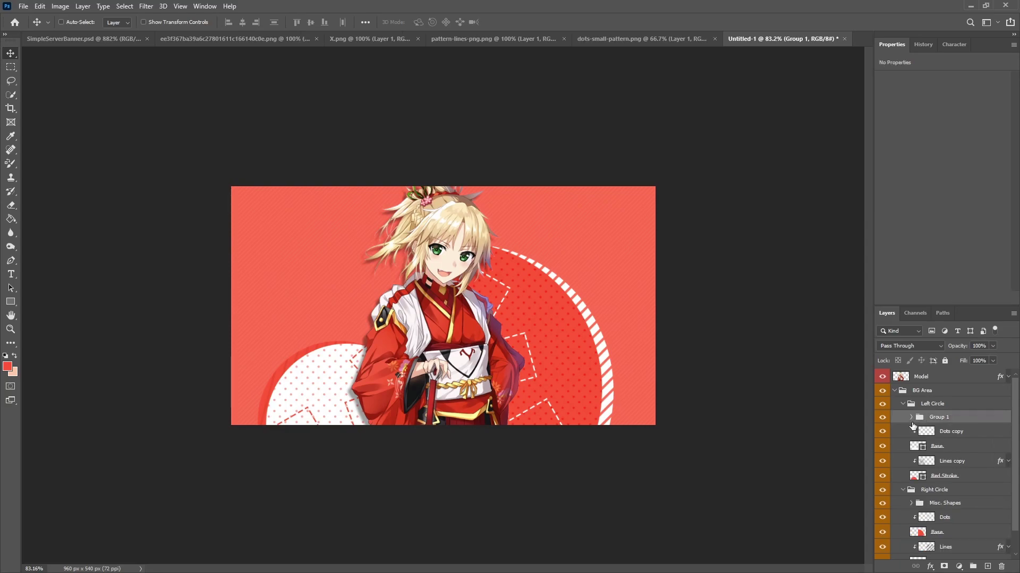
{"action": "left_click", "coordinate": [903, 490]}
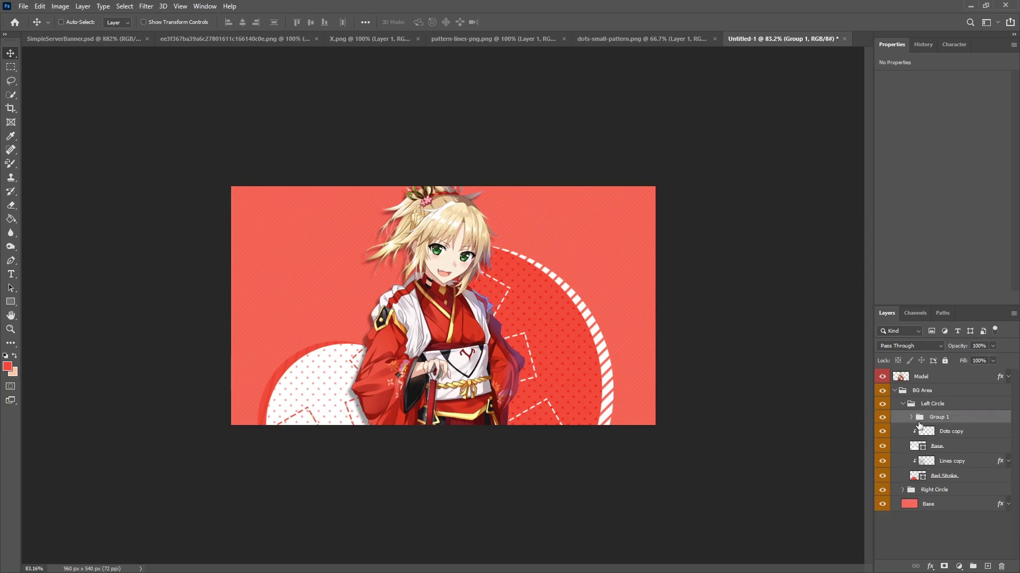
{"action": "left_click", "coordinate": [902, 406]}
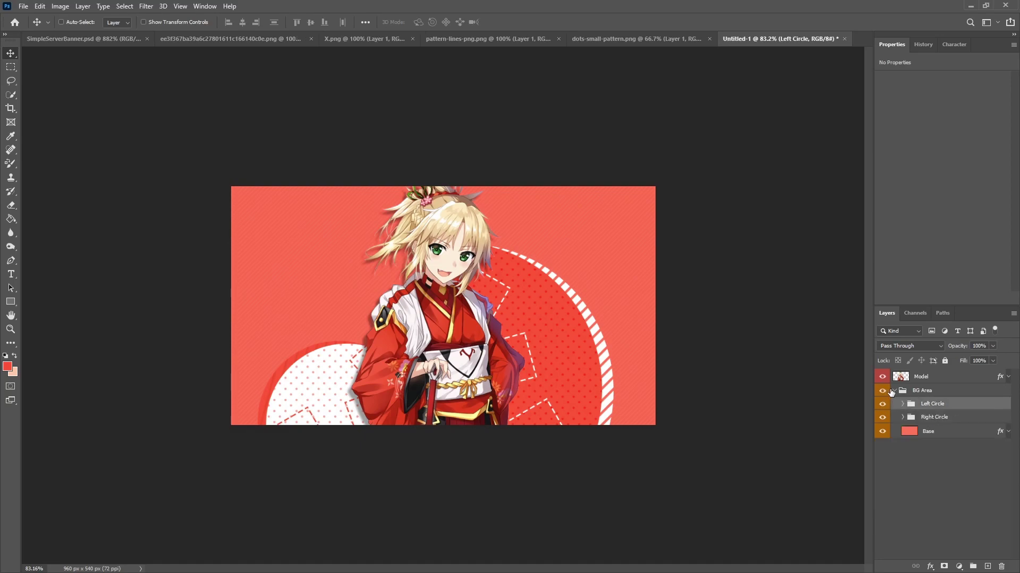
{"action": "left_click", "coordinate": [928, 437]}
{"action": "left_click", "coordinate": [987, 566]}
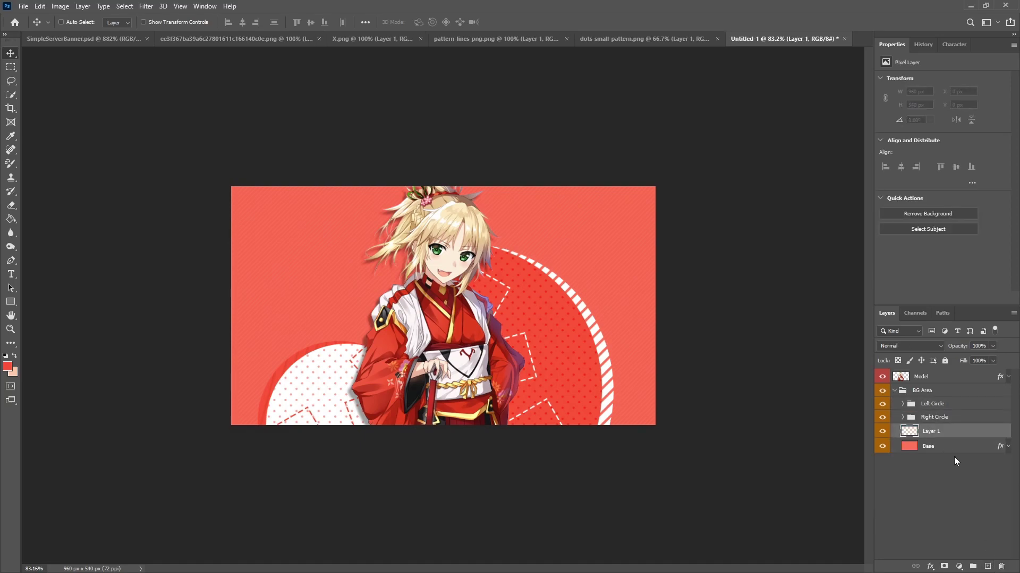
{"action": "key", "text": "ctrl"}
{"action": "key", "text": "ctrl+g"}
{"action": "double_click", "coordinate": [929, 433]}
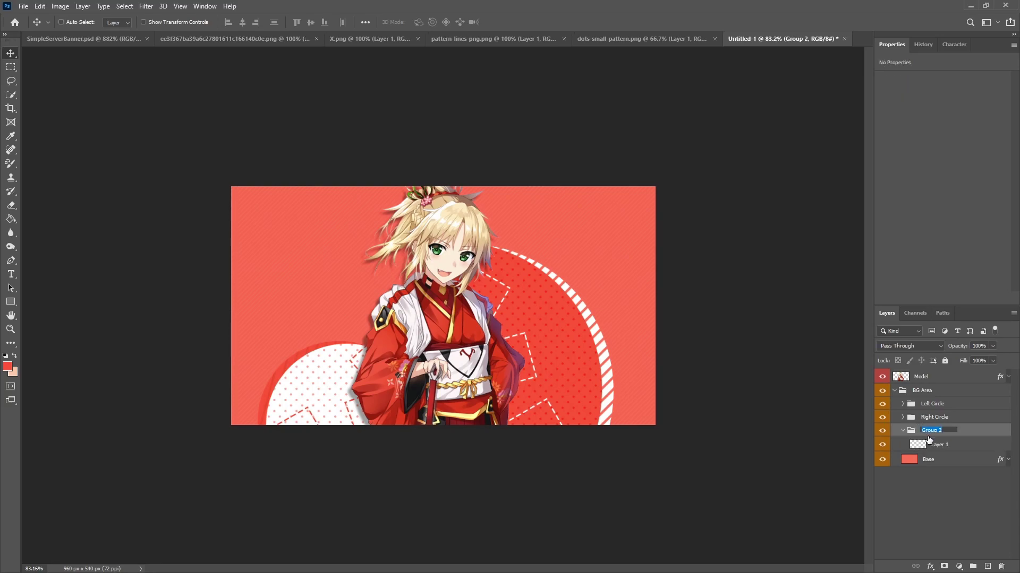
{"action": "type", "text": "X SHape"}
{"action": "key", "text": "Return"}
Bring the black X from X.png into the X SHape group and position it.
{"action": "left_click", "coordinate": [938, 446]}
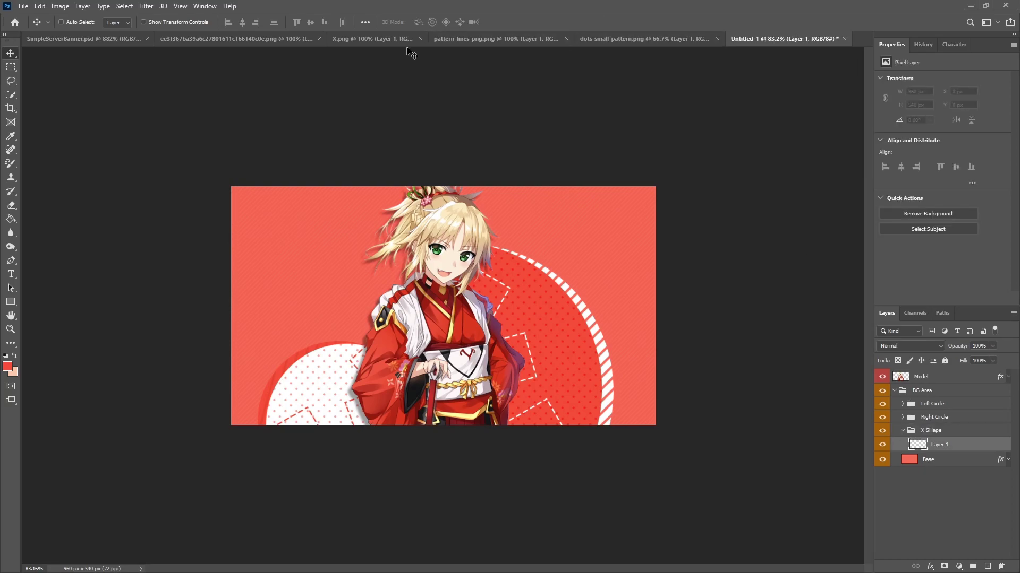
{"action": "left_click", "coordinate": [374, 38]}
{"action": "left_click_drag", "start_coordinate": [353, 211], "coordinate": [303, 260]}
{"action": "scroll", "coordinate": [209, 213], "scroll_direction": "up", "scroll_amount": 3}
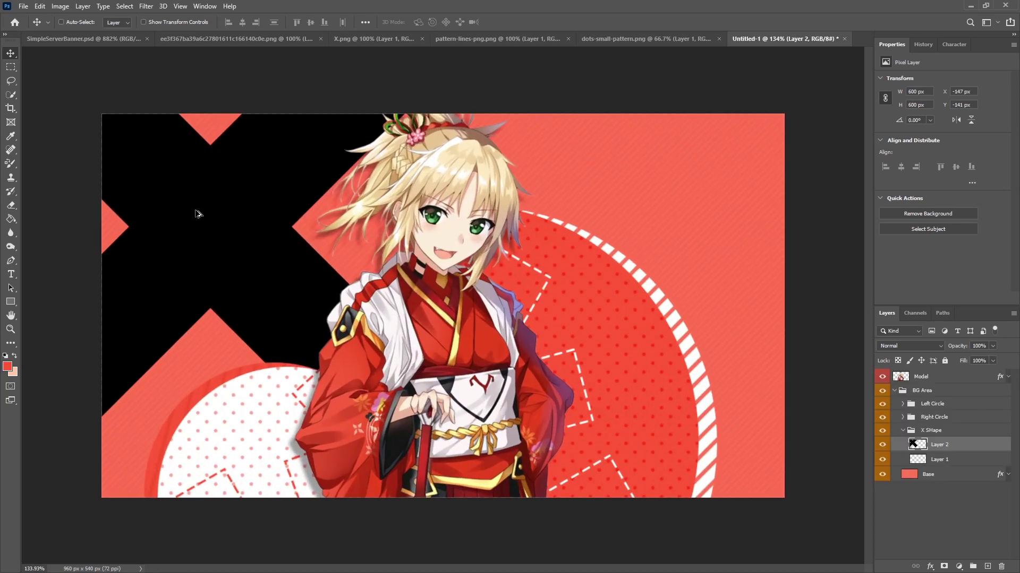
{"action": "left_click_drag", "start_coordinate": [212, 221], "coordinate": [310, 319]}
{"action": "scroll", "coordinate": [143, 360], "scroll_direction": "down", "scroll_amount": 1}
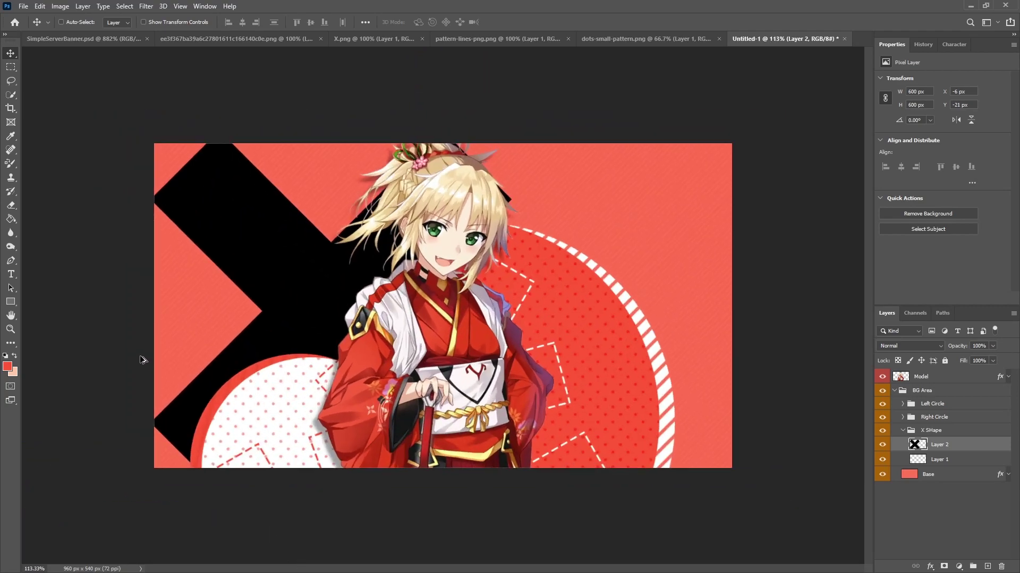
Give the X layer a white #ffffff Color Overlay.
{"action": "right_click", "coordinate": [963, 450]}
{"action": "left_click", "coordinate": [911, 8]}
{"action": "left_click", "coordinate": [517, 460]}
{"action": "left_click", "coordinate": [738, 354]}
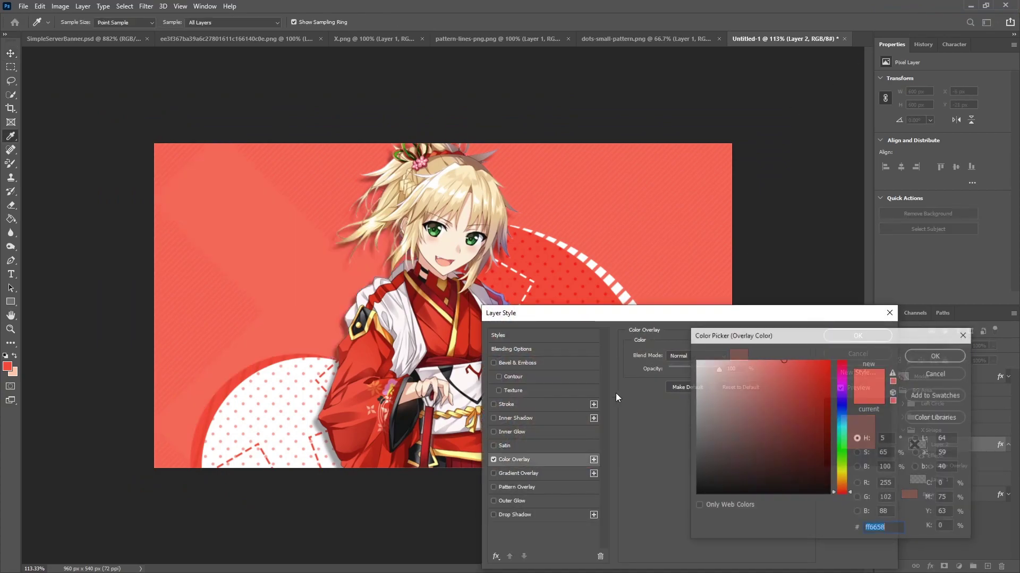
{"action": "type", "text": "ffffff"}
{"action": "left_click", "coordinate": [935, 356]}
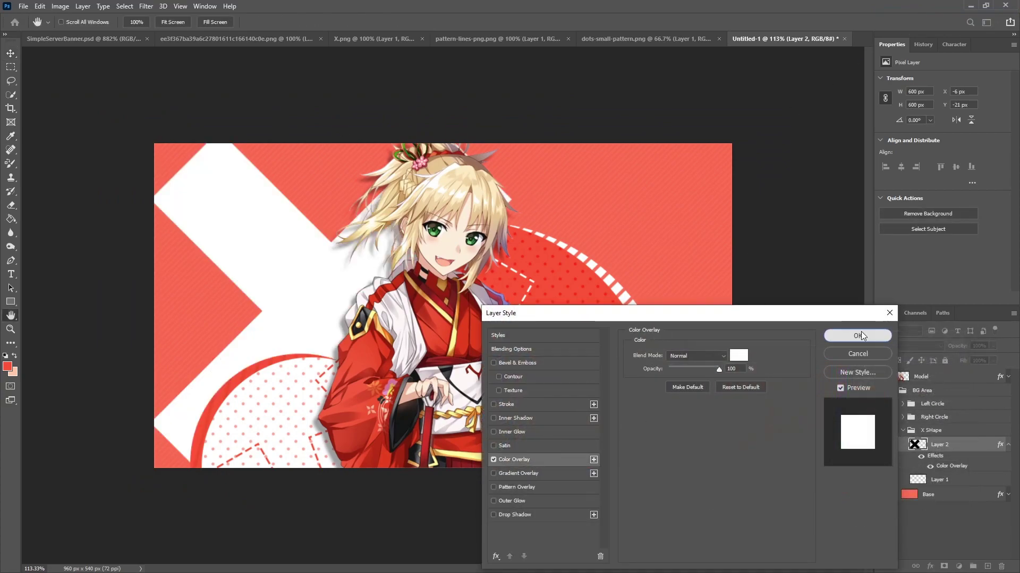
{"action": "left_click", "coordinate": [858, 336]}
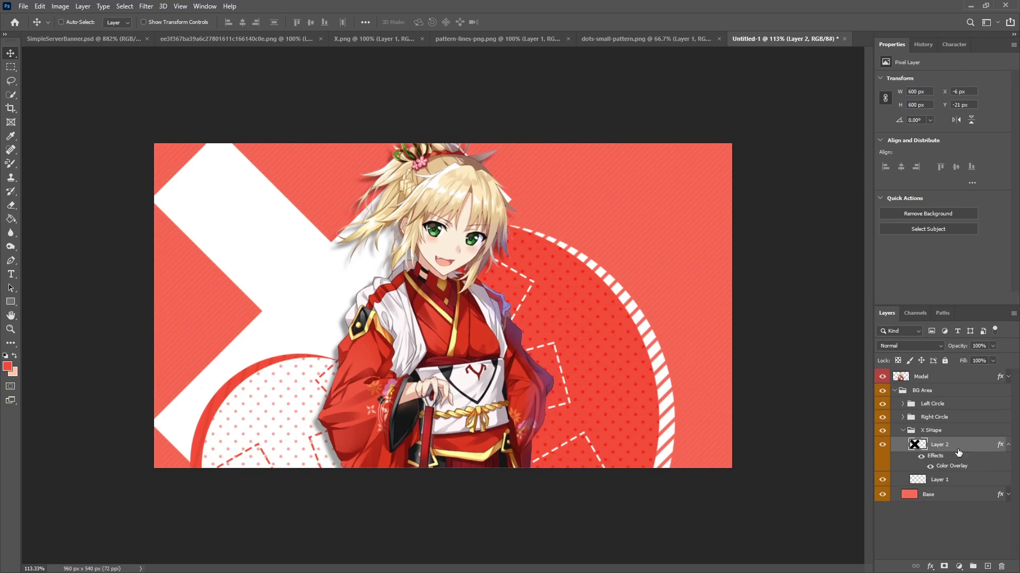
Rasterize Layer 2's style and scale the X to about 46% at the upper left.
{"action": "right_click", "coordinate": [924, 444]}
{"action": "left_click", "coordinate": [945, 166]}
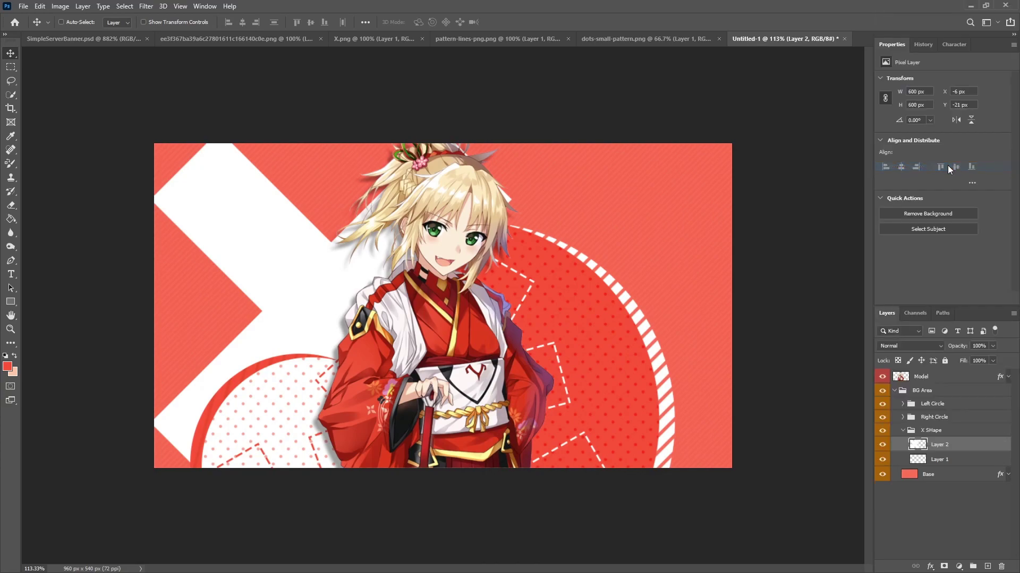
{"action": "key", "text": "ctrl+t"}
{"action": "left_click_drag", "start_coordinate": [511, 131], "coordinate": [327, 159]}
{"action": "left_click", "coordinate": [526, 22]}
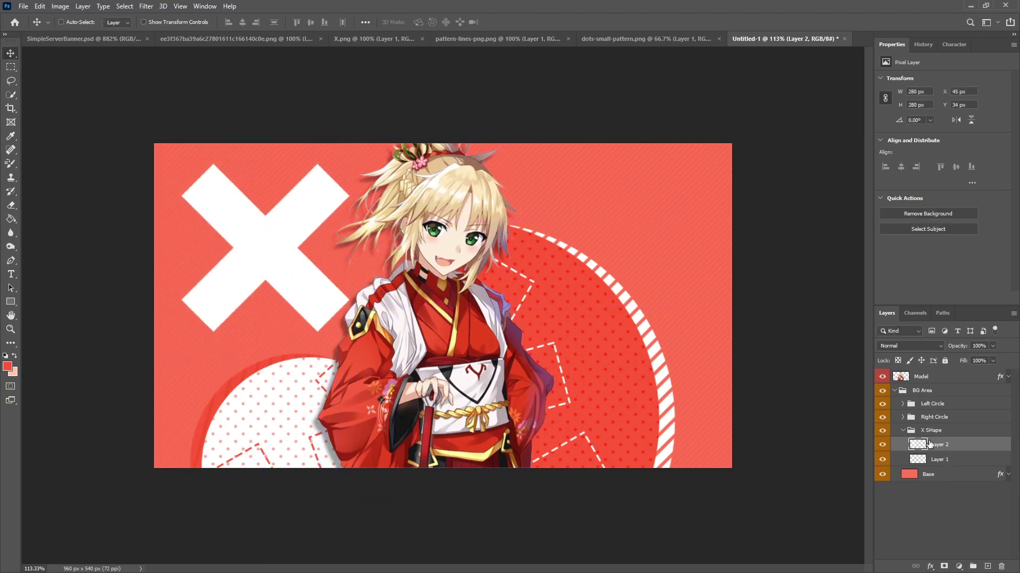
Delete Layer 1 and rename Layer 2 to '1'.
{"action": "left_click", "coordinate": [941, 462]}
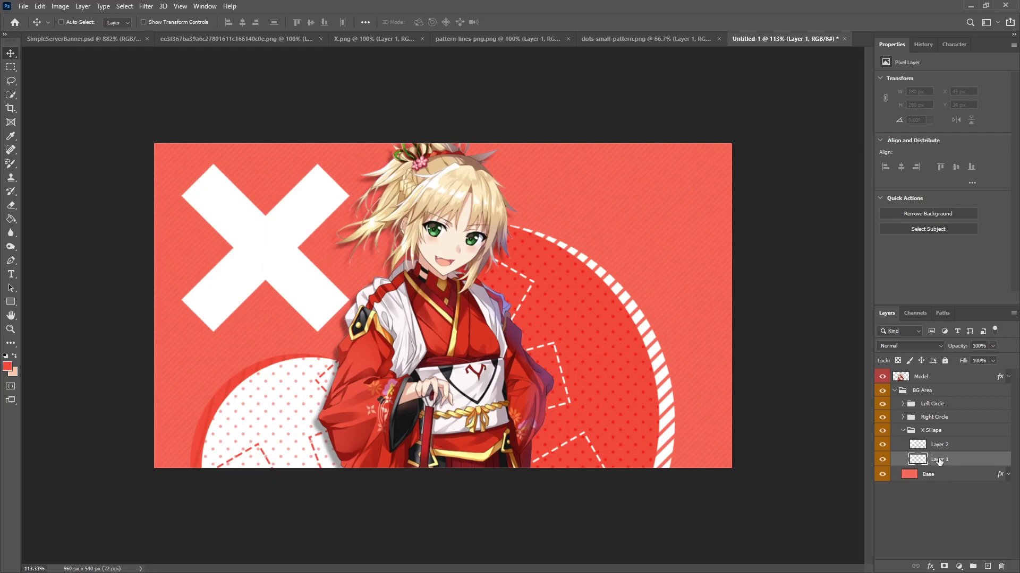
{"action": "key", "text": "Delete"}
{"action": "double_click", "coordinate": [939, 445]}
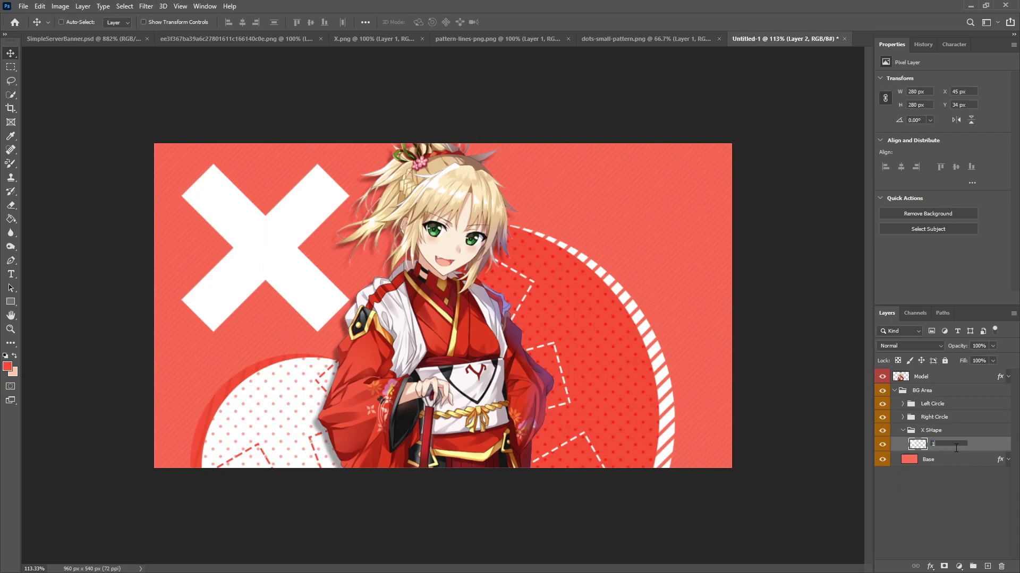
{"action": "key", "text": "Return"}
Add a Normal-mode drop shadow to layer 1 with size 0, 100% opacity and colour #ffc6aa.
{"action": "right_click", "coordinate": [951, 451]}
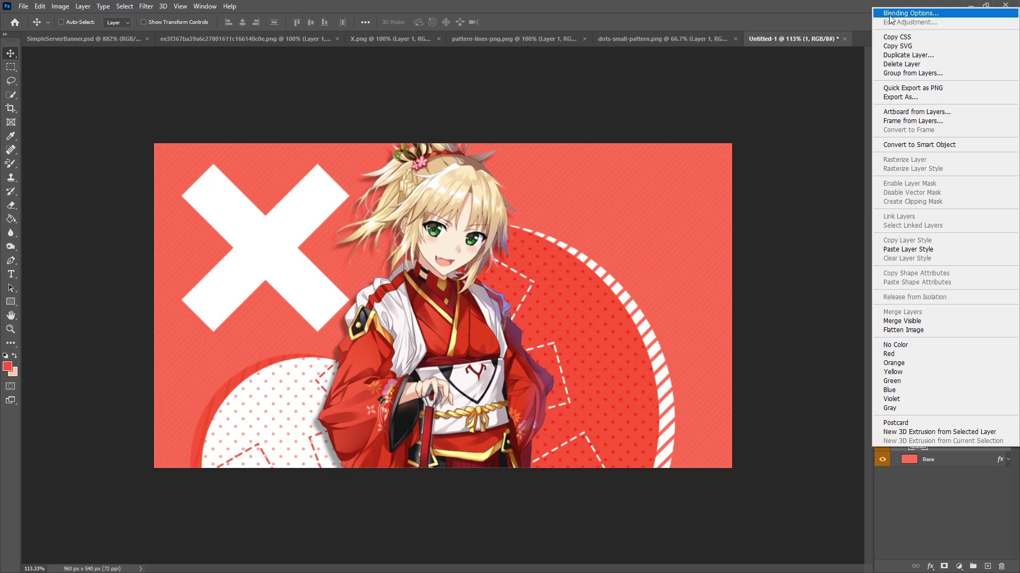
{"action": "left_click", "coordinate": [890, 16]}
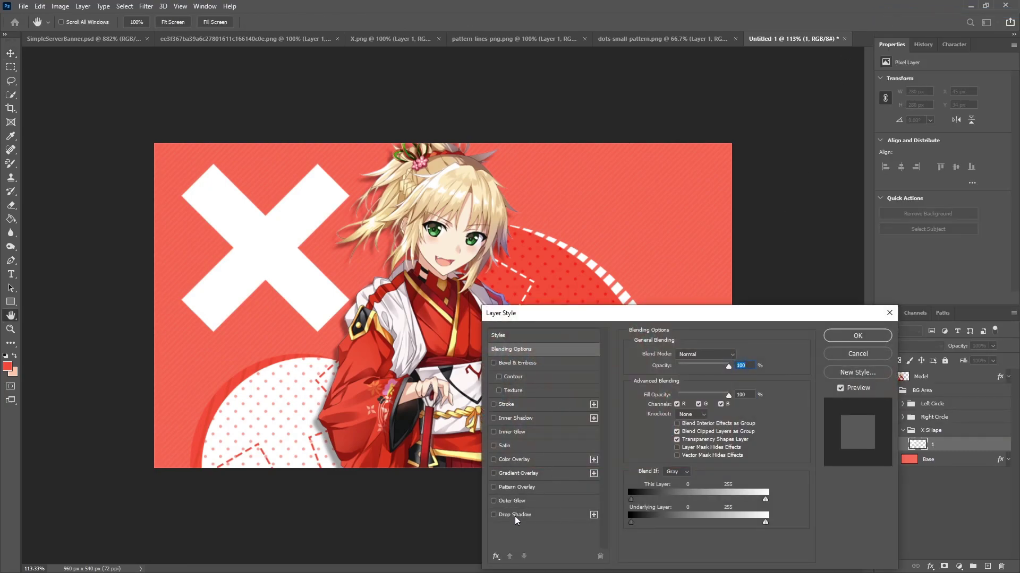
{"action": "left_click", "coordinate": [515, 515]}
{"action": "left_click", "coordinate": [723, 355]}
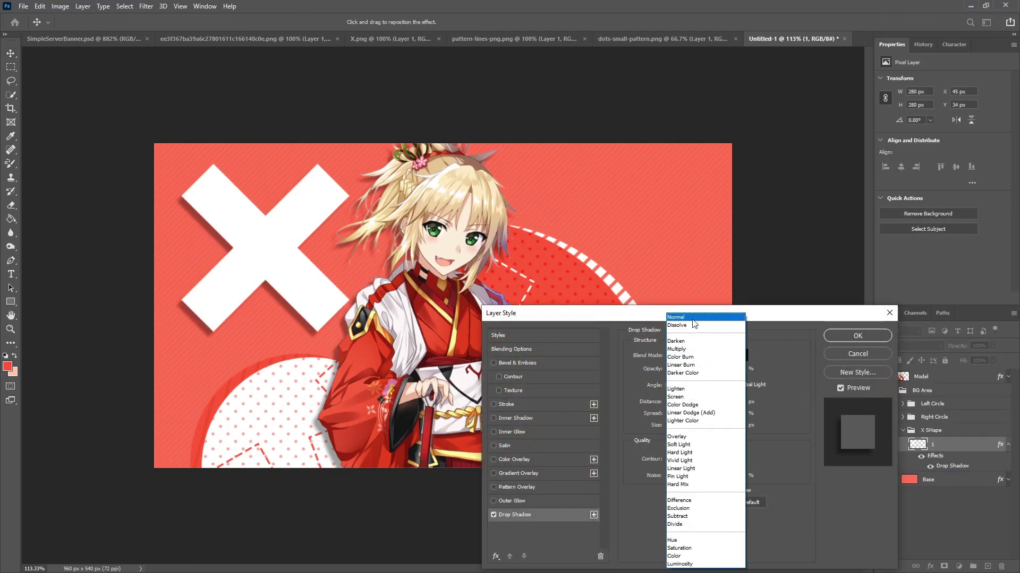
{"action": "left_click", "coordinate": [690, 322]}
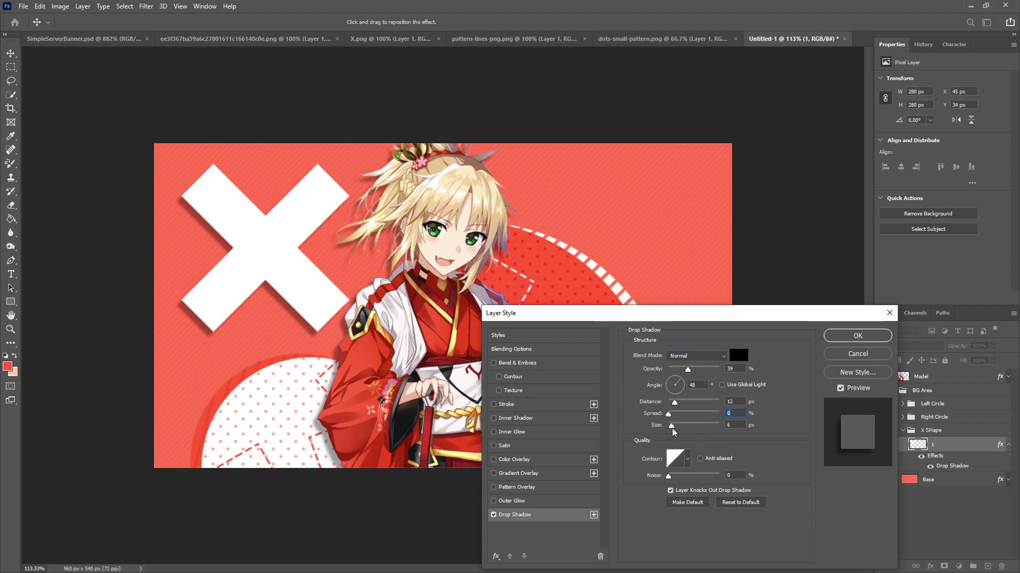
{"action": "left_click_drag", "start_coordinate": [671, 428], "coordinate": [679, 406]}
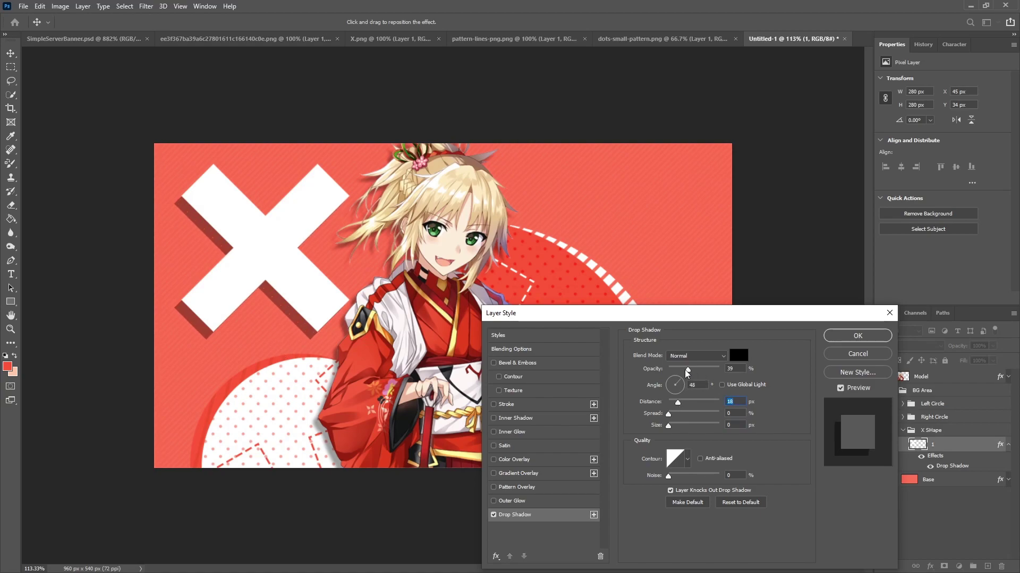
{"action": "left_click_drag", "start_coordinate": [689, 372], "coordinate": [809, 371]}
{"action": "left_click", "coordinate": [742, 363]}
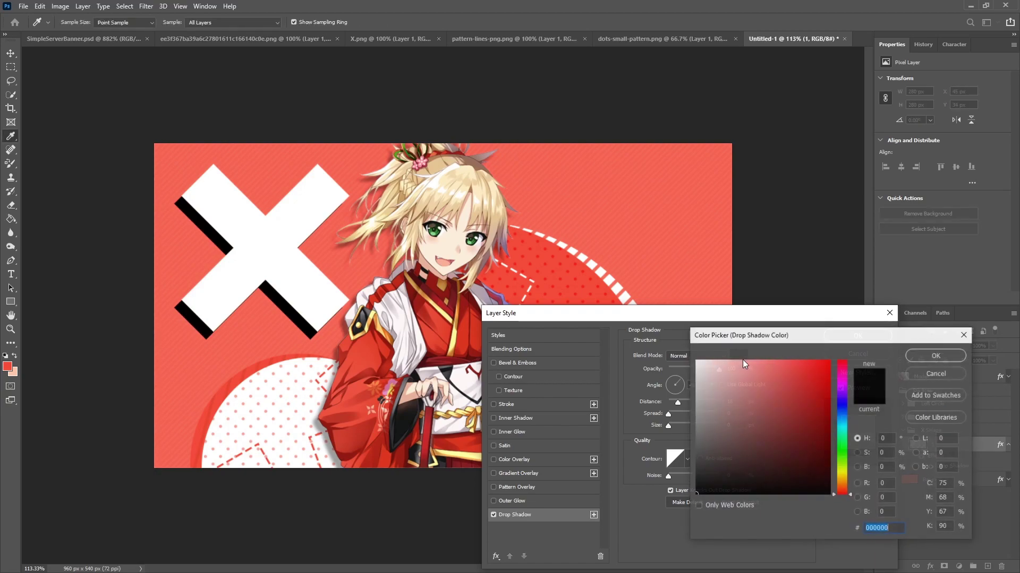
{"action": "type", "text": "ffc6aa"}
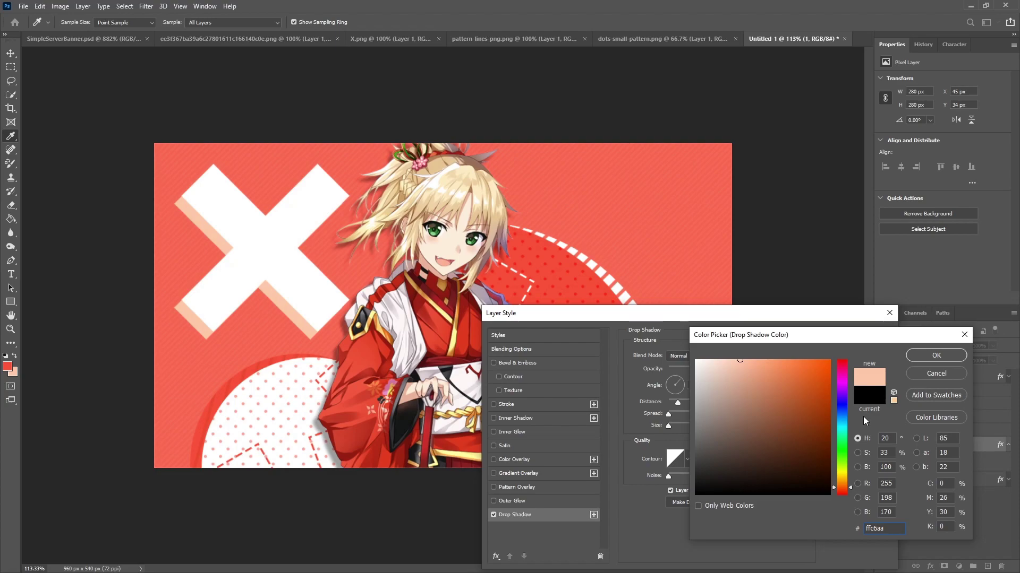
{"action": "left_click", "coordinate": [932, 356]}
{"action": "left_click", "coordinate": [837, 334]}
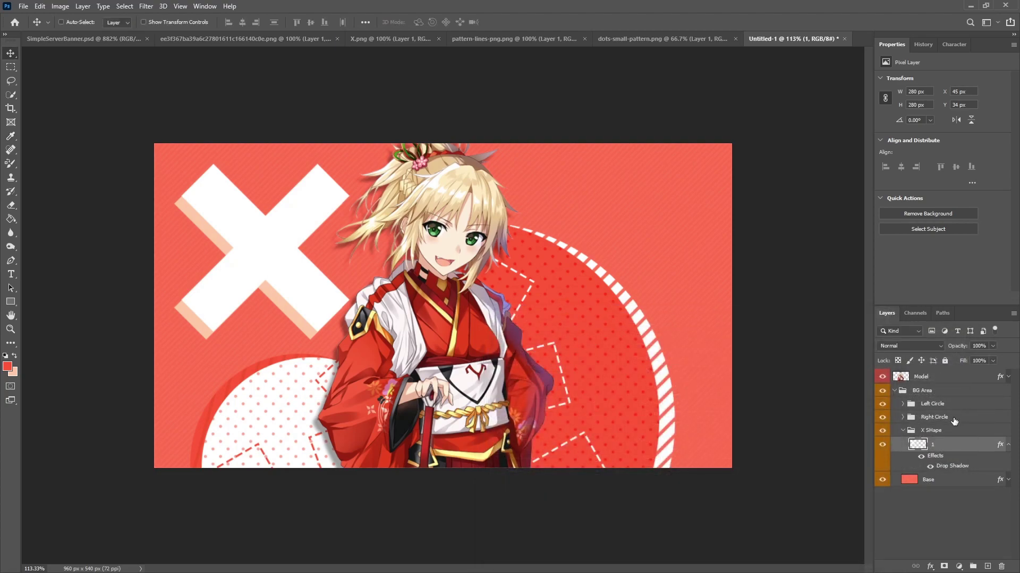
Duplicate layer 1 and rasterize the copy's layer style to bake in its drop shadow.
{"action": "key", "text": "ctrl+j"}
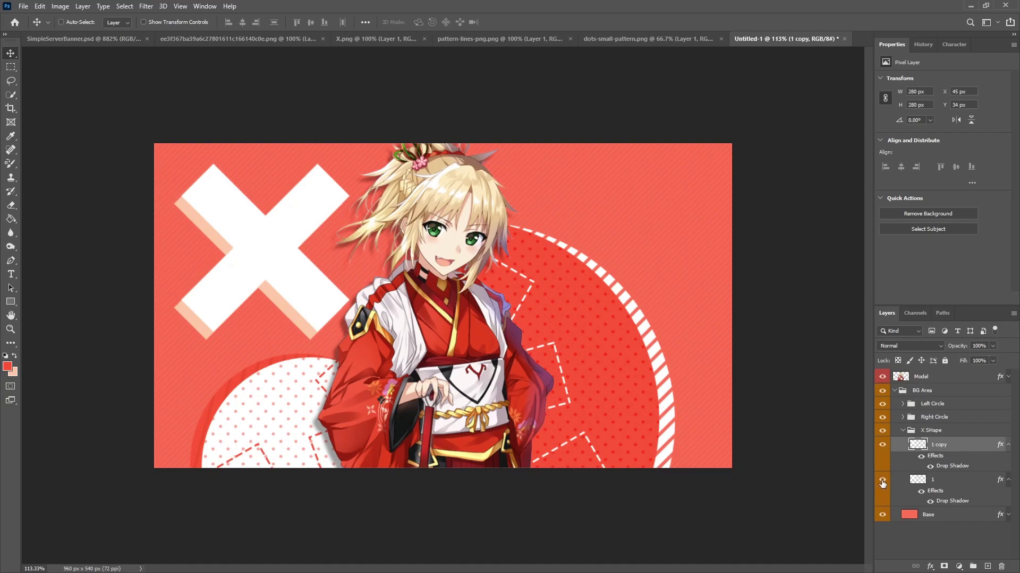
{"action": "left_click", "coordinate": [1007, 480]}
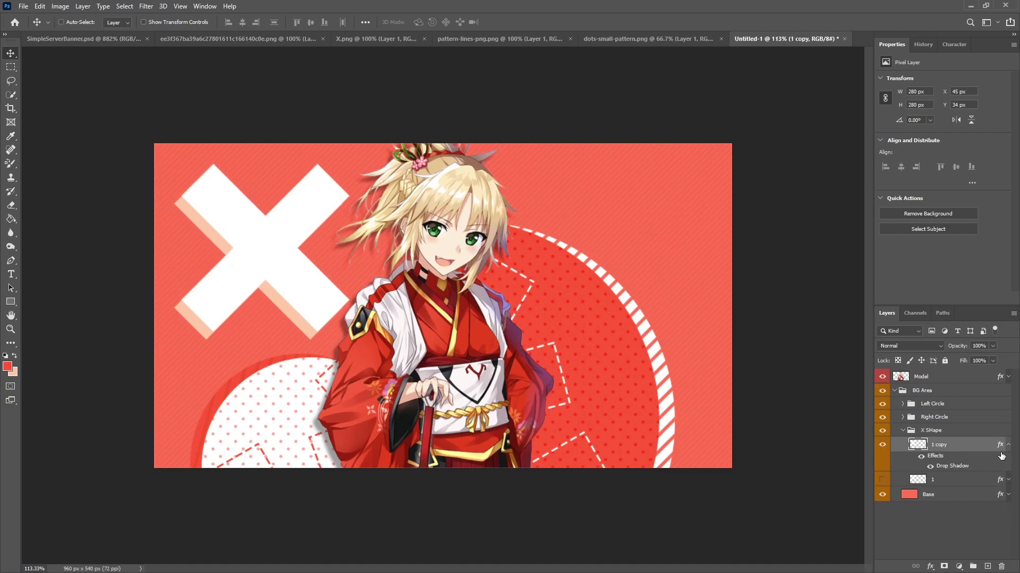
{"action": "right_click", "coordinate": [988, 448]}
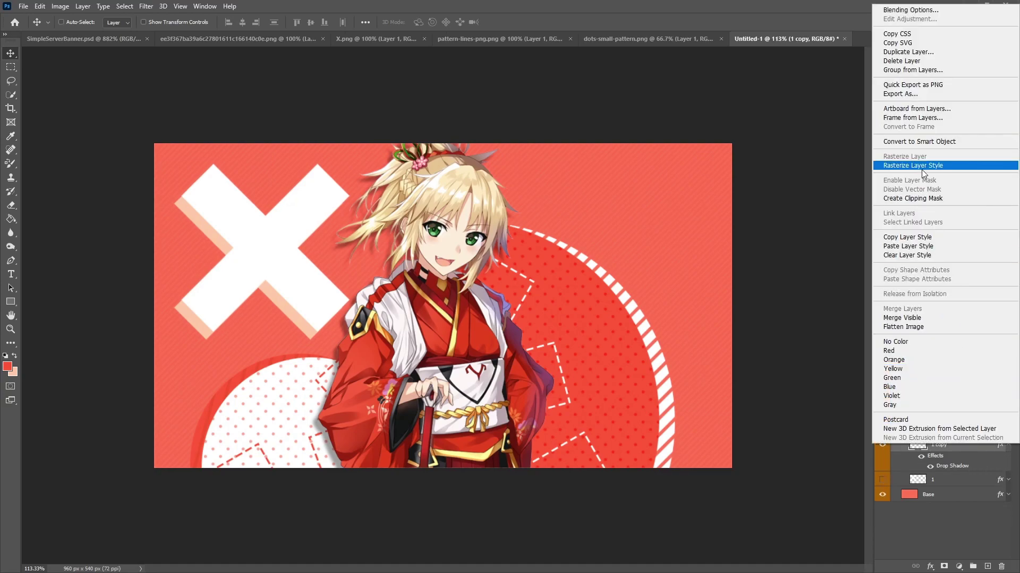
{"action": "left_click", "coordinate": [920, 170]}
Scale the copied X to about a third (about 92 px) near the top-left corner.
{"action": "key", "text": "ctrl+t"}
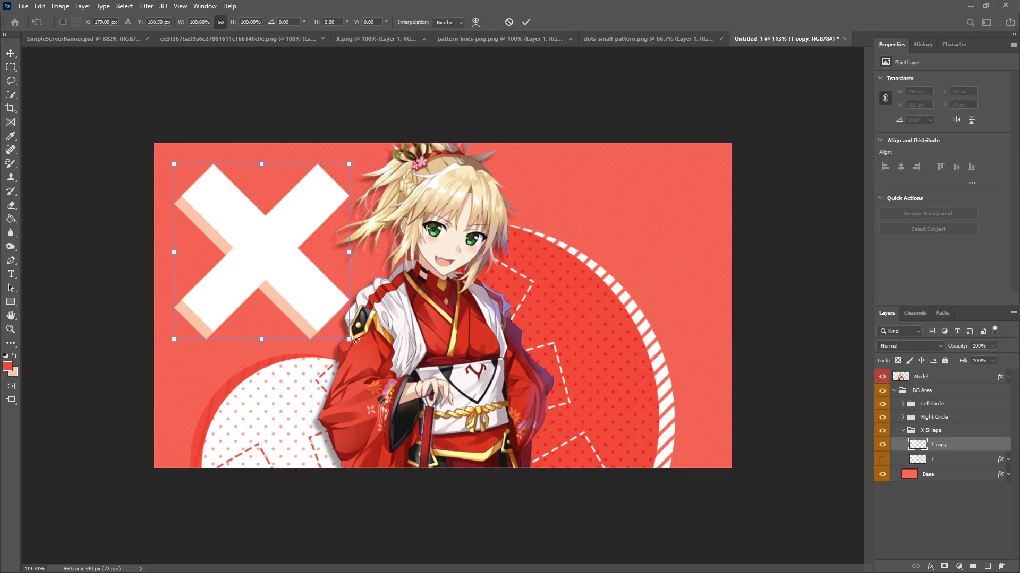
{"action": "left_click_drag", "start_coordinate": [350, 339], "coordinate": [229, 219]}
{"action": "left_click", "coordinate": [525, 22]}
{"action": "scroll", "coordinate": [298, 241], "scroll_direction": "down", "scroll_amount": 2}
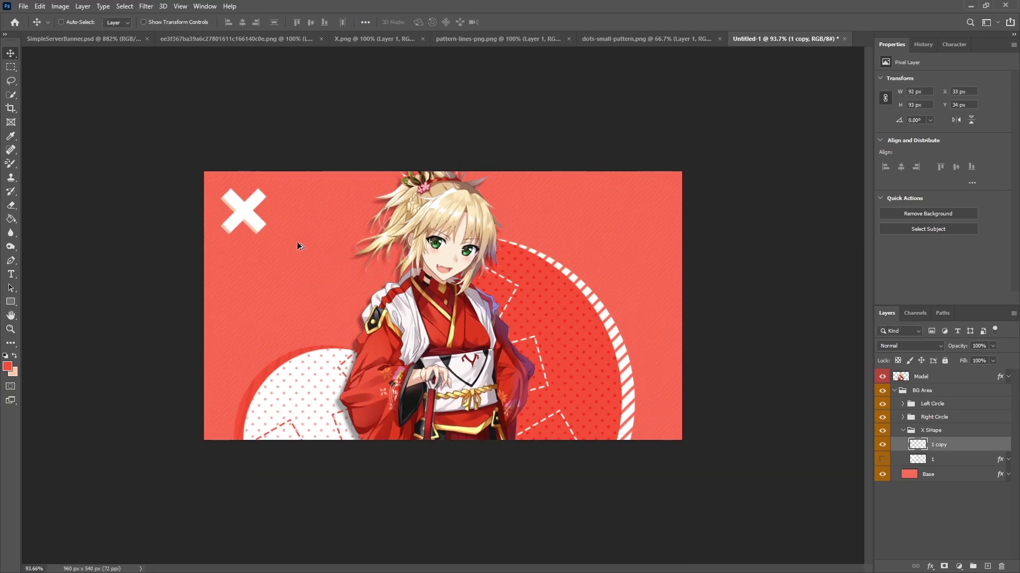
{"action": "scroll", "coordinate": [94, 159], "scroll_direction": "up", "scroll_amount": 10}
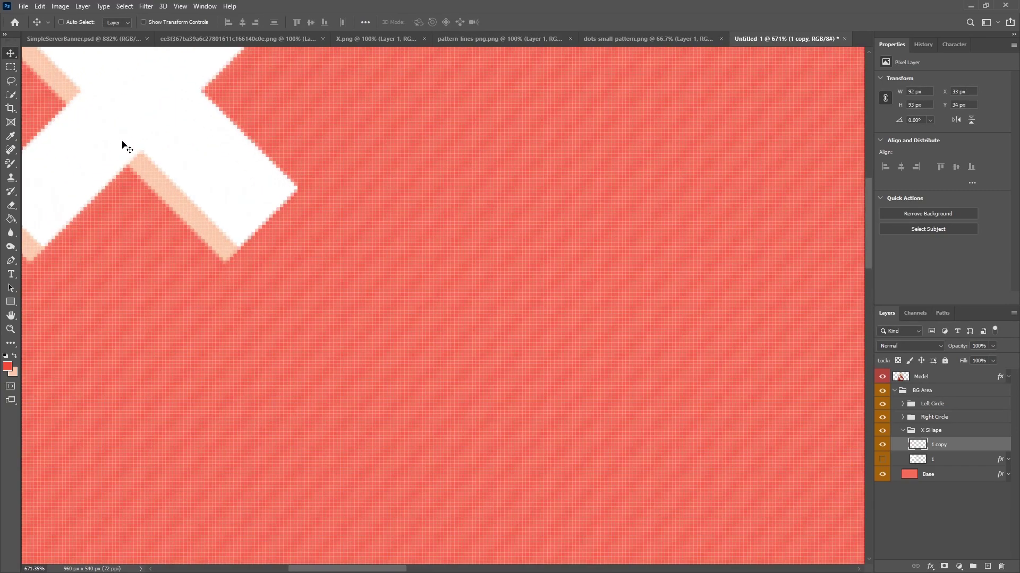
{"action": "scroll", "coordinate": [244, 225], "scroll_direction": "down", "scroll_amount": 6}
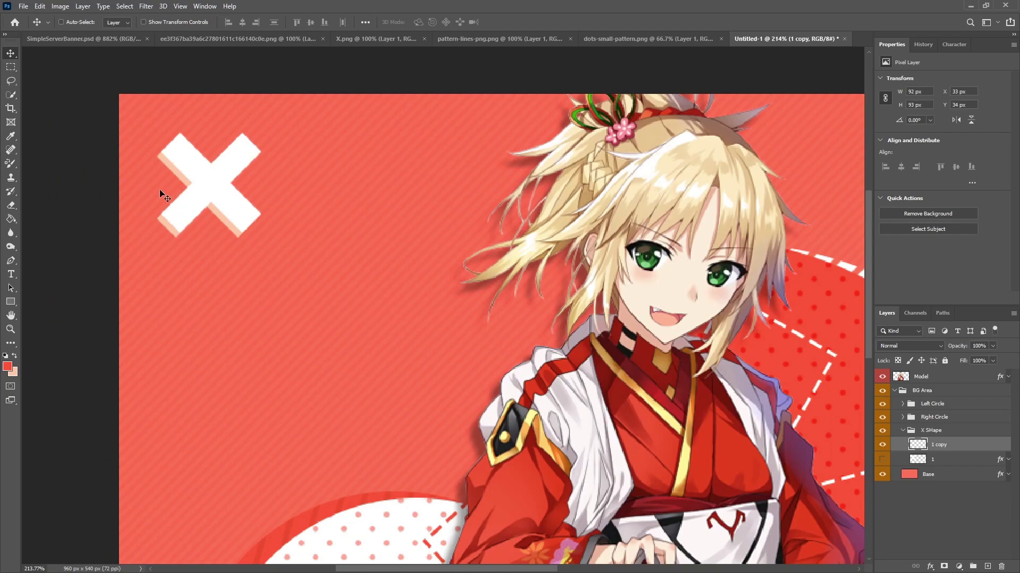
{"action": "scroll", "coordinate": [160, 191], "scroll_direction": "down", "scroll_amount": 2}
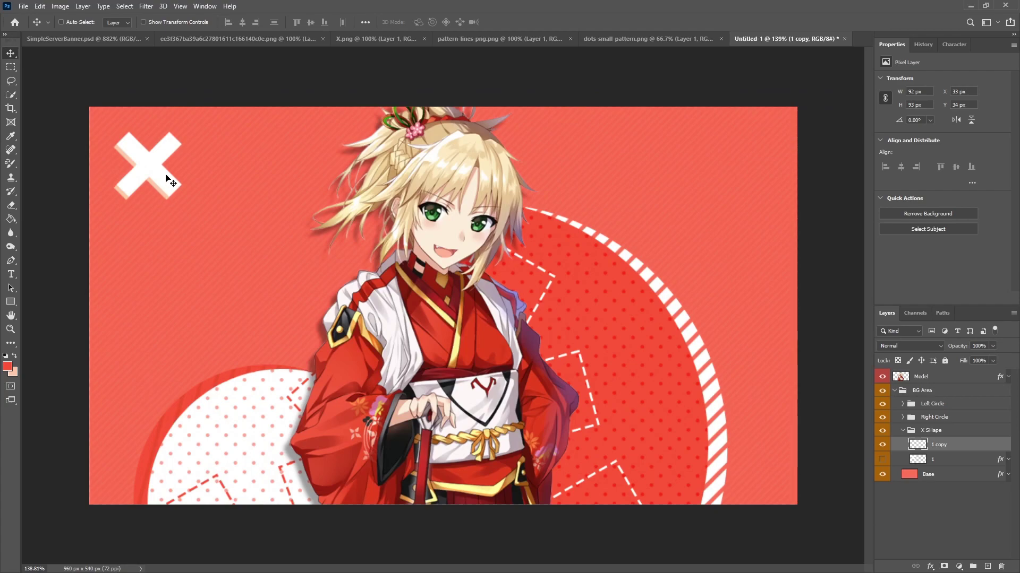
Scale the small X to about 80% and rotate it upright into a plus.
{"action": "key", "text": "ctrl"}
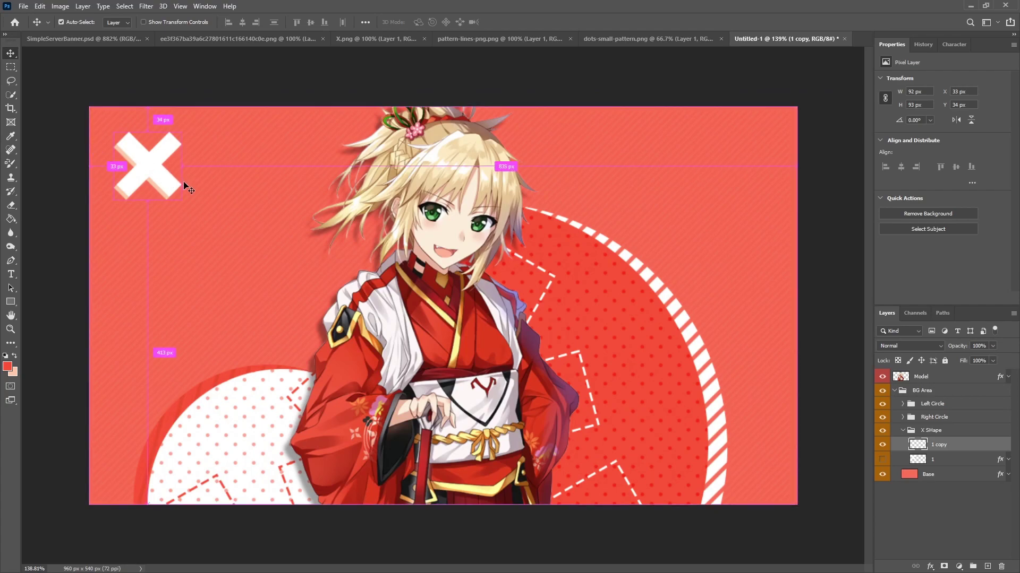
{"action": "key", "text": "ctrl+t"}
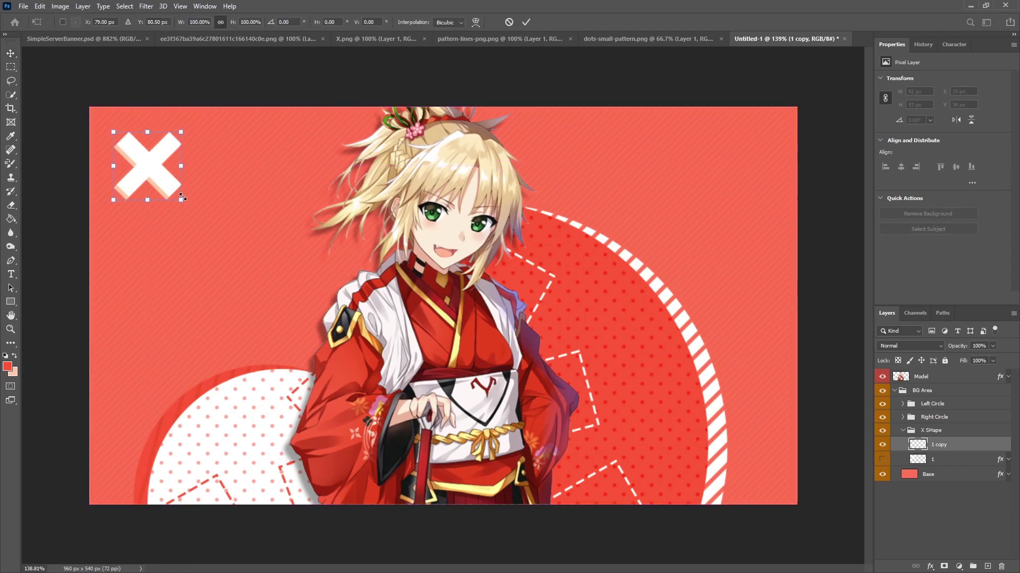
{"action": "left_click_drag", "start_coordinate": [181, 197], "coordinate": [168, 187]}
{"action": "left_click_drag", "start_coordinate": [209, 120], "coordinate": [187, 87]}
{"action": "left_click_drag", "start_coordinate": [138, 159], "coordinate": [151, 127]}
{"action": "left_click", "coordinate": [525, 22]}
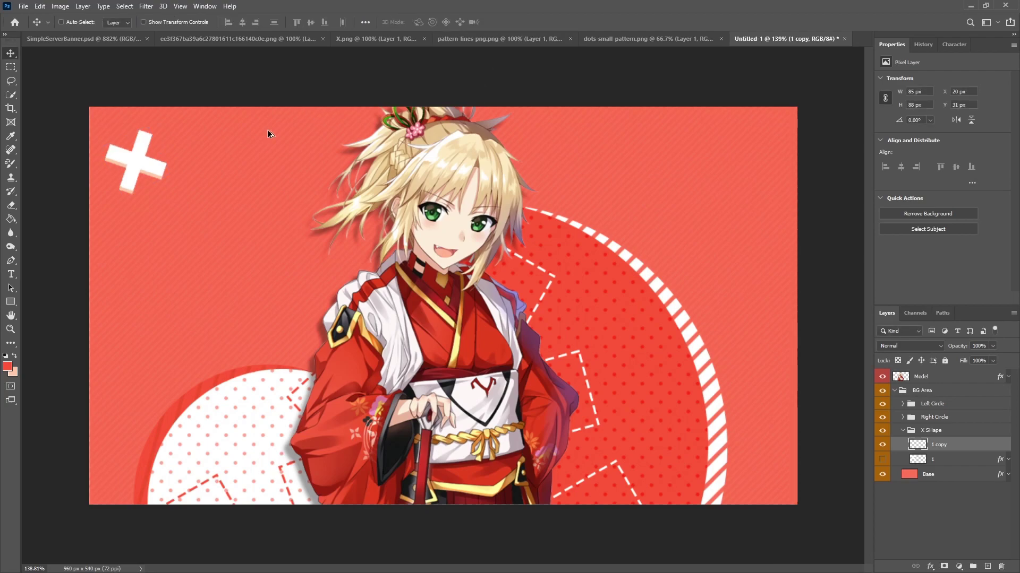
Try duplicate pluses elsewhere on the banner, undo them, and nudge the plus slightly down.
{"action": "left_click_drag", "start_coordinate": [128, 160], "coordinate": [223, 263]}
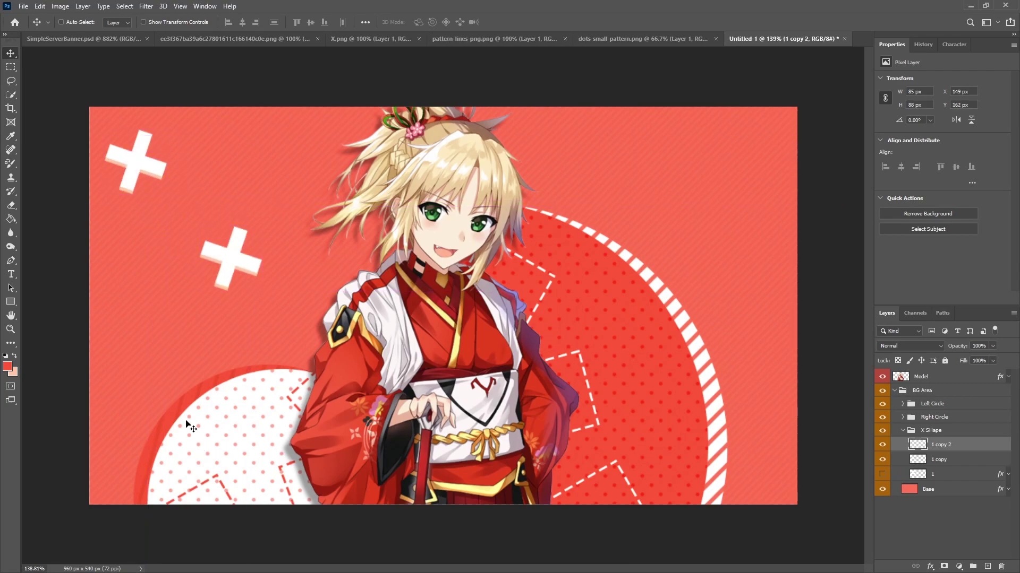
{"action": "key", "text": "ctrl+z"}
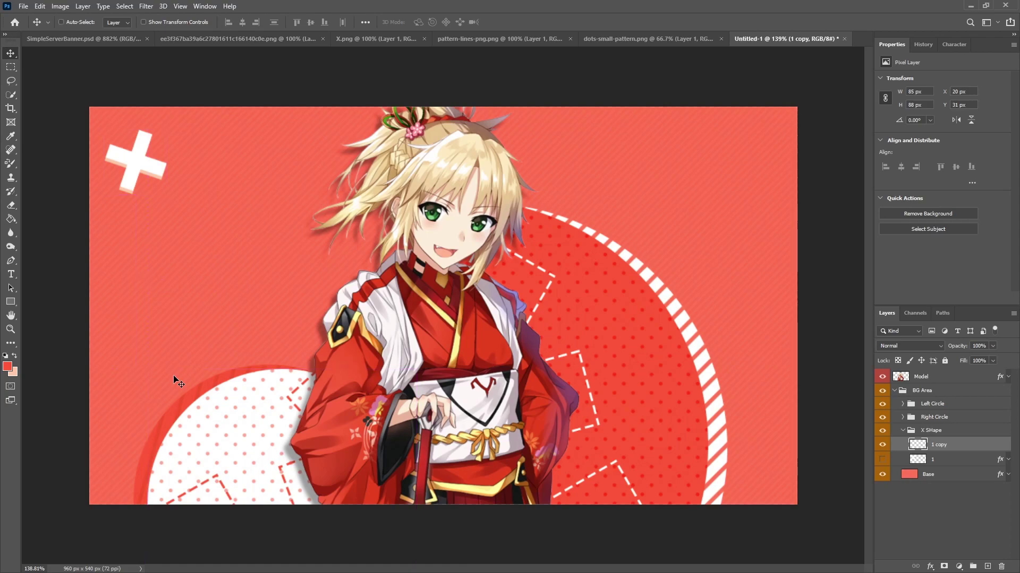
{"action": "key", "text": "ctrl"}
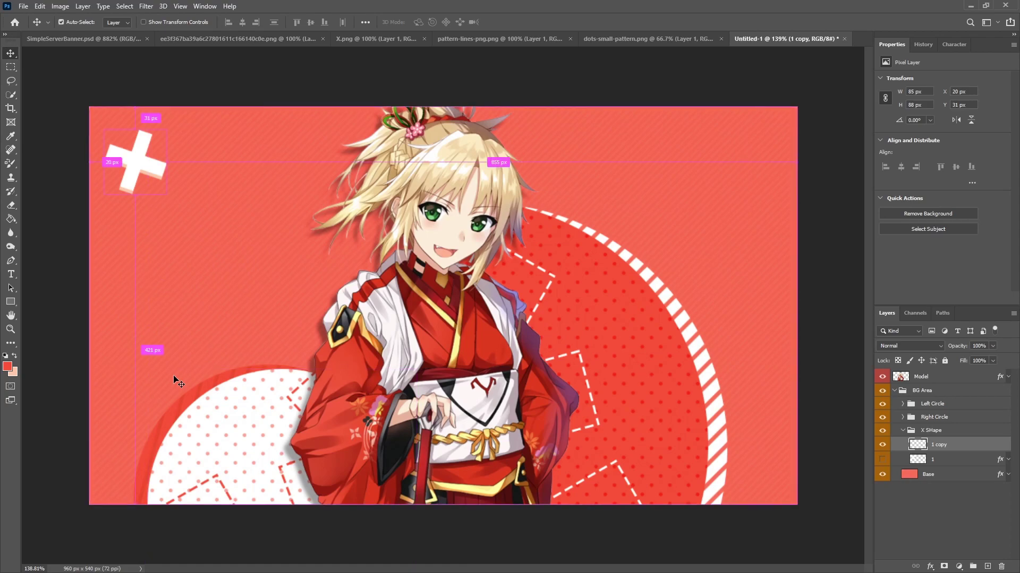
{"action": "mouse_move", "coordinate": [135, 162]}
{"action": "left_mouse_down"}
{"action": "mouse_move", "coordinate": [307, 245]}
{"action": "mouse_move", "coordinate": [135, 162]}
{"action": "left_mouse_up"}
{"action": "key", "text": "ctrl+z"}
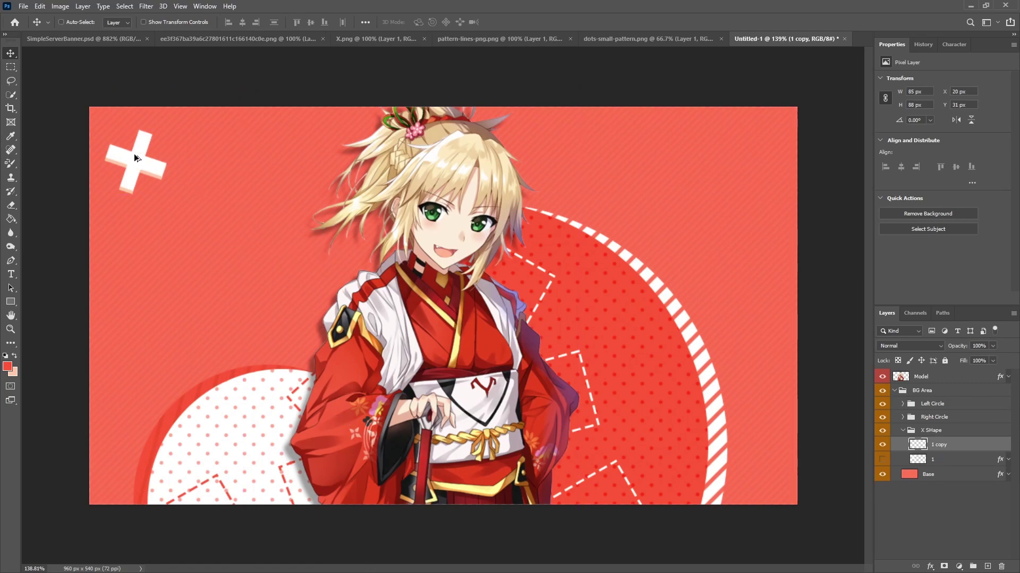
{"action": "left_click_drag", "start_coordinate": [168, 175], "coordinate": [168, 179]}
{"action": "left_click_drag", "start_coordinate": [168, 180], "coordinate": [258, 163]}
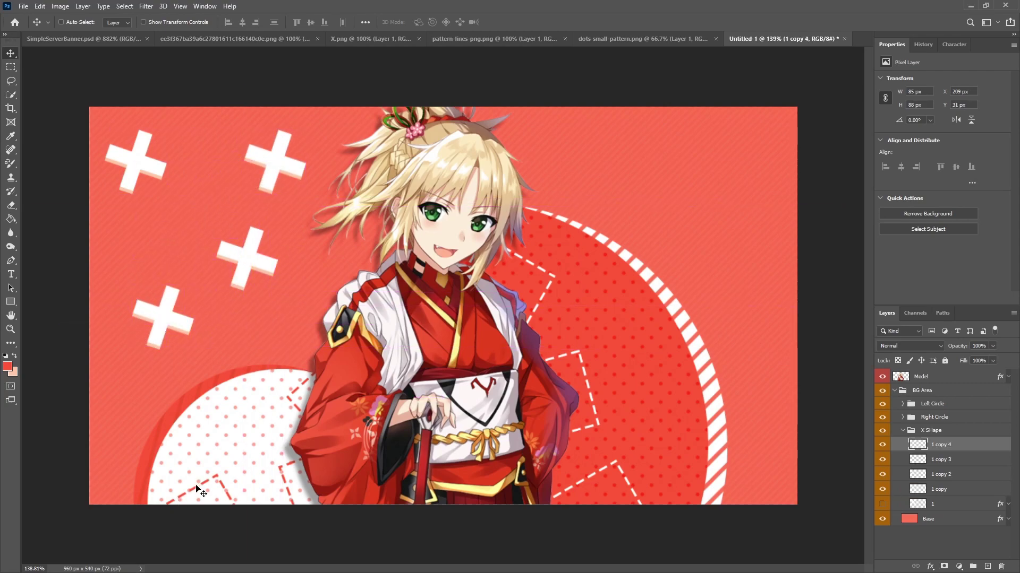
{"action": "key", "text": "ctrl+z"}
{"action": "key", "text": "ctrl+z"}
{"action": "key", "text": "ctrl+z"}
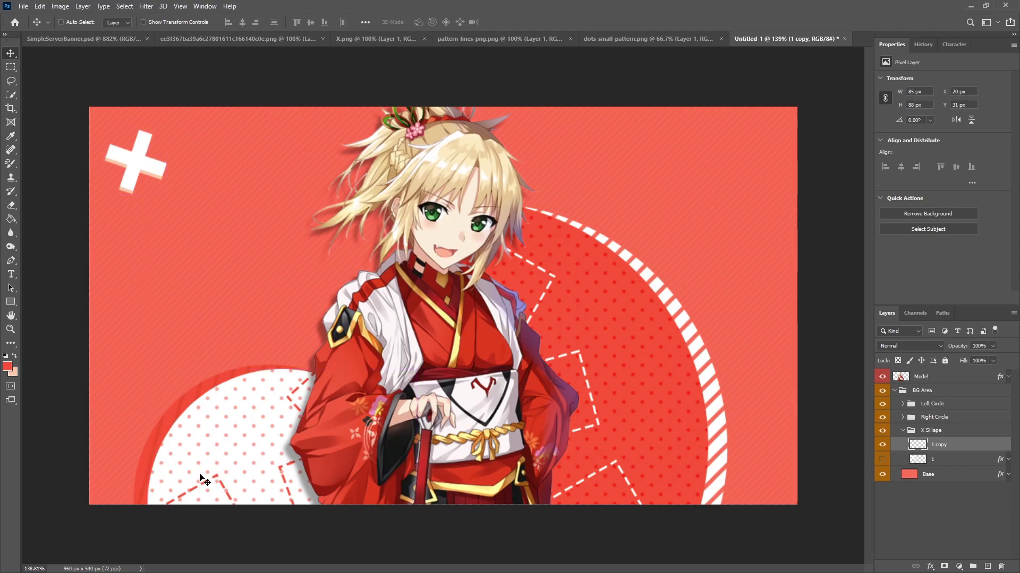
Add a rotated, resized cross copy toward the middle left.
{"action": "key", "text": "ctrl+j"}
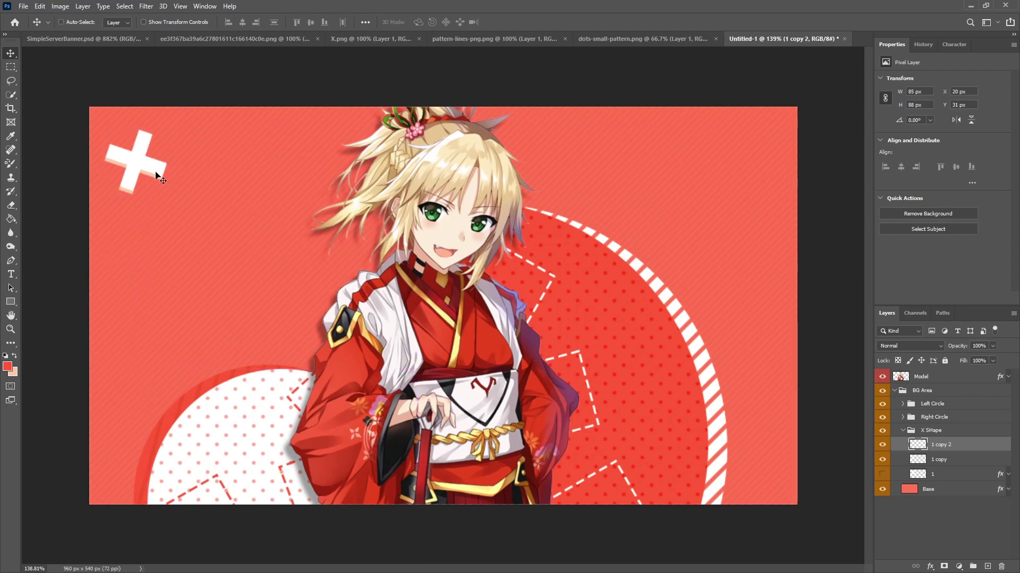
{"action": "left_click_drag", "start_coordinate": [154, 175], "coordinate": [329, 258]}
{"action": "key", "text": "ctrl+t"}
{"action": "left_click", "coordinate": [525, 22]}
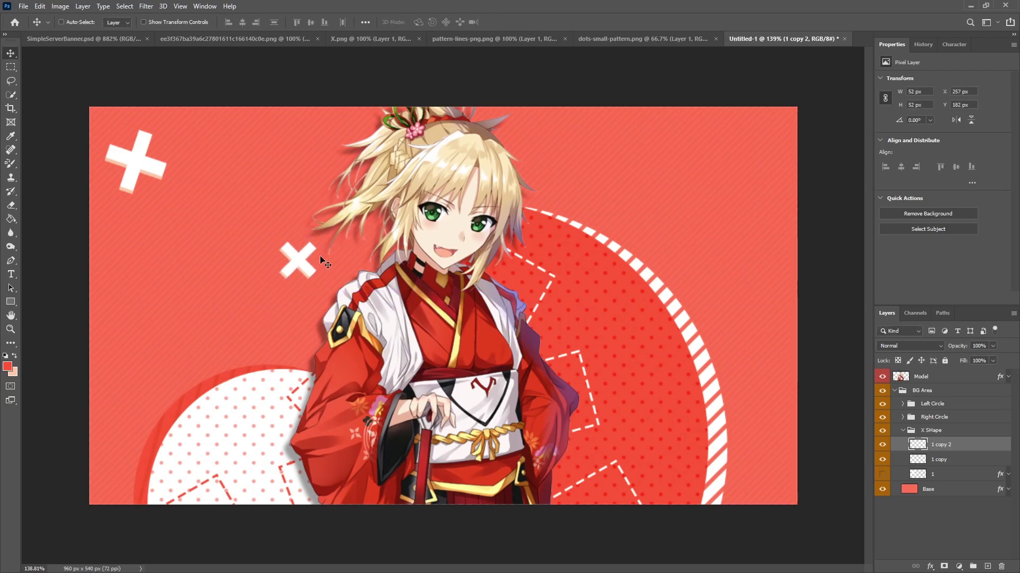
Add another cross copy rotated about -32° at the lower left.
{"action": "key", "text": "ctrl+j"}
{"action": "key", "text": "ctrl+t"}
{"action": "left_click_drag", "start_coordinate": [334, 228], "coordinate": [312, 210]}
{"action": "left_click_drag", "start_coordinate": [298, 259], "coordinate": [120, 411]}
{"action": "left_click", "coordinate": [526, 22]}
Add a small rotated cross on the left, then select all the left-side cross copies.
{"action": "key", "text": "ctrl+j"}
{"action": "key", "text": "ctrl+t"}
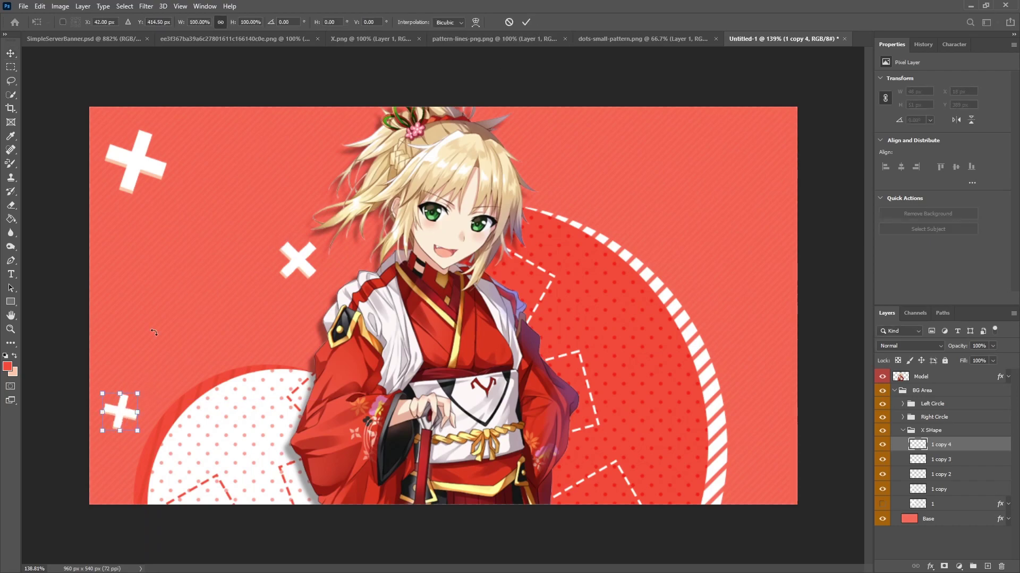
{"action": "left_click_drag", "start_coordinate": [137, 392], "coordinate": [183, 274]}
{"action": "left_click", "coordinate": [526, 22]}
{"action": "left_click", "coordinate": [922, 489], "text": "shift"}
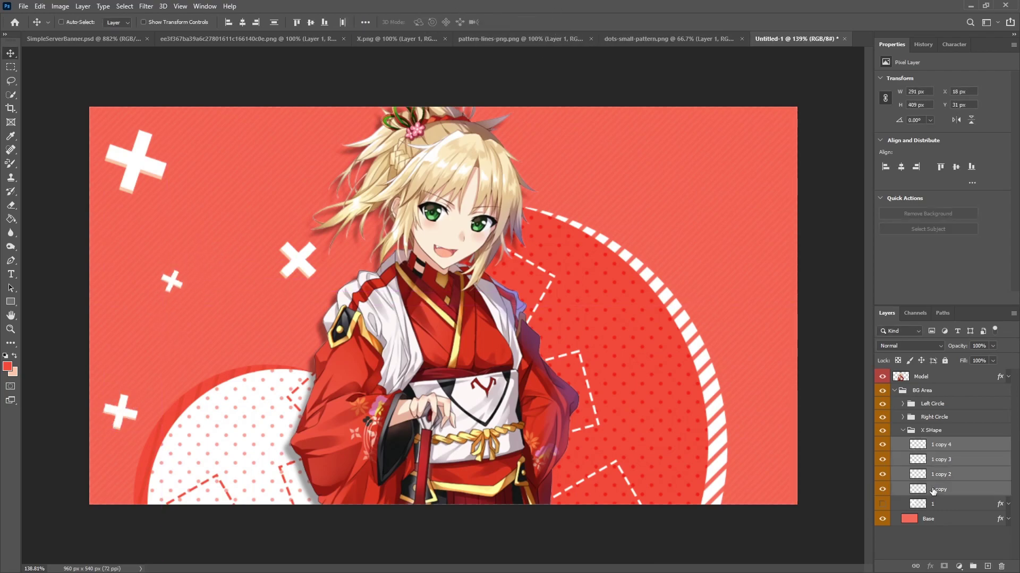
Group the left-side cross copies into a group named 'Left'.
{"action": "key", "text": "ctrl+g"}
{"action": "double_click", "coordinate": [938, 444]}
{"action": "type", "text": "Left"}
{"action": "key", "text": "Return"}
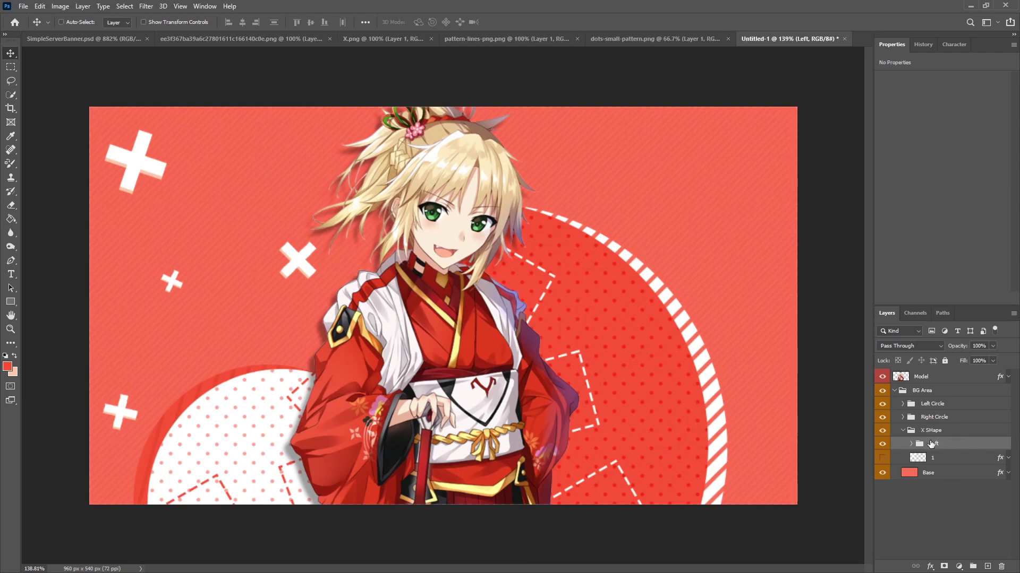
Duplicate the large X in layer 1, hide the original, and rasterize the copy's layer style.
{"action": "left_click", "coordinate": [952, 463]}
{"action": "left_click", "coordinate": [882, 458]}
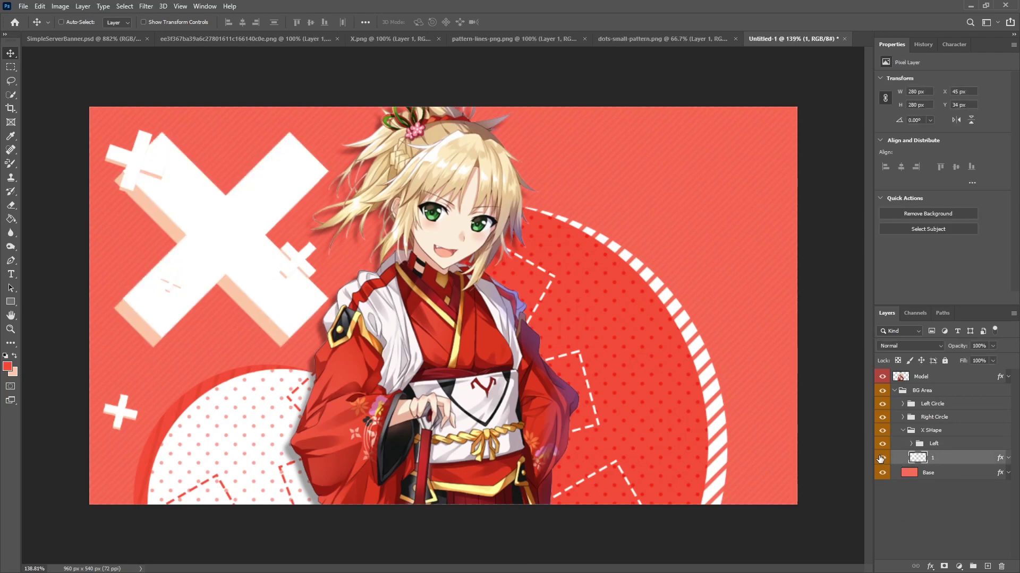
{"action": "left_click", "coordinate": [882, 458]}
{"action": "key", "text": "ctrl+j"}
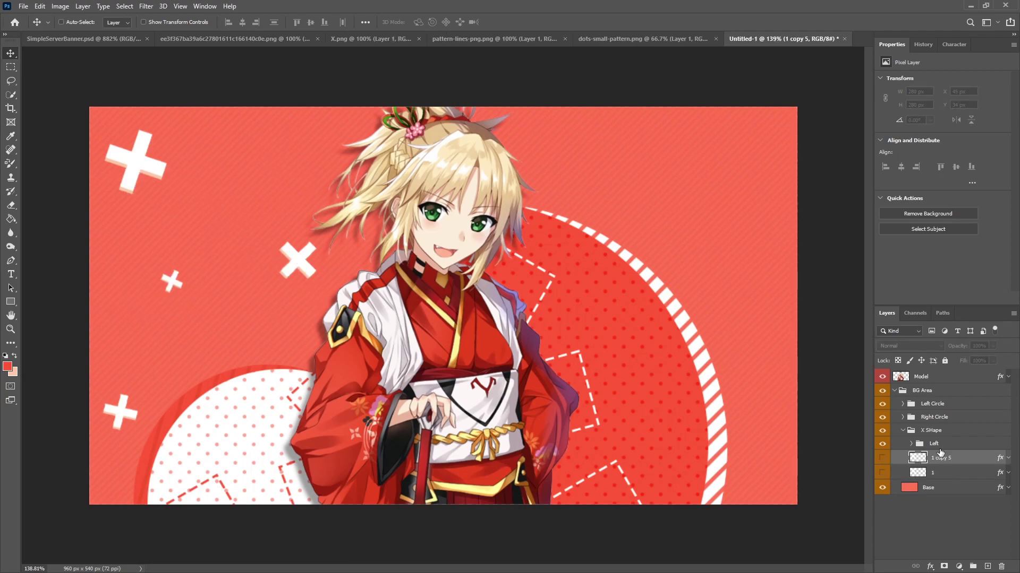
{"action": "left_click", "coordinate": [882, 458]}
{"action": "right_click", "coordinate": [952, 461]}
{"action": "left_click", "coordinate": [903, 182]}
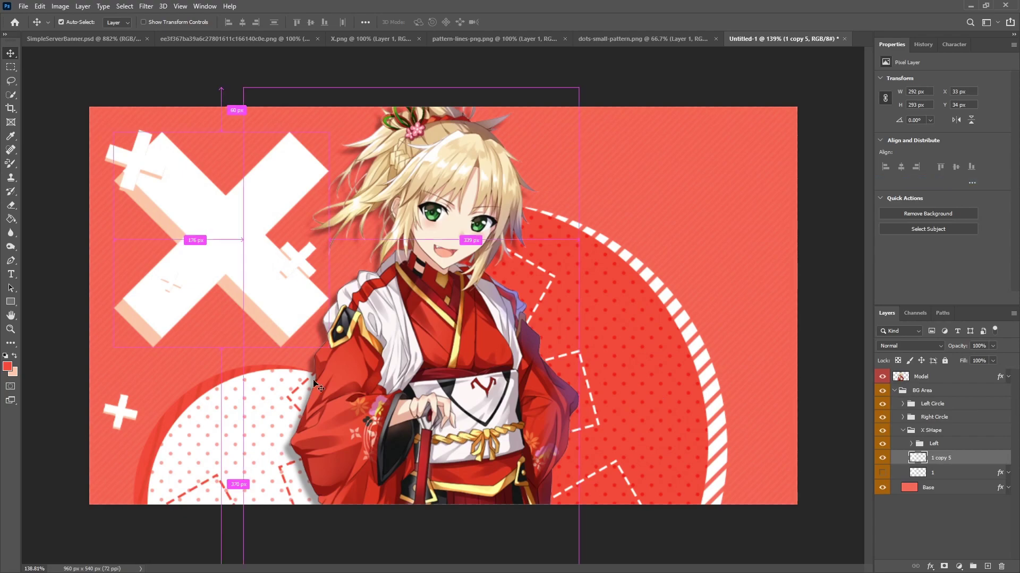
Mirror the duplicate X horizontally at -100% width and move it to the top right.
{"action": "key", "text": "ctrl+t"}
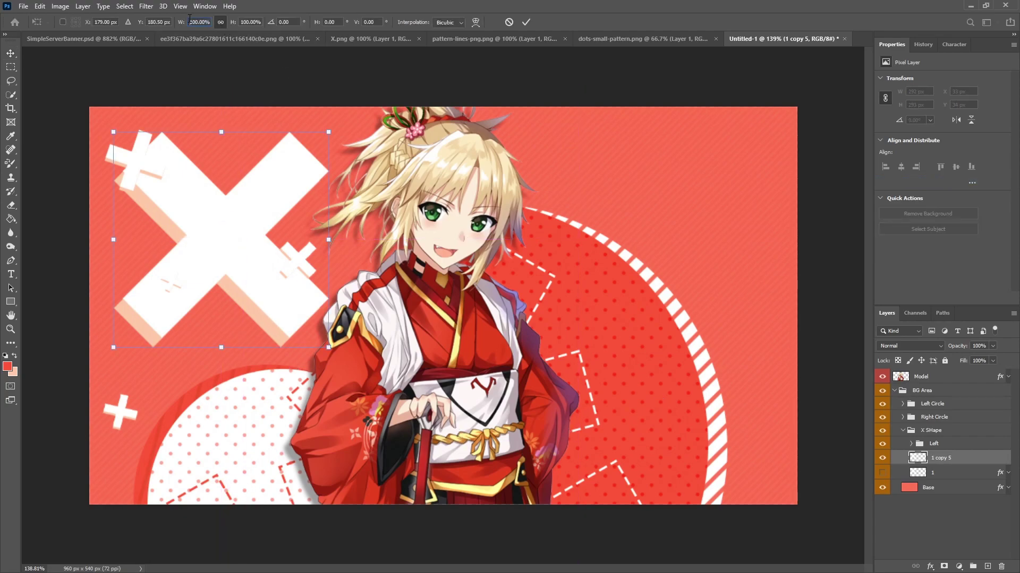
{"action": "type", "text": "-"}
{"action": "key", "text": "Return"}
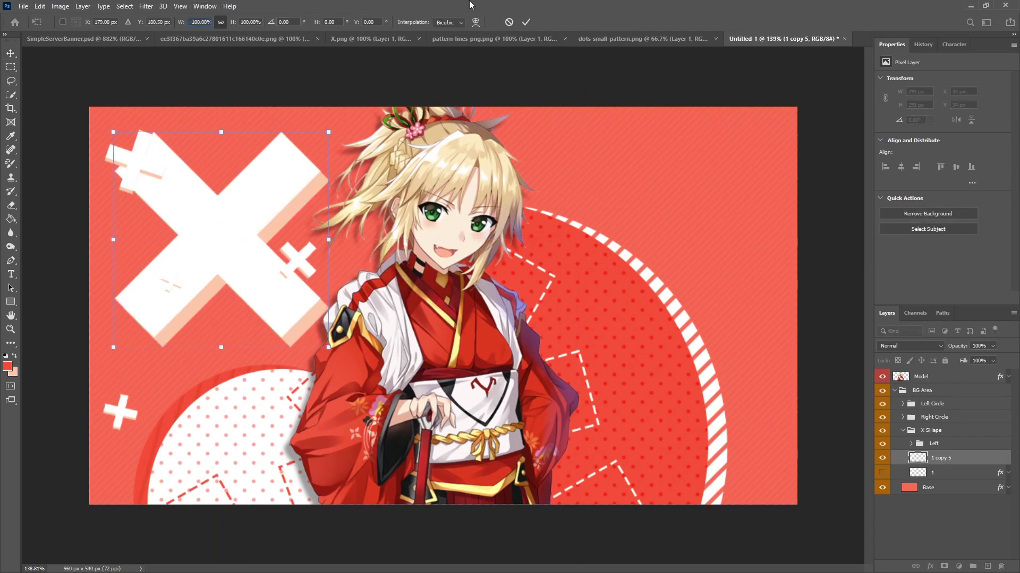
{"action": "left_click", "coordinate": [530, 21]}
{"action": "key", "text": "v"}
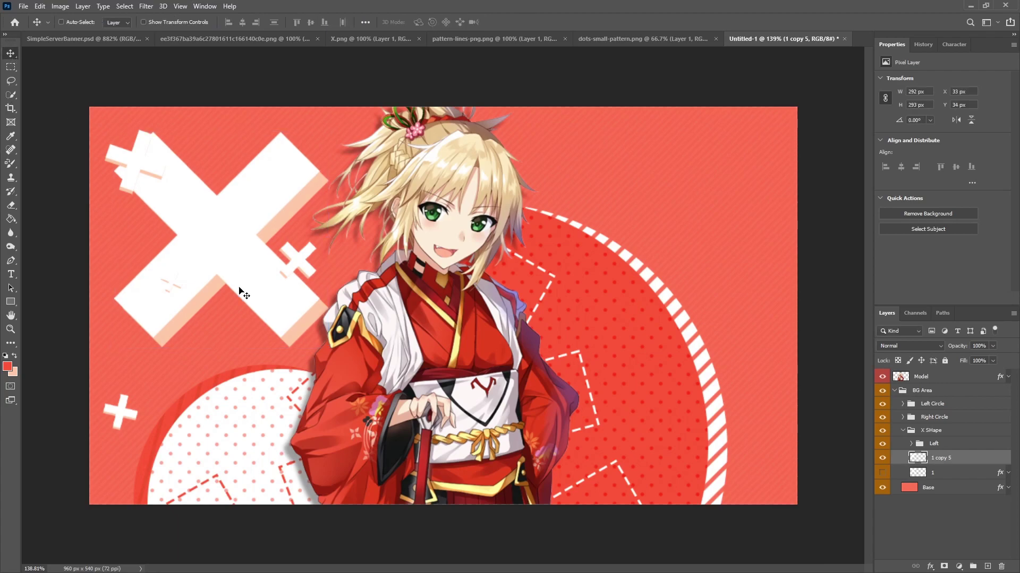
{"action": "left_click_drag", "start_coordinate": [240, 273], "coordinate": [711, 267]}
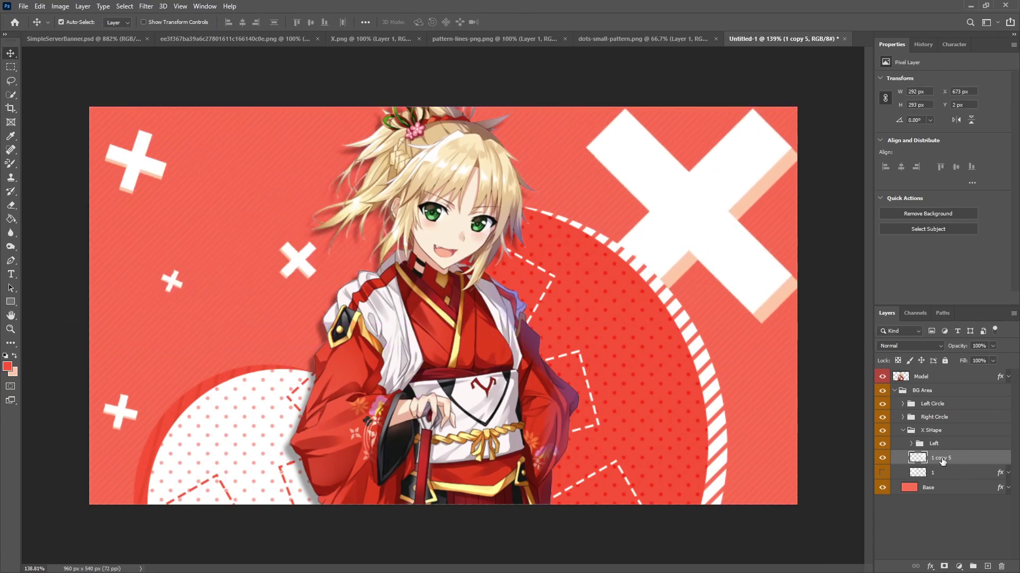
Put the mirrored X into a new group named 'Right'.
{"action": "key", "text": "ctrl+g"}
{"action": "double_click", "coordinate": [939, 457]}
{"action": "type", "text": "Right"}
{"action": "key", "text": "Return"}
{"action": "left_click", "coordinate": [947, 472]}
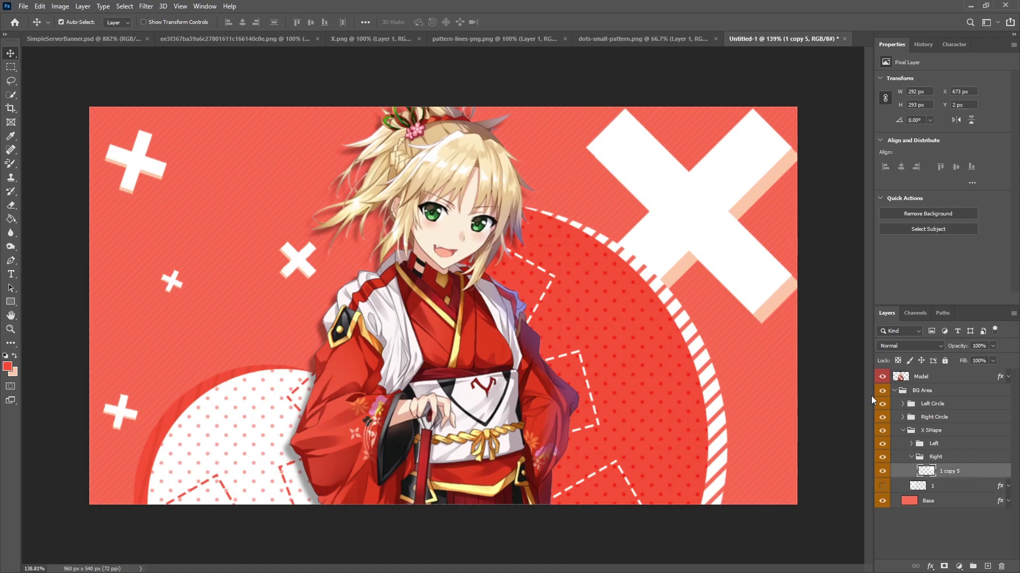
Shrink the right X to about 80 px and rotate it into the top-right corner.
{"action": "key", "text": "ctrl+t"}
{"action": "left_click_drag", "start_coordinate": [801, 324], "coordinate": [793, 144]}
{"action": "left_click_drag", "start_coordinate": [735, 173], "coordinate": [739, 161]}
{"action": "left_click", "coordinate": [529, 22]}
Add a smaller, rotated cross copy at the lower right.
{"action": "key", "text": "ctrl+j"}
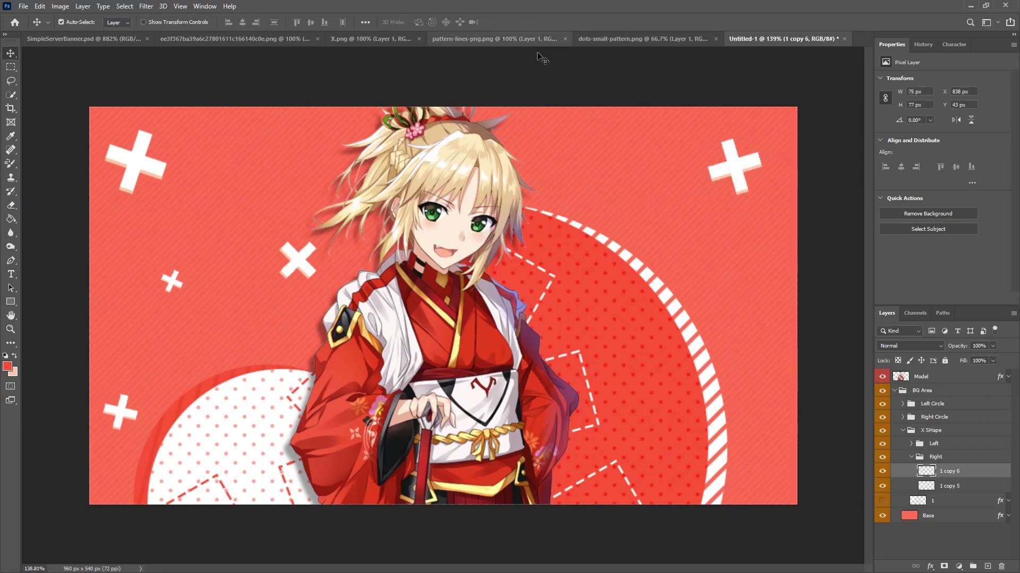
{"action": "key", "text": "ctrl+t"}
{"action": "left_click_drag", "start_coordinate": [762, 139], "coordinate": [797, 380]}
{"action": "left_click_drag", "start_coordinate": [777, 426], "coordinate": [776, 423]}
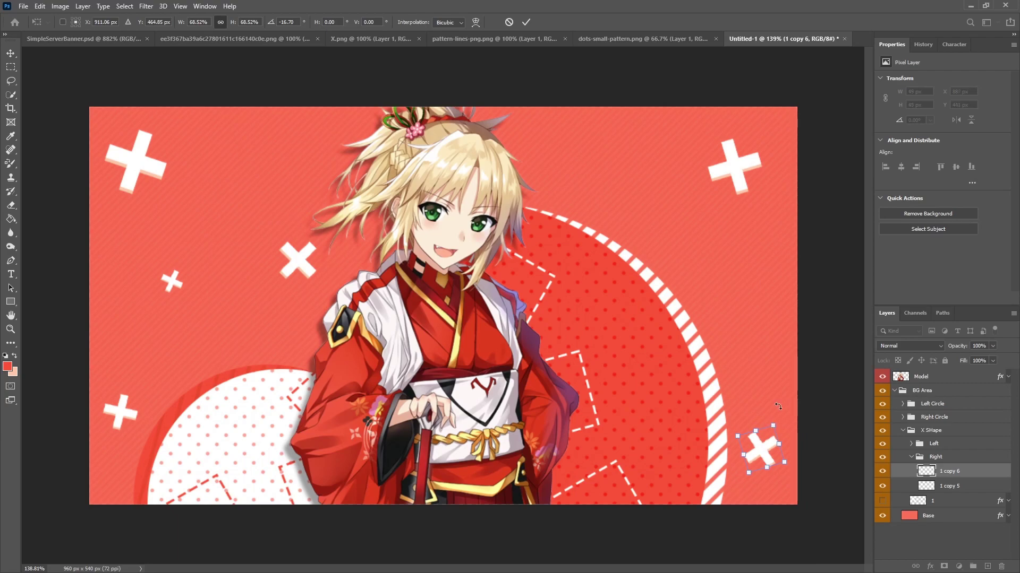
{"action": "left_click", "coordinate": [526, 22]}
Add a slightly resized cross copy near the top of the hair.
{"action": "key", "text": "ctrl+j"}
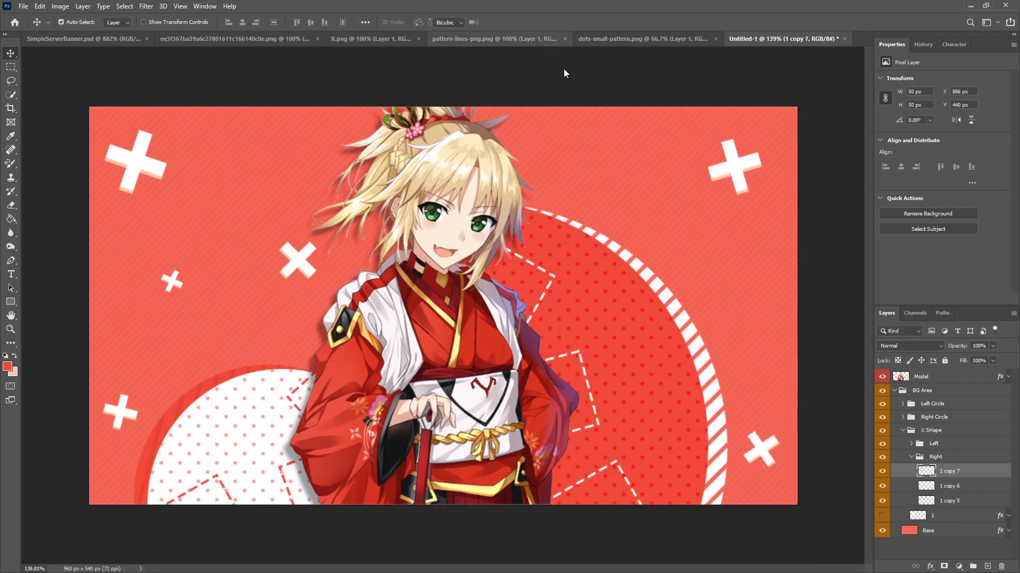
{"action": "key", "text": "ctrl+t"}
{"action": "left_click_drag", "start_coordinate": [765, 450], "coordinate": [564, 150]}
{"action": "left_click_drag", "start_coordinate": [578, 130], "coordinate": [573, 114]}
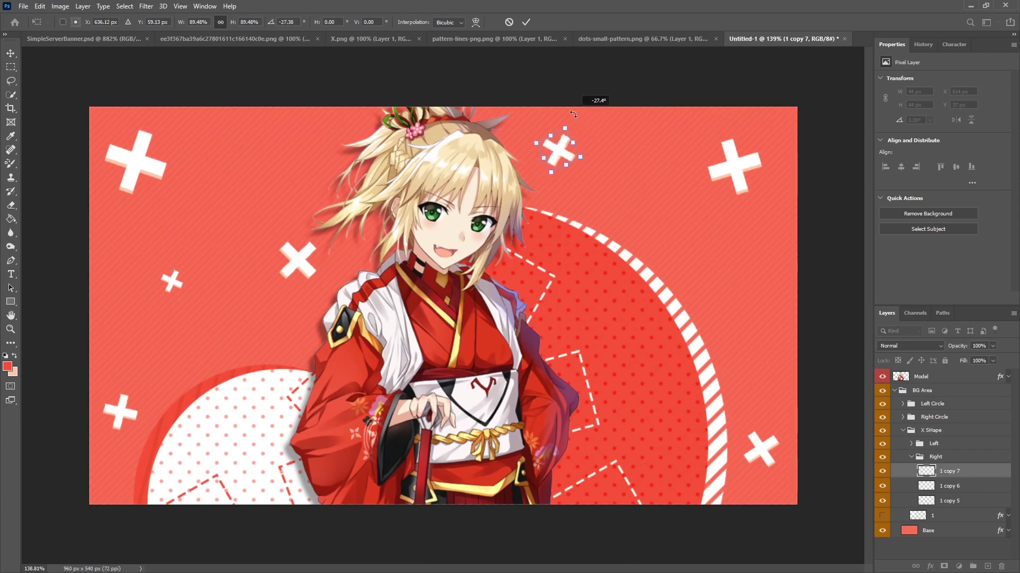
{"action": "left_click", "coordinate": [525, 22]}
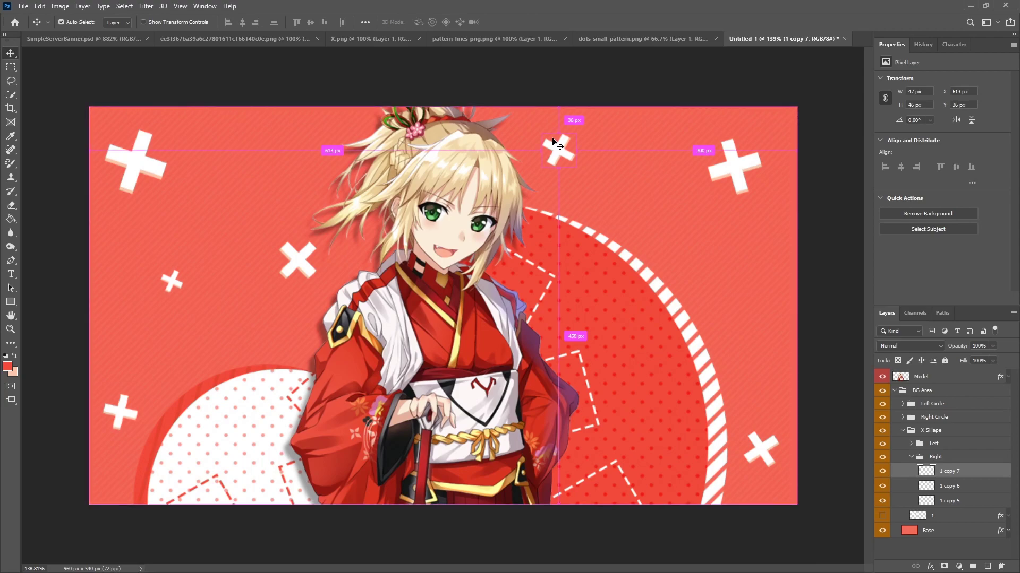
Add a tiny cross copy at mid-right, nudged 5 px down.
{"action": "key", "text": "ctrl+j"}
{"action": "key", "text": "ctrl+t"}
{"action": "left_click_drag", "start_coordinate": [554, 148], "coordinate": [770, 329]}
{"action": "left_click", "coordinate": [526, 21]}
{"action": "left_click_drag", "start_coordinate": [776, 381], "coordinate": [776, 384]}
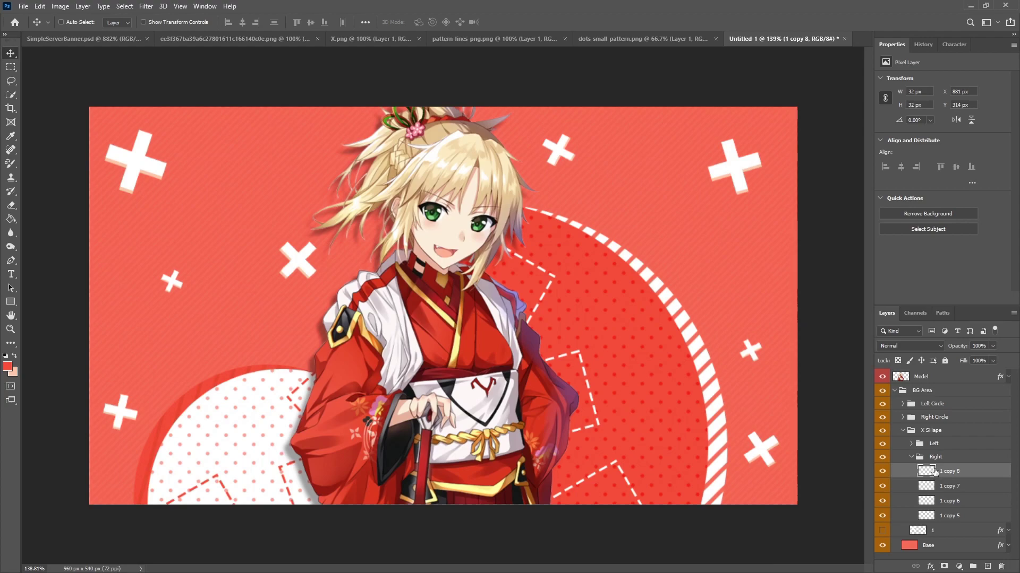
Collapse the Right and X Shape groups, then add a new layer inside a group named 'Misc. Shapes'.
{"action": "left_click", "coordinate": [913, 456]}
{"action": "left_click", "coordinate": [912, 457]}
{"action": "left_click", "coordinate": [903, 430]}
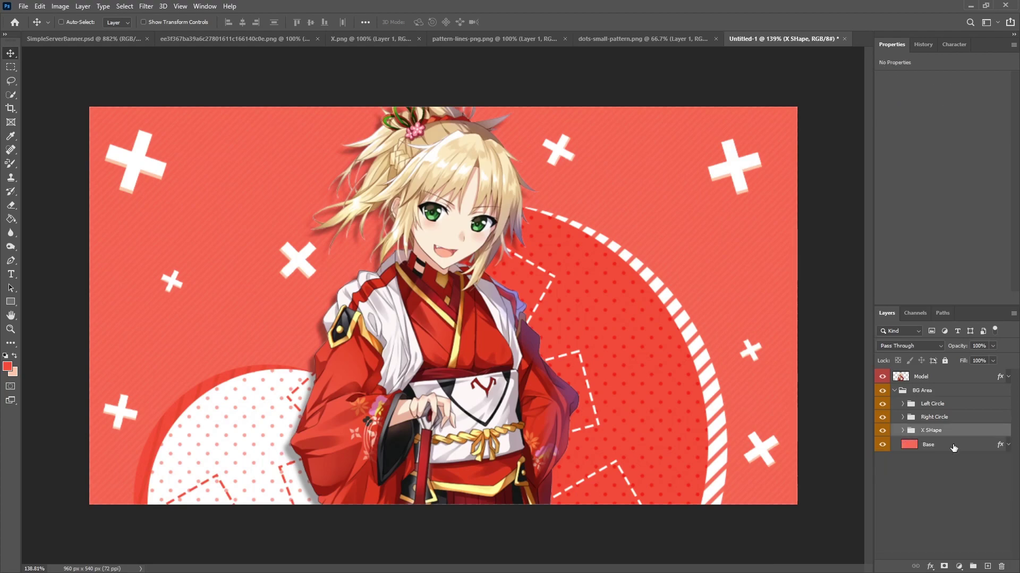
{"action": "left_click", "coordinate": [987, 566]}
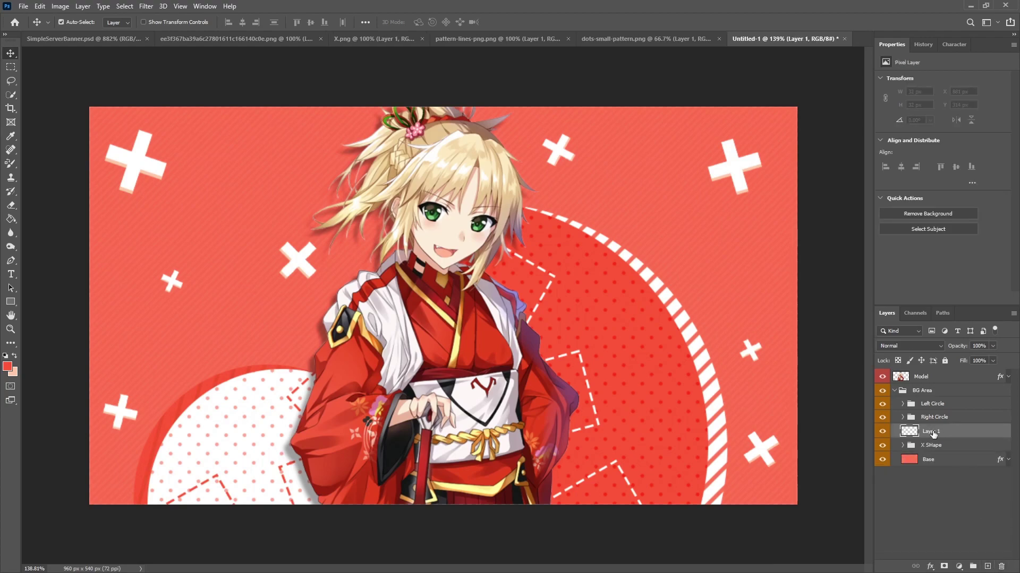
{"action": "key", "text": "ctrl+g"}
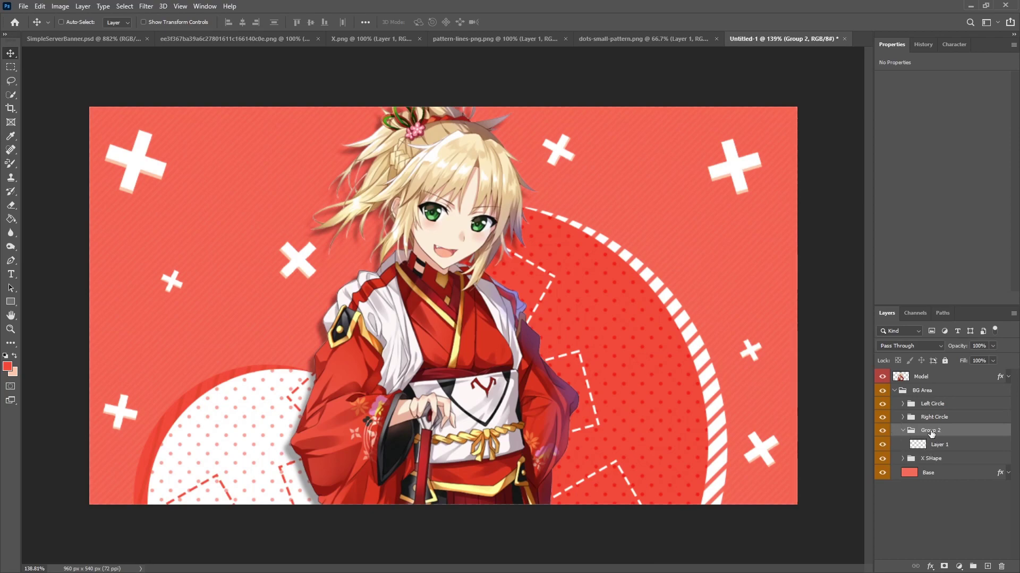
{"action": "double_click", "coordinate": [930, 431]}
{"action": "type", "text": "Misc. Shapes"}
{"action": "key", "text": "Return"}
{"action": "left_click", "coordinate": [937, 450]}
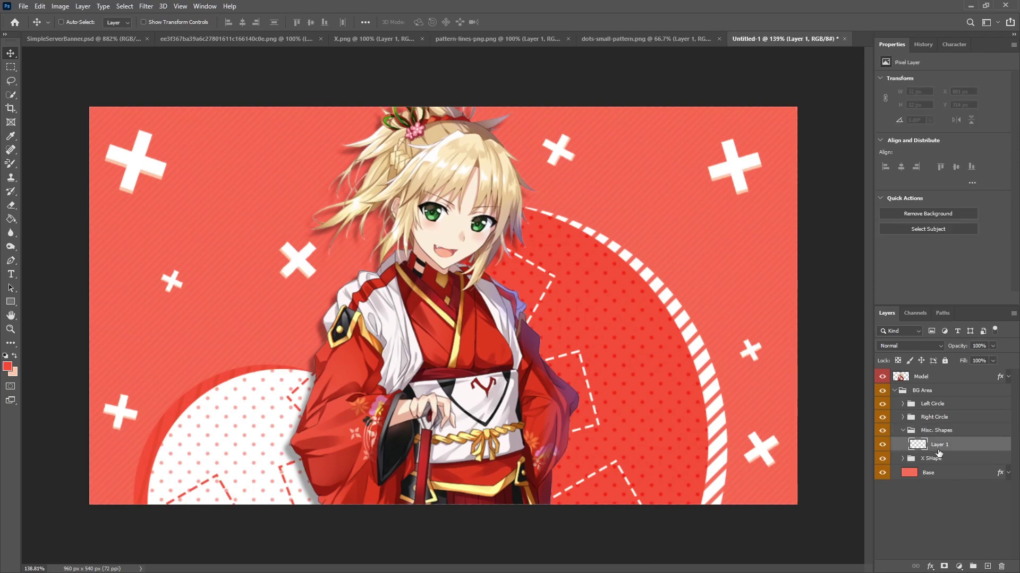
Set the foreground to white (ffffff) and draw a 212 px square with a white dashed outline at right.
{"action": "left_click", "coordinate": [7, 368]}
{"action": "type", "text": "ffffff"}
{"action": "left_click", "coordinate": [942, 357]}
{"action": "left_click", "coordinate": [15, 305]}
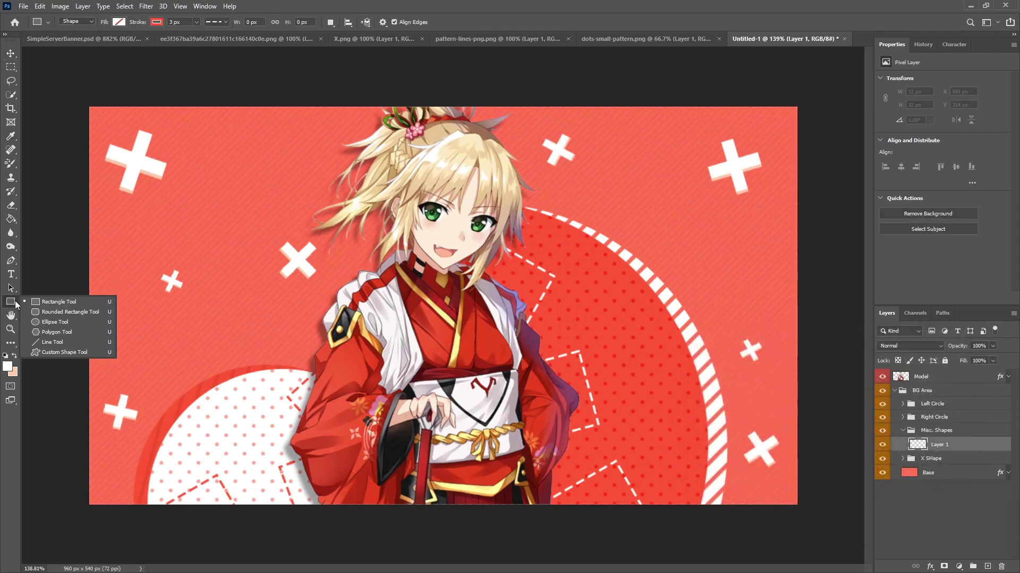
{"action": "left_click", "coordinate": [157, 22]}
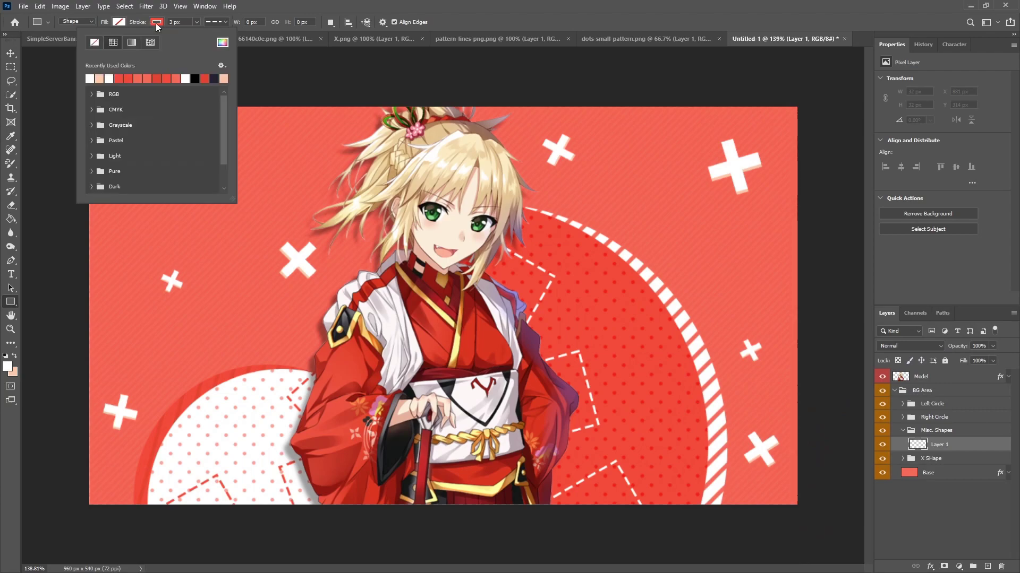
{"action": "left_click", "coordinate": [89, 79]}
{"action": "key", "text": "Return"}
{"action": "scroll", "coordinate": [694, 302], "scroll_direction": "down", "scroll_amount": 3}
{"action": "scroll", "coordinate": [694, 302], "scroll_direction": "up", "scroll_amount": 3}
{"action": "scroll", "coordinate": [698, 302], "scroll_direction": "down", "scroll_amount": 1}
{"action": "left_click_drag", "start_coordinate": [618, 199], "coordinate": [756, 340]}
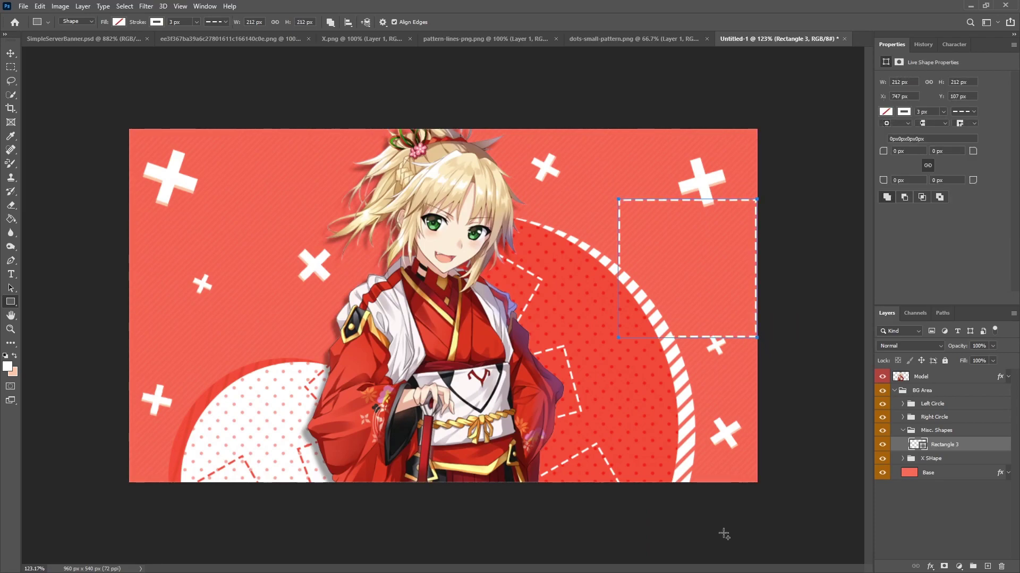
Rotate the dashed square to -15° and move it up-left.
{"action": "key", "text": "ctrl+t"}
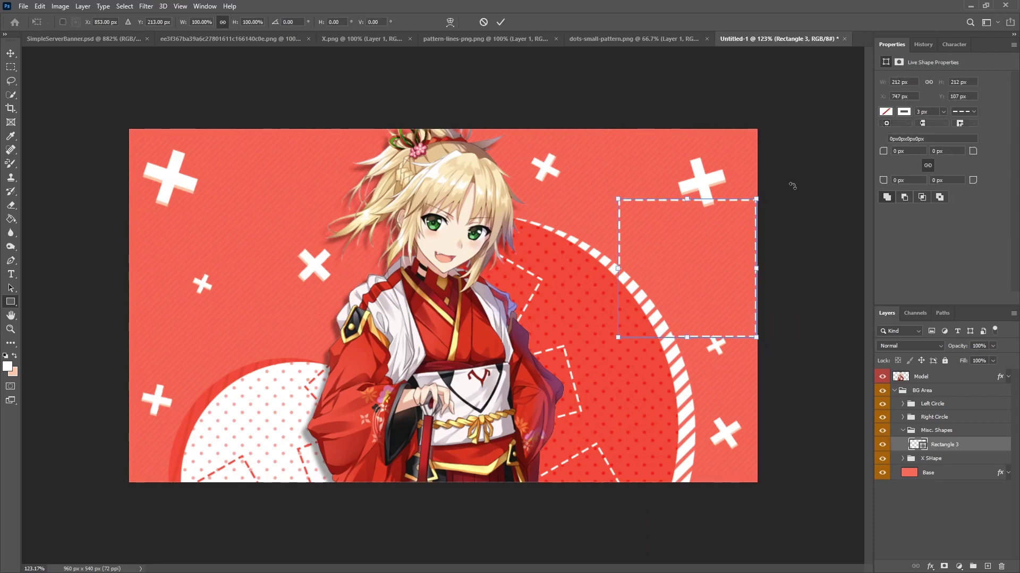
{"action": "left_click_drag", "start_coordinate": [786, 155], "coordinate": [743, 176]}
{"action": "left_click_drag", "start_coordinate": [687, 318], "coordinate": [643, 126]}
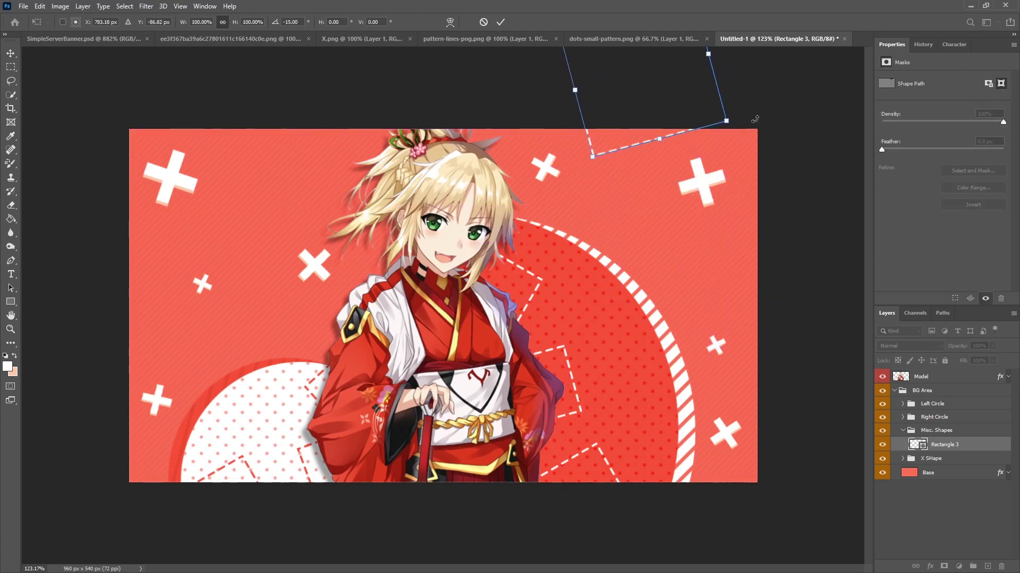
{"action": "left_click", "coordinate": [500, 22]}
Duplicate the square, shrink it to about 87%, and rotate it on the right.
{"action": "key", "text": "ctrl+j"}
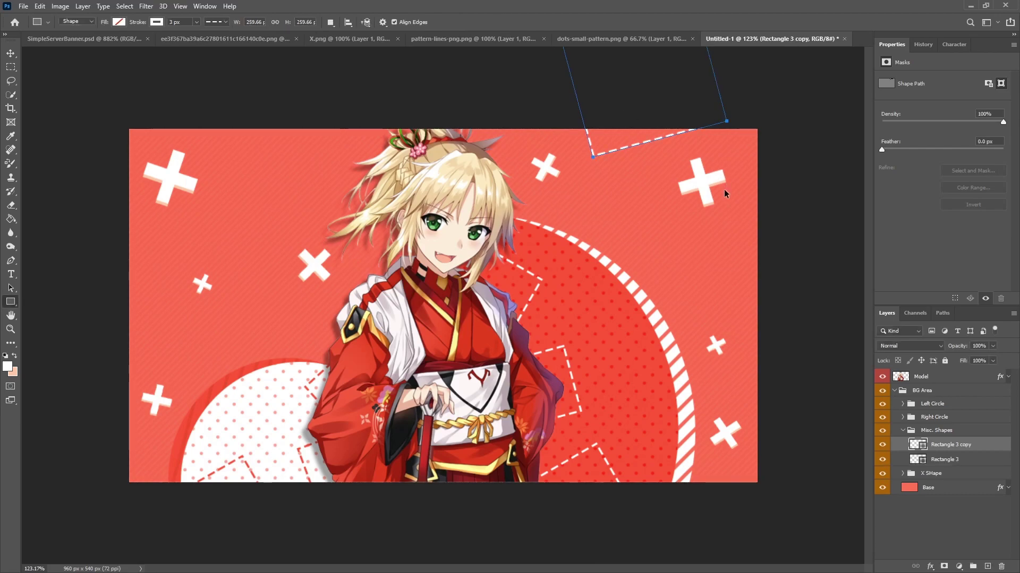
{"action": "key", "text": "ctrl+t"}
{"action": "left_click_drag", "start_coordinate": [639, 91], "coordinate": [795, 300]}
{"action": "left_click_drag", "start_coordinate": [715, 199], "coordinate": [675, 329]}
{"action": "left_click_drag", "start_coordinate": [826, 335], "coordinate": [817, 314]}
{"action": "left_click_drag", "start_coordinate": [772, 155], "coordinate": [772, 155]}
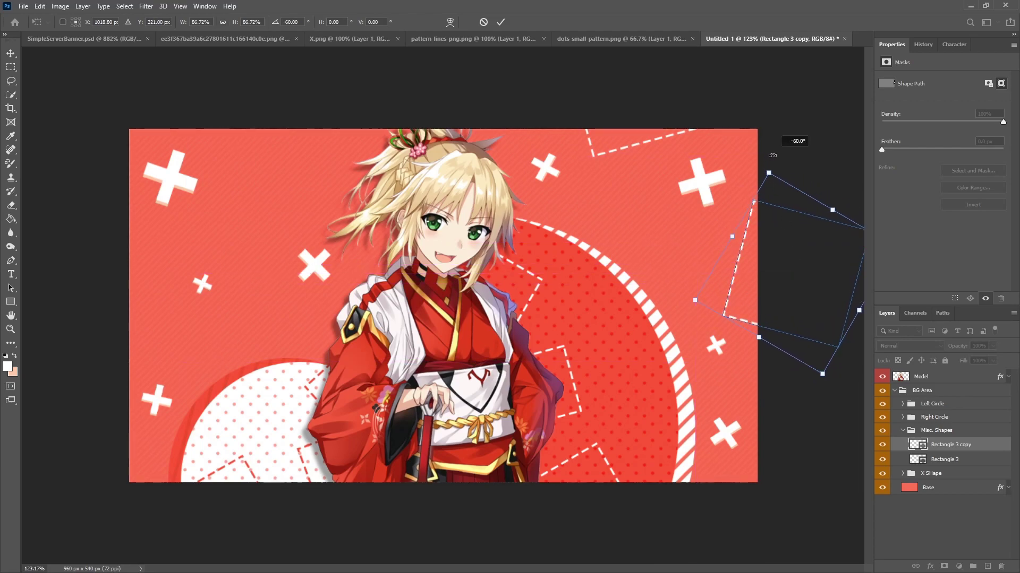
{"action": "left_click", "coordinate": [500, 22]}
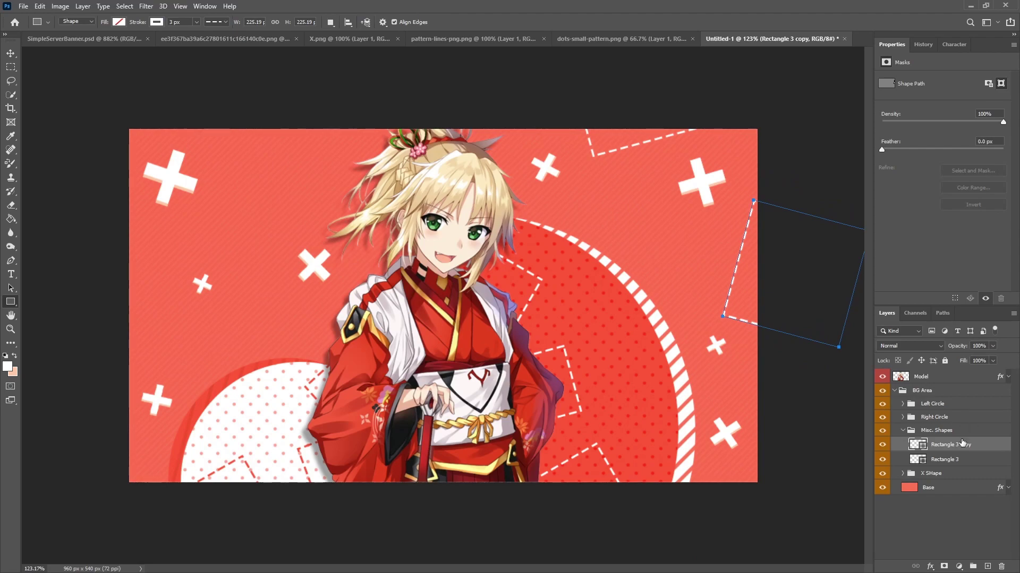
Place another square copy at the banner's left edge, tilted 15°.
{"action": "key", "text": "ctrl+j"}
{"action": "key", "text": "ctrl+t"}
{"action": "left_click_drag", "start_coordinate": [802, 274], "coordinate": [87, 293]}
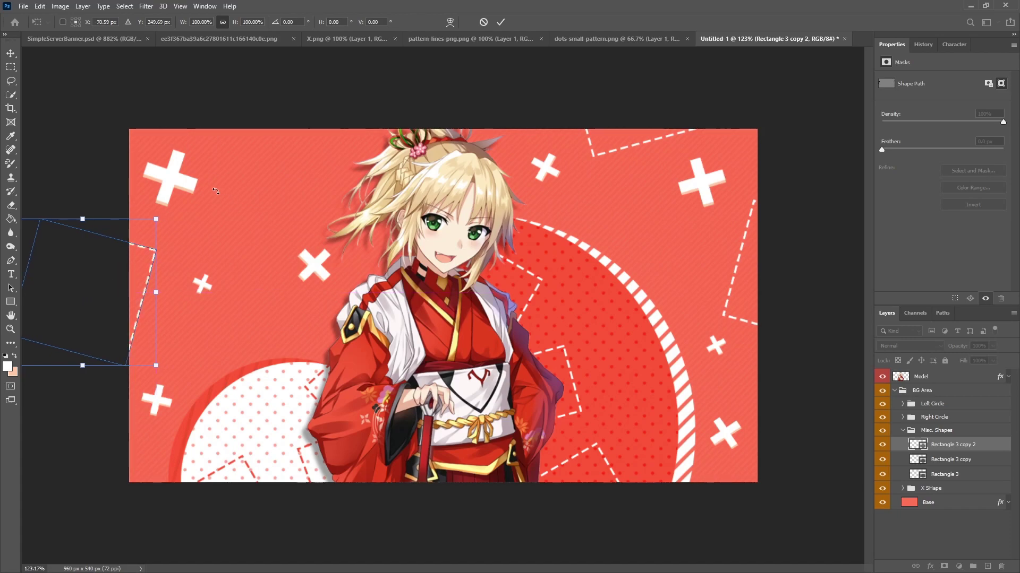
{"action": "left_click", "coordinate": [500, 21]}
{"action": "key", "text": "ctrl+t"}
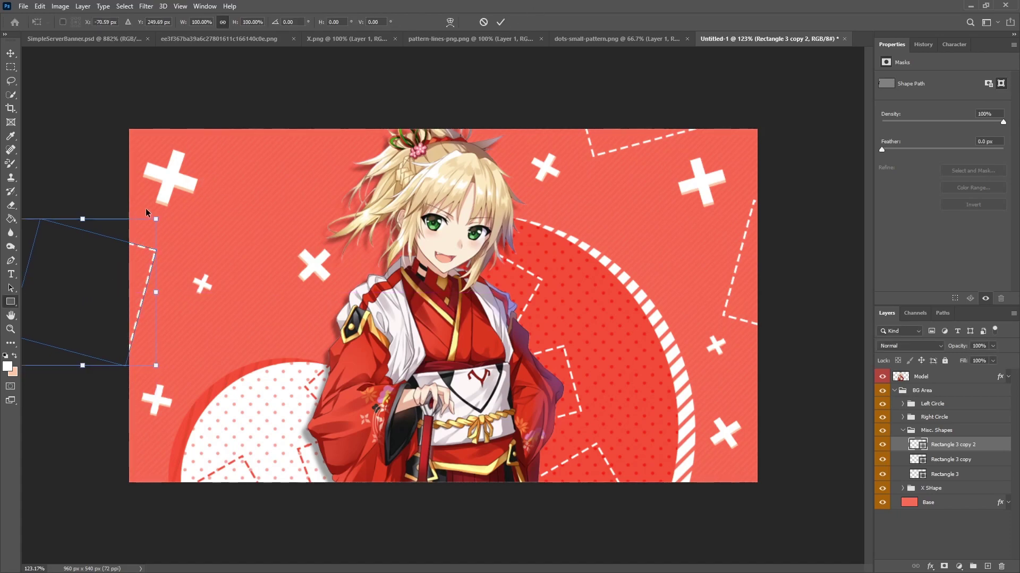
{"action": "left_click_drag", "start_coordinate": [190, 203], "coordinate": [194, 205]}
{"action": "left_click_drag", "start_coordinate": [152, 279], "coordinate": [114, 267]}
{"action": "left_click", "coordinate": [501, 23]}
Add one more square copy along the top edge, rotated -15°.
{"action": "key", "text": "ctrl+j"}
{"action": "key", "text": "ctrl+t"}
{"action": "left_click_drag", "start_coordinate": [127, 321], "coordinate": [300, 123]}
{"action": "left_click_drag", "start_coordinate": [421, 65], "coordinate": [417, 49]}
{"action": "left_click_drag", "start_coordinate": [278, 128], "coordinate": [276, 134]}
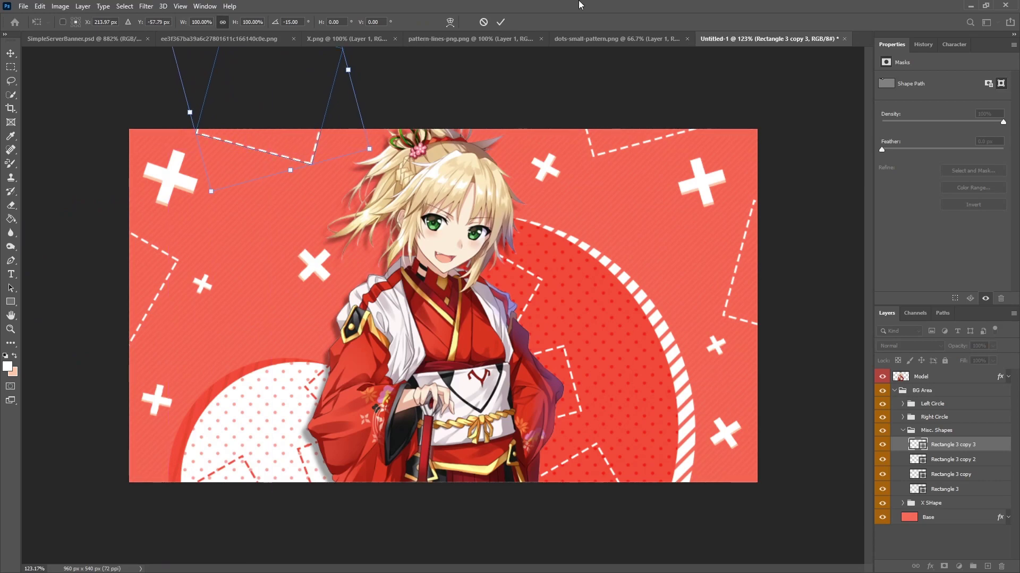
Confirm the top square's transform and switch to the Rectangular Marquee tool.
{"action": "left_click", "coordinate": [501, 22]}
{"action": "scroll", "coordinate": [237, 249], "scroll_direction": "down", "scroll_amount": 4}
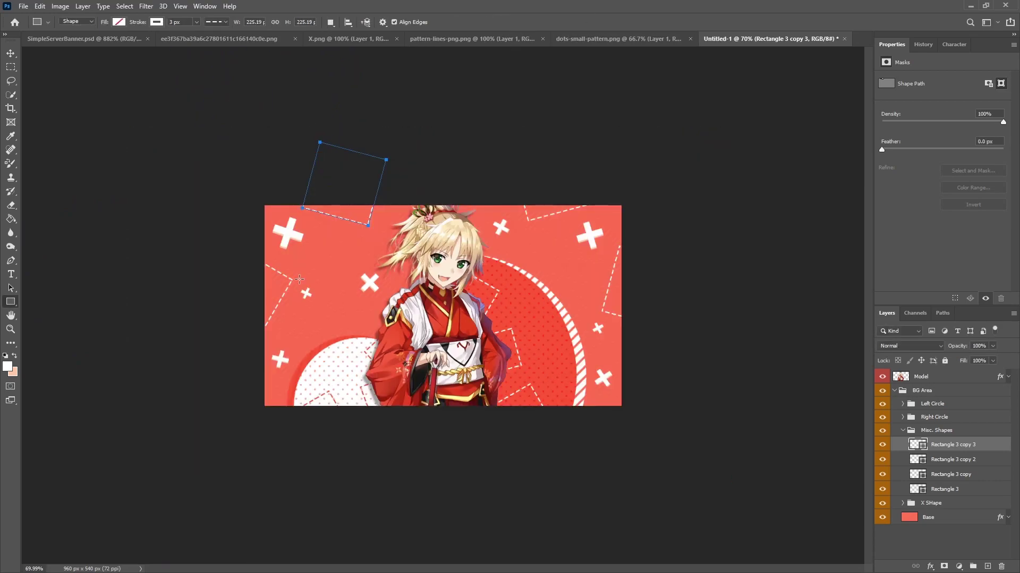
{"action": "left_click", "coordinate": [11, 53]}
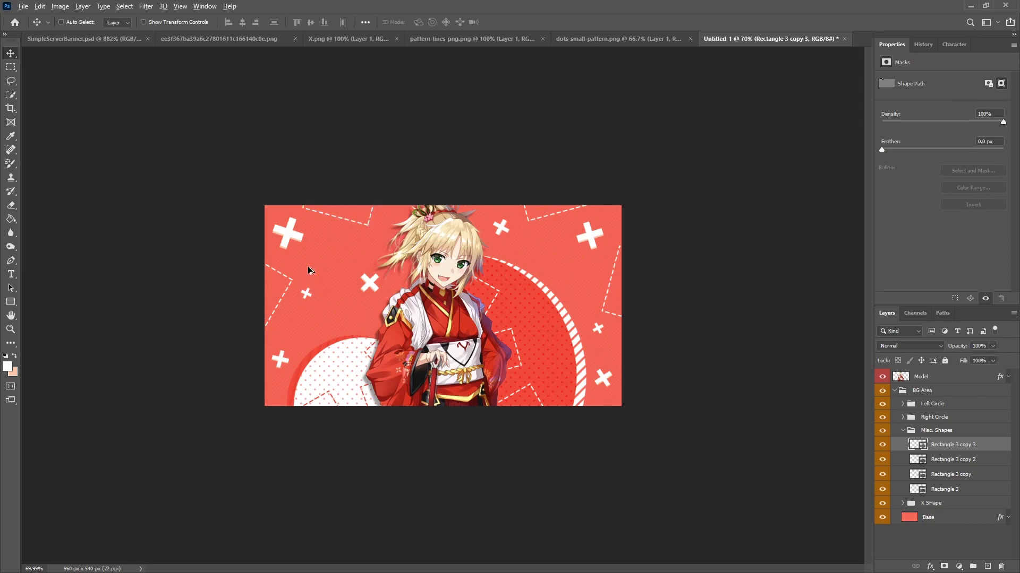
{"action": "scroll", "coordinate": [310, 270], "scroll_direction": "up", "scroll_amount": 2}
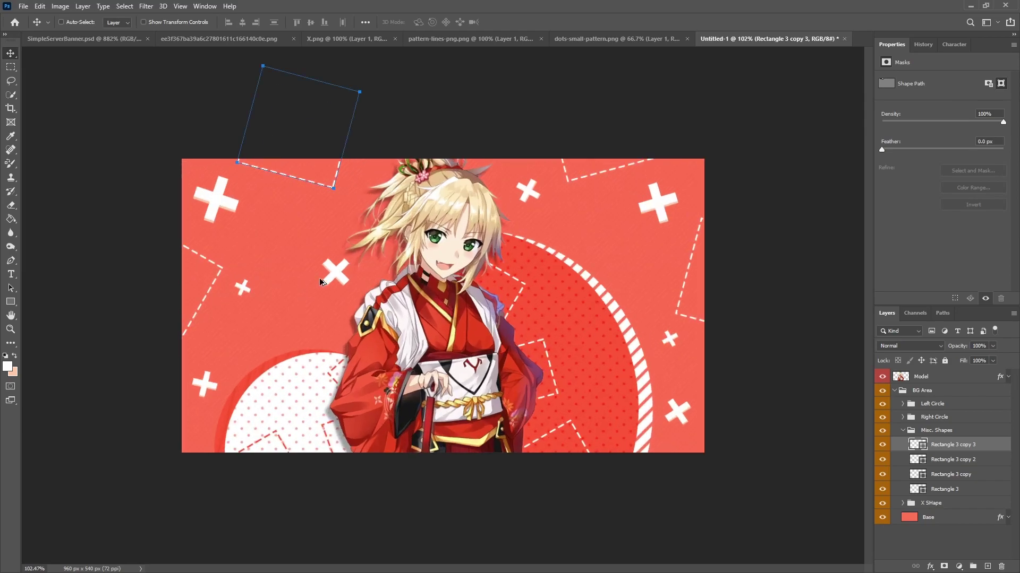
{"action": "left_click", "coordinate": [7, 68]}
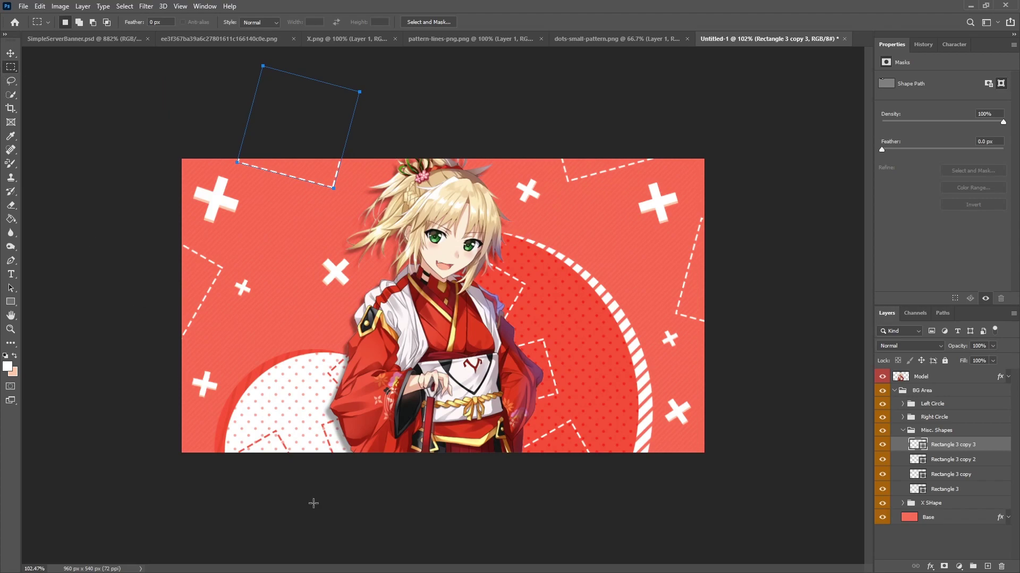
Fold the Misc. Shapes and BG Area groups, deselect all layers, and browse File > Export.
{"action": "left_click", "coordinate": [909, 431]}
{"action": "left_click", "coordinate": [903, 430]}
{"action": "left_click", "coordinate": [891, 393]}
{"action": "left_click", "coordinate": [893, 390]}
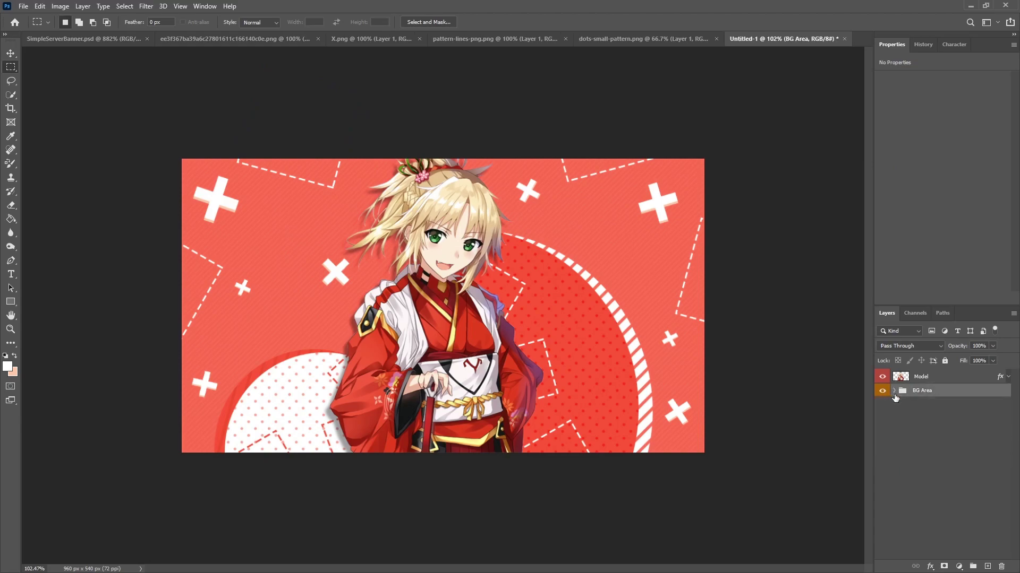
{"action": "left_click", "coordinate": [904, 488]}
{"action": "left_click", "coordinate": [23, 6]}
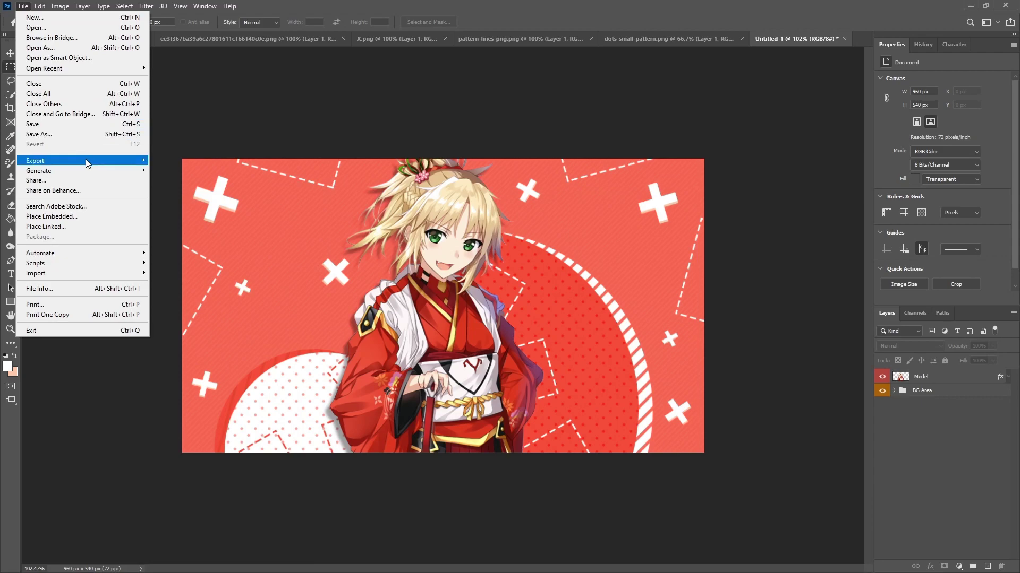
{"action": "mouse_move", "coordinate": [88, 162]}
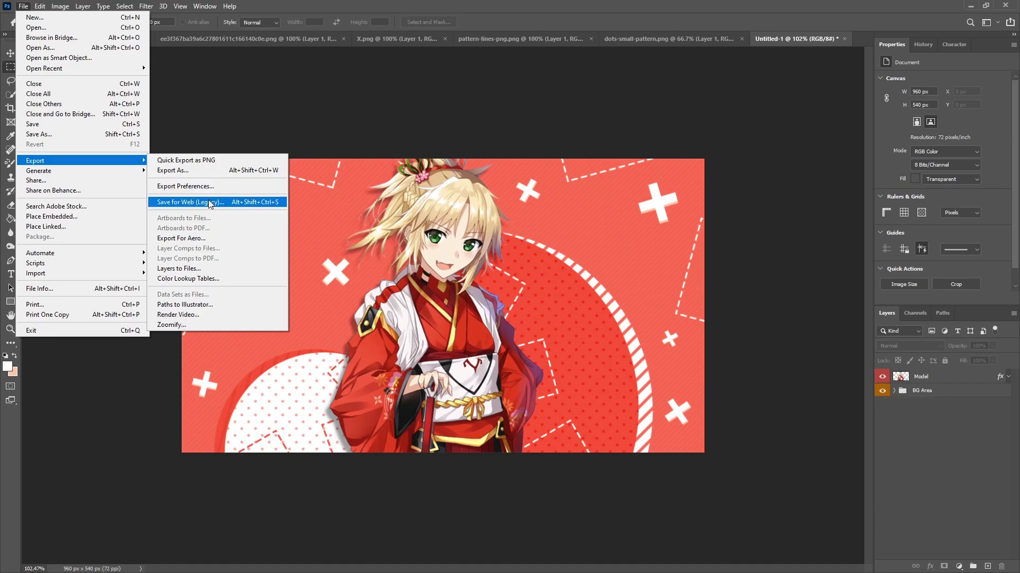
Dismiss the export options and add a new empty layer above Left Circle in BG Area.
{"action": "left_click", "coordinate": [917, 393]}
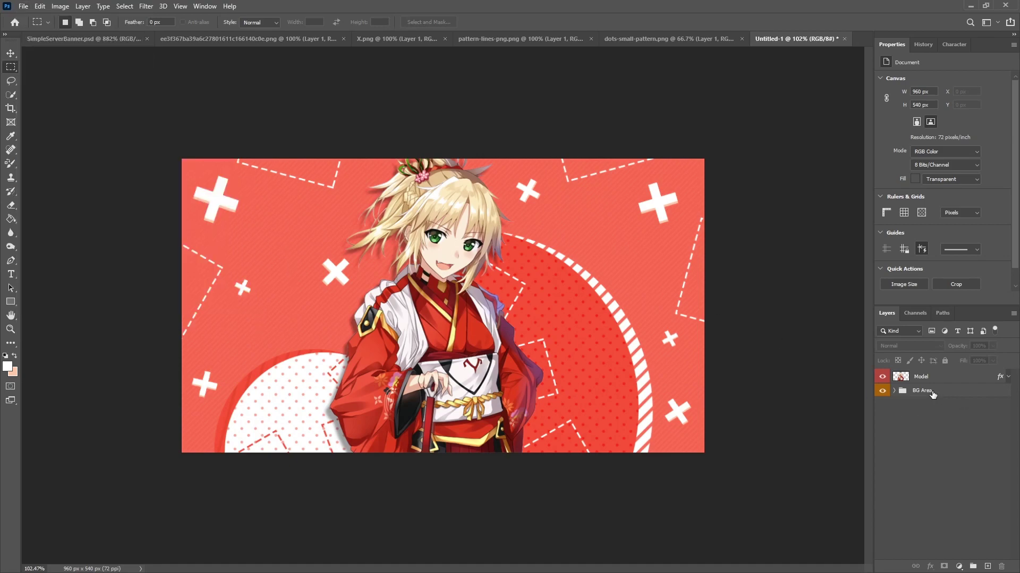
{"action": "left_click", "coordinate": [896, 392]}
{"action": "left_click", "coordinate": [930, 406]}
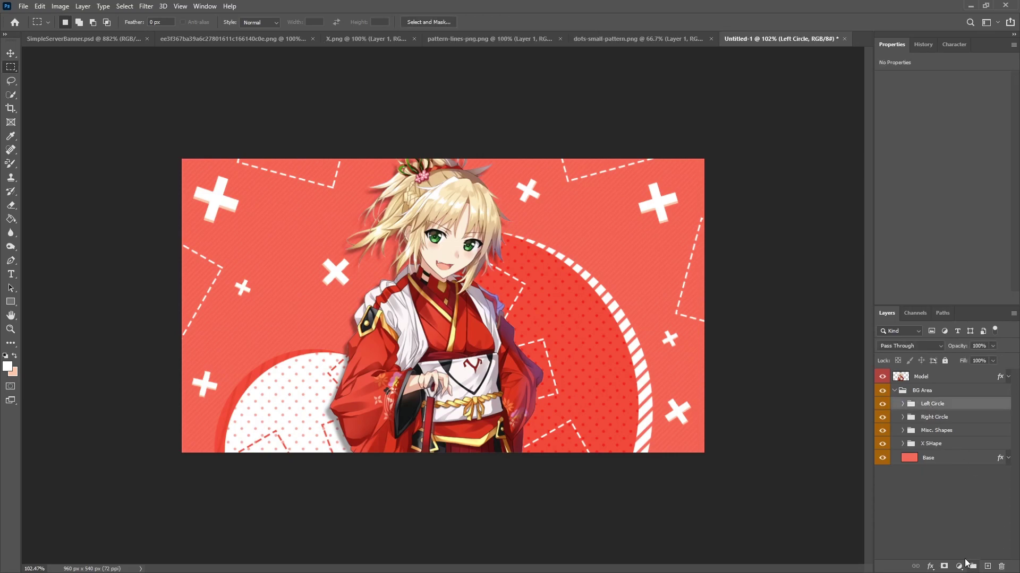
{"action": "left_click", "coordinate": [988, 566]}
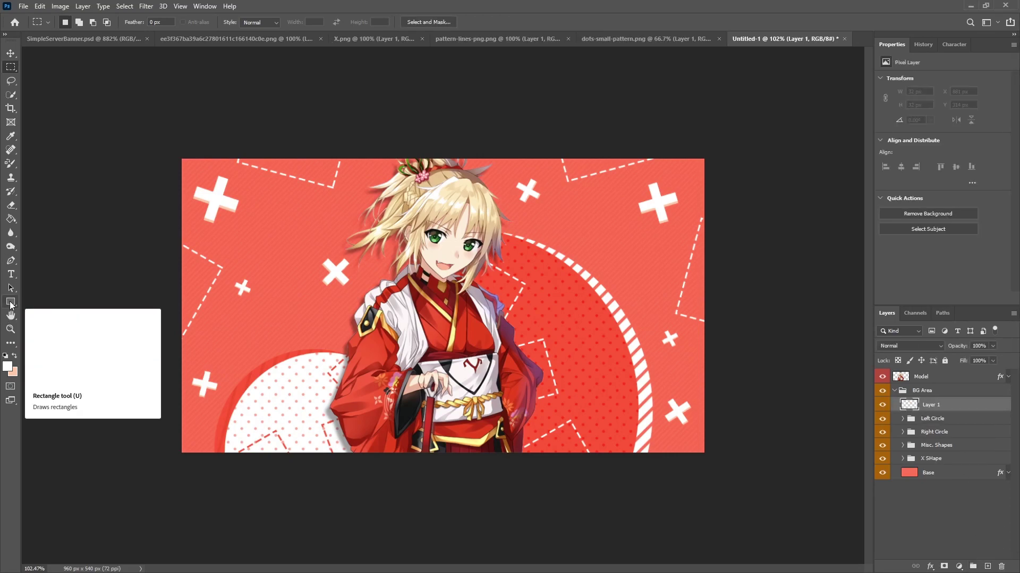
Draw a rectangle left of the character with a 4 px solid white stroke.
{"action": "left_click", "coordinate": [11, 303]}
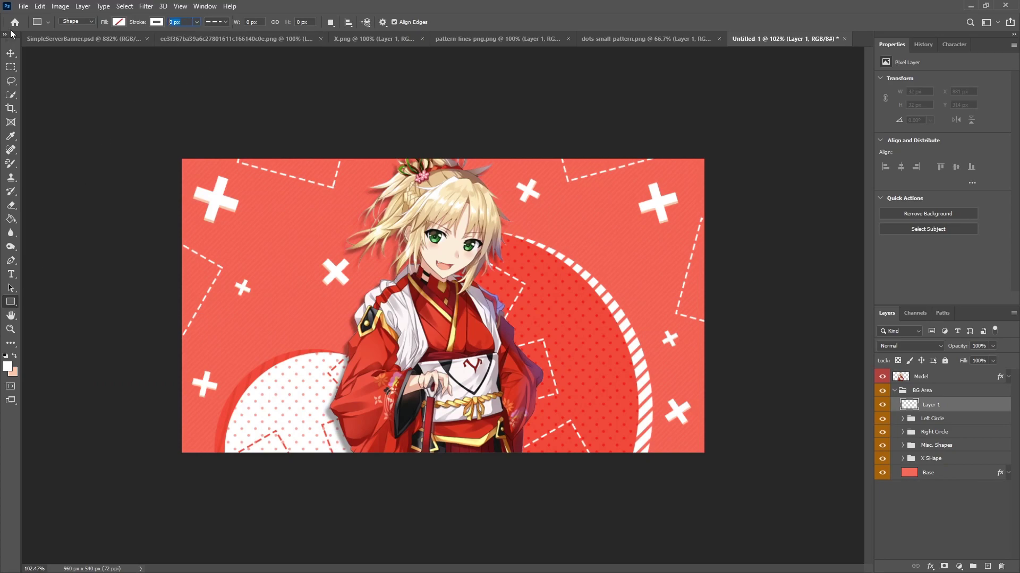
{"action": "left_click", "coordinate": [176, 22]}
{"action": "type", "text": "4"}
{"action": "key", "text": "Return"}
{"action": "left_click", "coordinate": [216, 23]}
{"action": "left_click", "coordinate": [213, 49]}
{"action": "key", "text": "ctrl+plus"}
{"action": "left_click_drag", "start_coordinate": [155, 203], "coordinate": [352, 357]}
Rasterize Rectangle 4 and delete its lower sides, leaving a 249 × 4 px top bar.
{"action": "right_click", "coordinate": [937, 410]}
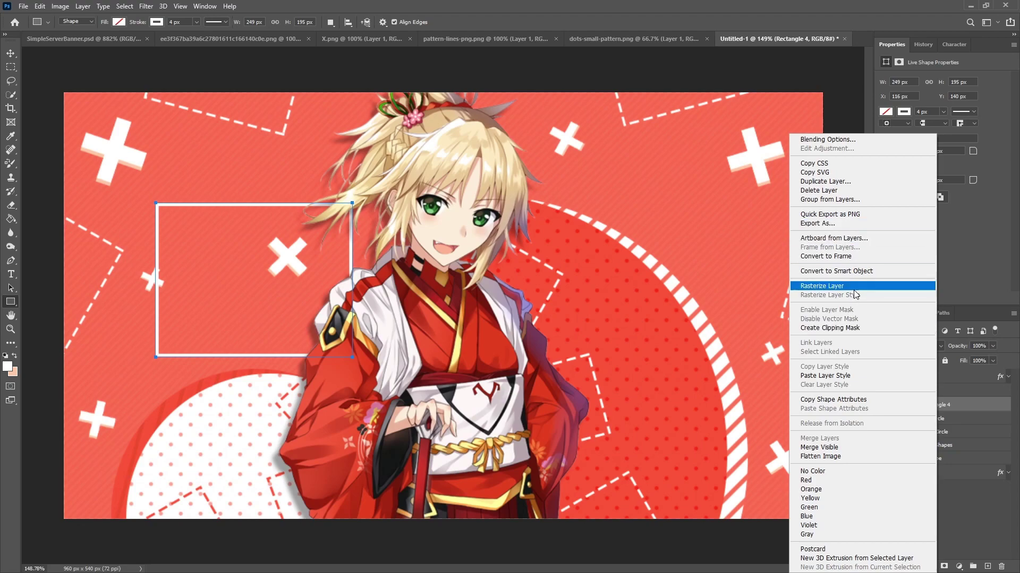
{"action": "left_click", "coordinate": [850, 286]}
{"action": "key", "text": "m"}
{"action": "scroll", "coordinate": [80, 354], "scroll_direction": "up", "scroll_amount": 2}
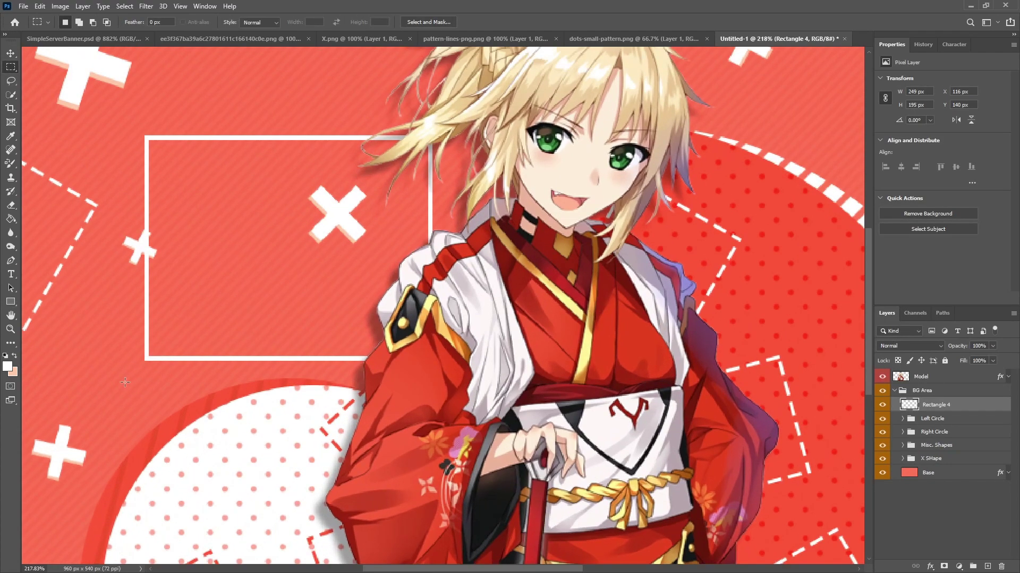
{"action": "left_click_drag", "start_coordinate": [114, 416], "coordinate": [539, 139]}
{"action": "scroll", "coordinate": [168, 123], "scroll_direction": "up", "scroll_amount": 9}
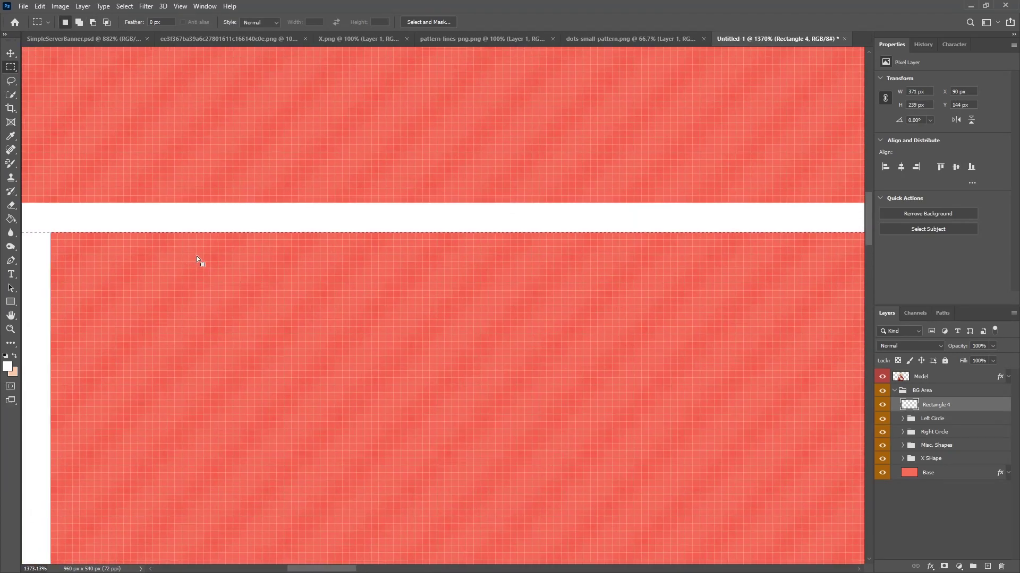
{"action": "key", "text": "Delete"}
{"action": "scroll", "coordinate": [336, 216], "scroll_direction": "down", "scroll_amount": 9}
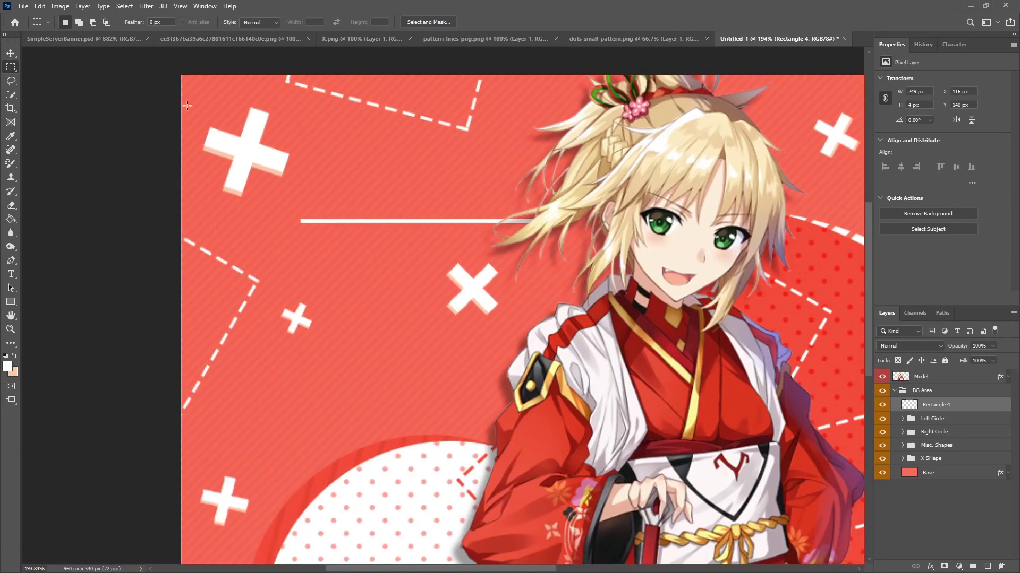
Shift the white line left and down, then apply the Wave distortion filter to it.
{"action": "left_click", "coordinate": [11, 53]}
{"action": "left_click_drag", "start_coordinate": [432, 216], "coordinate": [365, 227]}
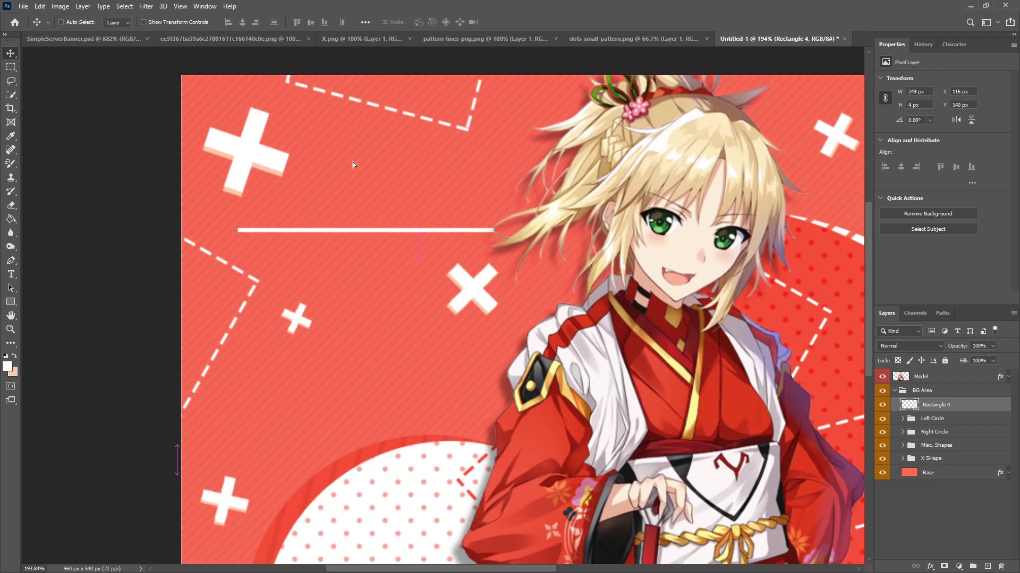
{"action": "left_click", "coordinate": [146, 7]}
{"action": "mouse_move", "coordinate": [192, 149]}
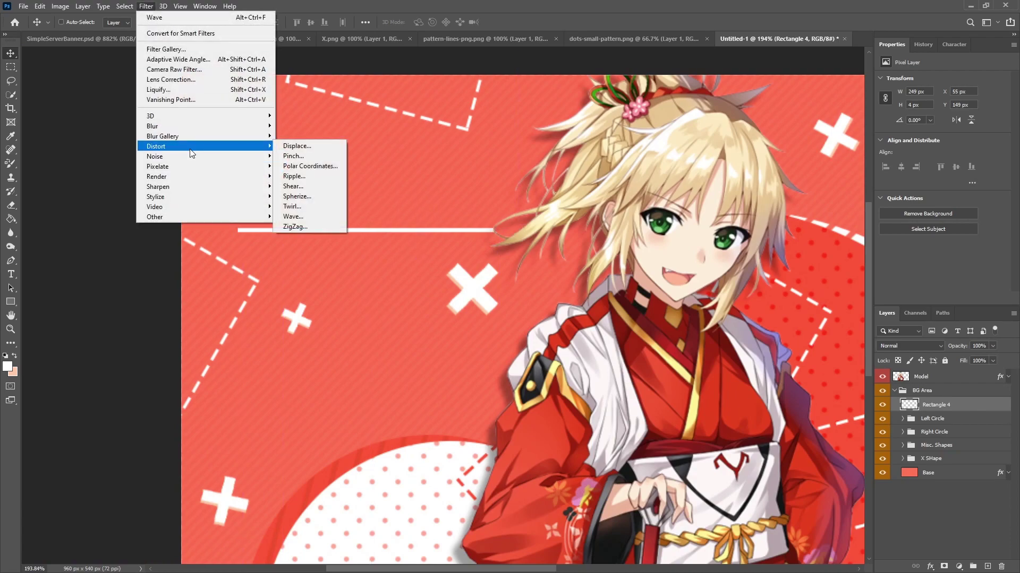
{"action": "left_click", "coordinate": [290, 216]}
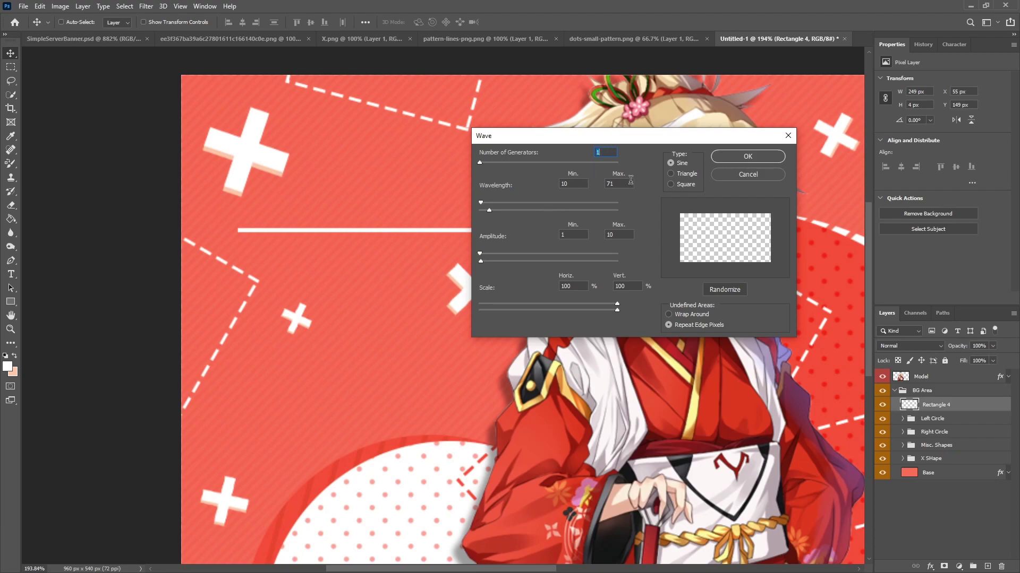
{"action": "left_click", "coordinate": [757, 157]}
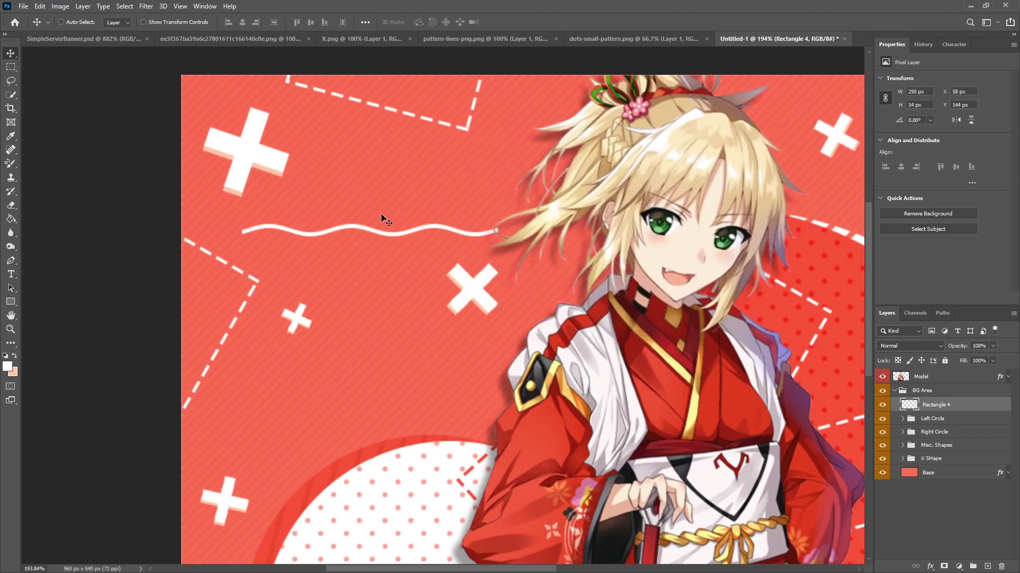
Drag the wavy line further left to about X 32, Y 139 px.
{"action": "mouse_move", "coordinate": [382, 220]}
{"action": "left_mouse_down"}
{"action": "mouse_move", "coordinate": [347, 213]}
{"action": "mouse_move", "coordinate": [357, 211]}
{"action": "left_mouse_up"}
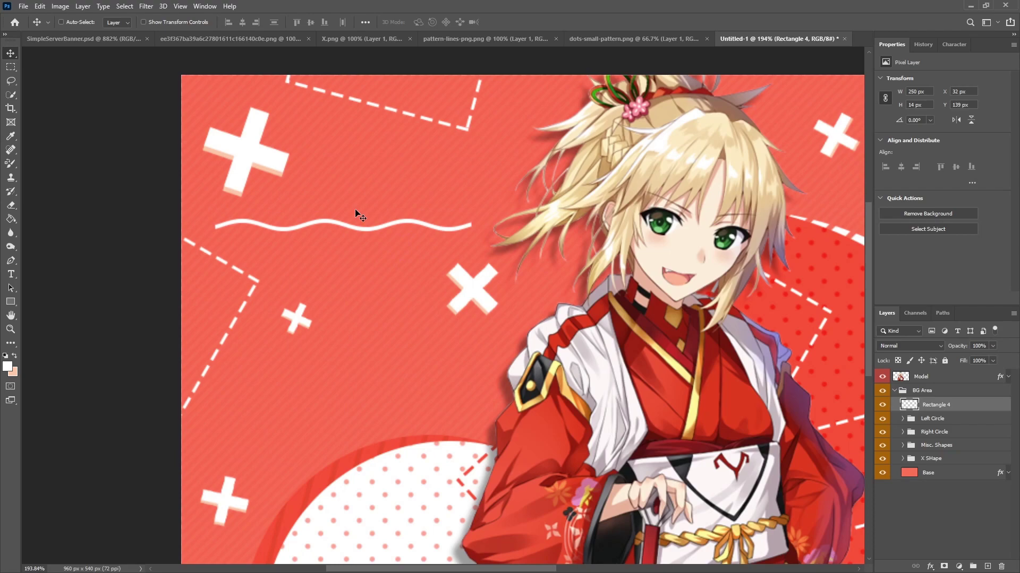
{"action": "scroll", "coordinate": [360, 215], "scroll_direction": "down", "scroll_amount": 3}
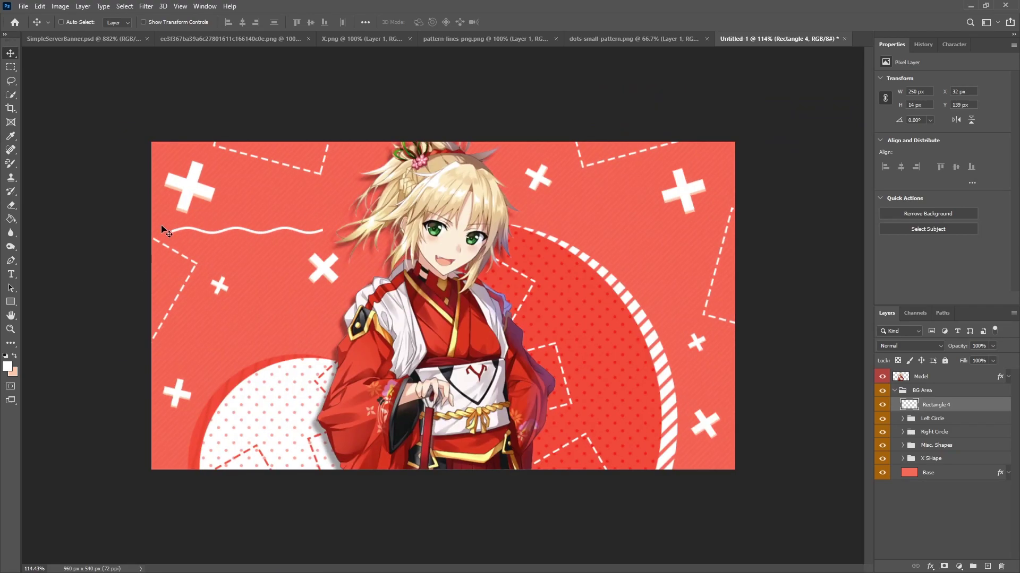
{"action": "scroll", "coordinate": [166, 227], "scroll_direction": "up", "scroll_amount": 5}
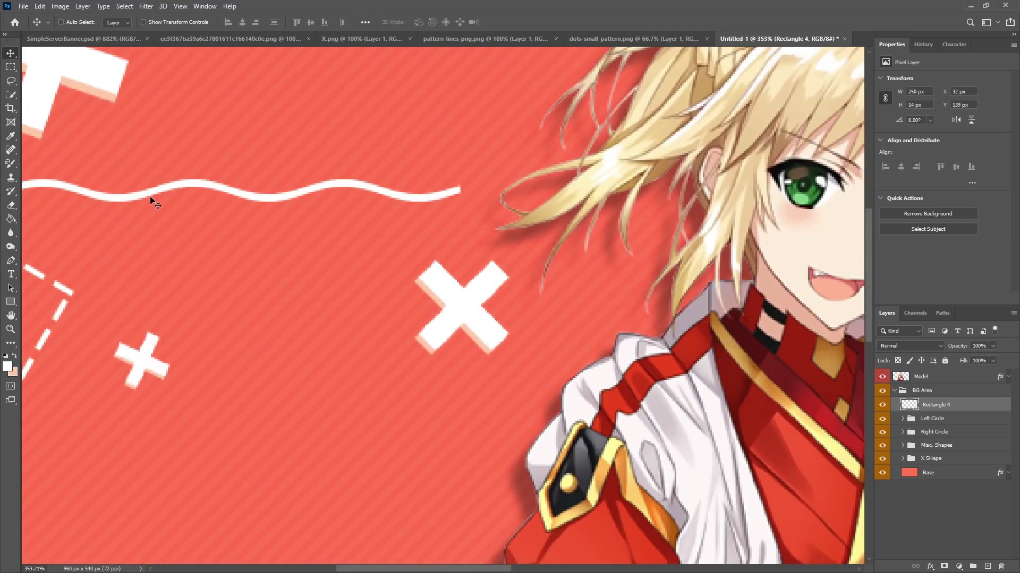
{"action": "scroll", "coordinate": [159, 210], "scroll_direction": "up", "scroll_amount": 2}
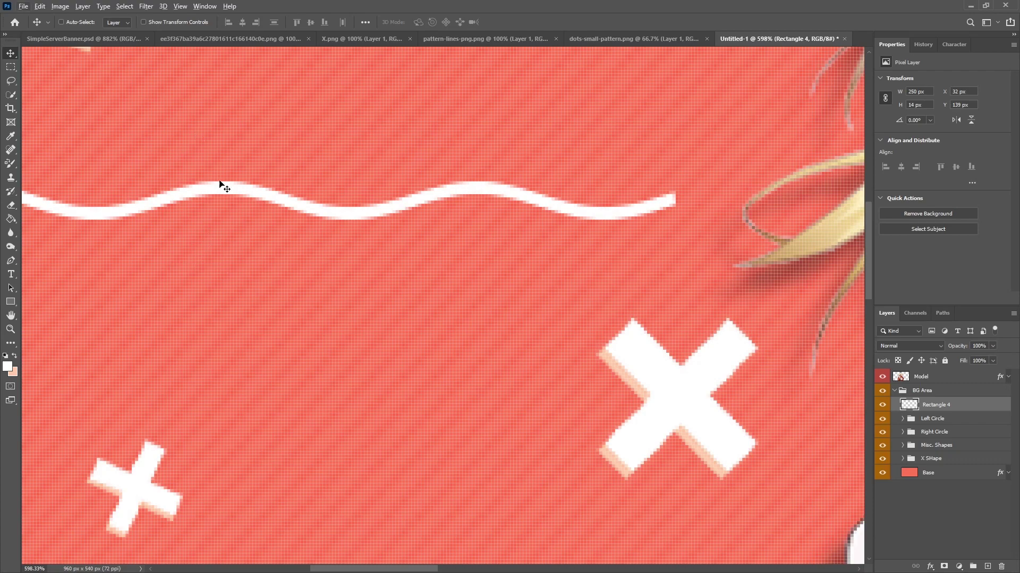
Rotate the wavy line to about -28° and place it at X 127, Y 55 px.
{"action": "scroll", "coordinate": [228, 165], "scroll_direction": "down", "scroll_amount": 6}
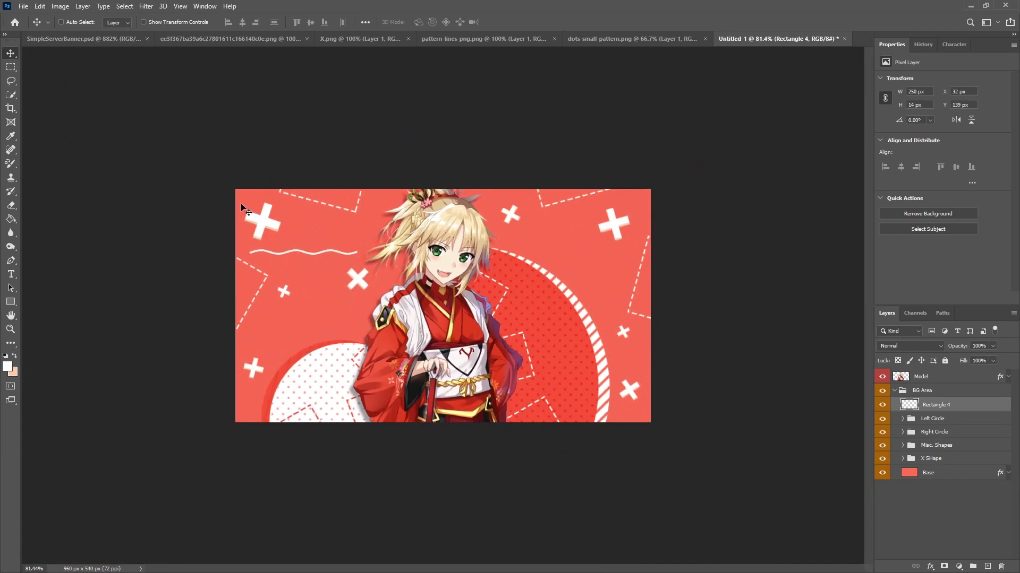
{"action": "left_click_drag", "start_coordinate": [345, 253], "coordinate": [352, 333]}
{"action": "key", "text": "ctrl+t"}
{"action": "left_click_drag", "start_coordinate": [397, 269], "coordinate": [360, 237]}
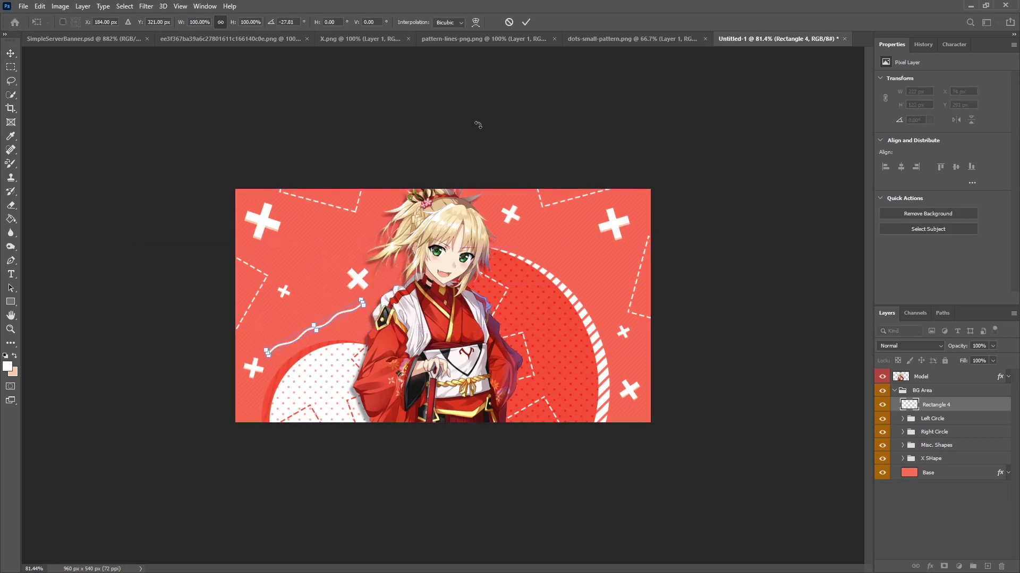
{"action": "left_click", "coordinate": [526, 21]}
{"action": "left_click_drag", "start_coordinate": [321, 367], "coordinate": [347, 273]}
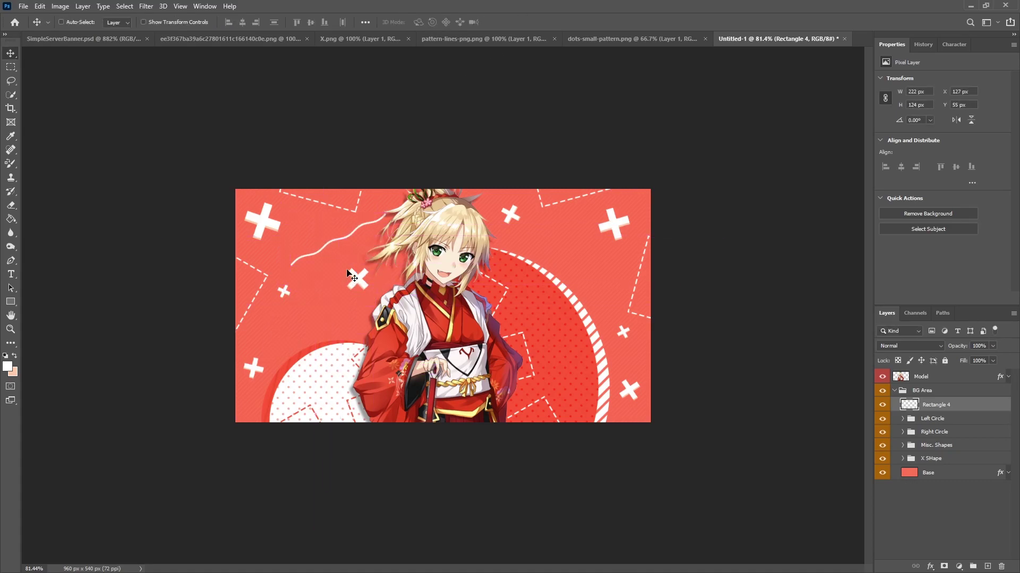